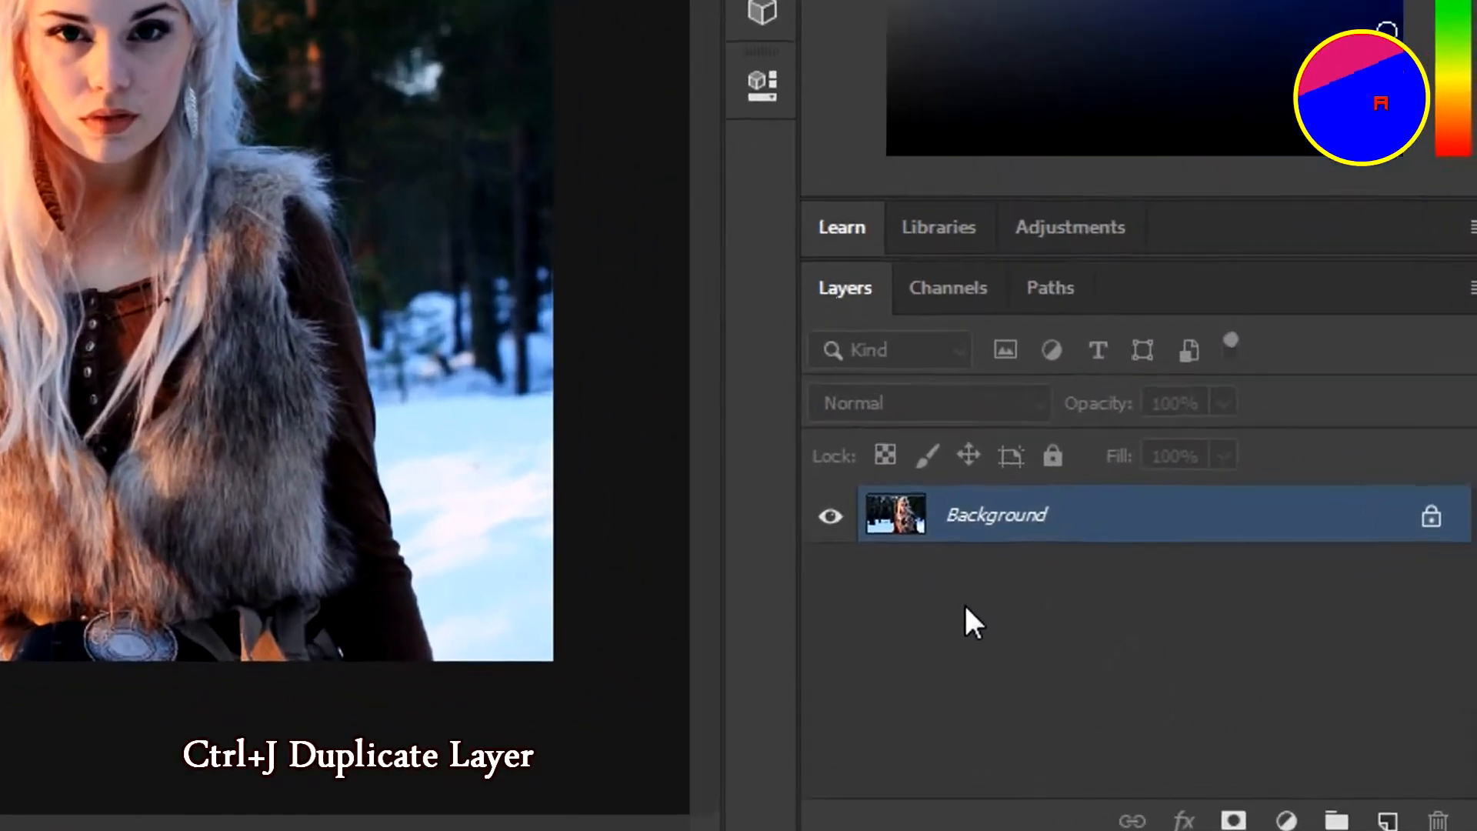
Duplicate the photo layer twice and rename the top copy 'trace'
key(ctrl+j)
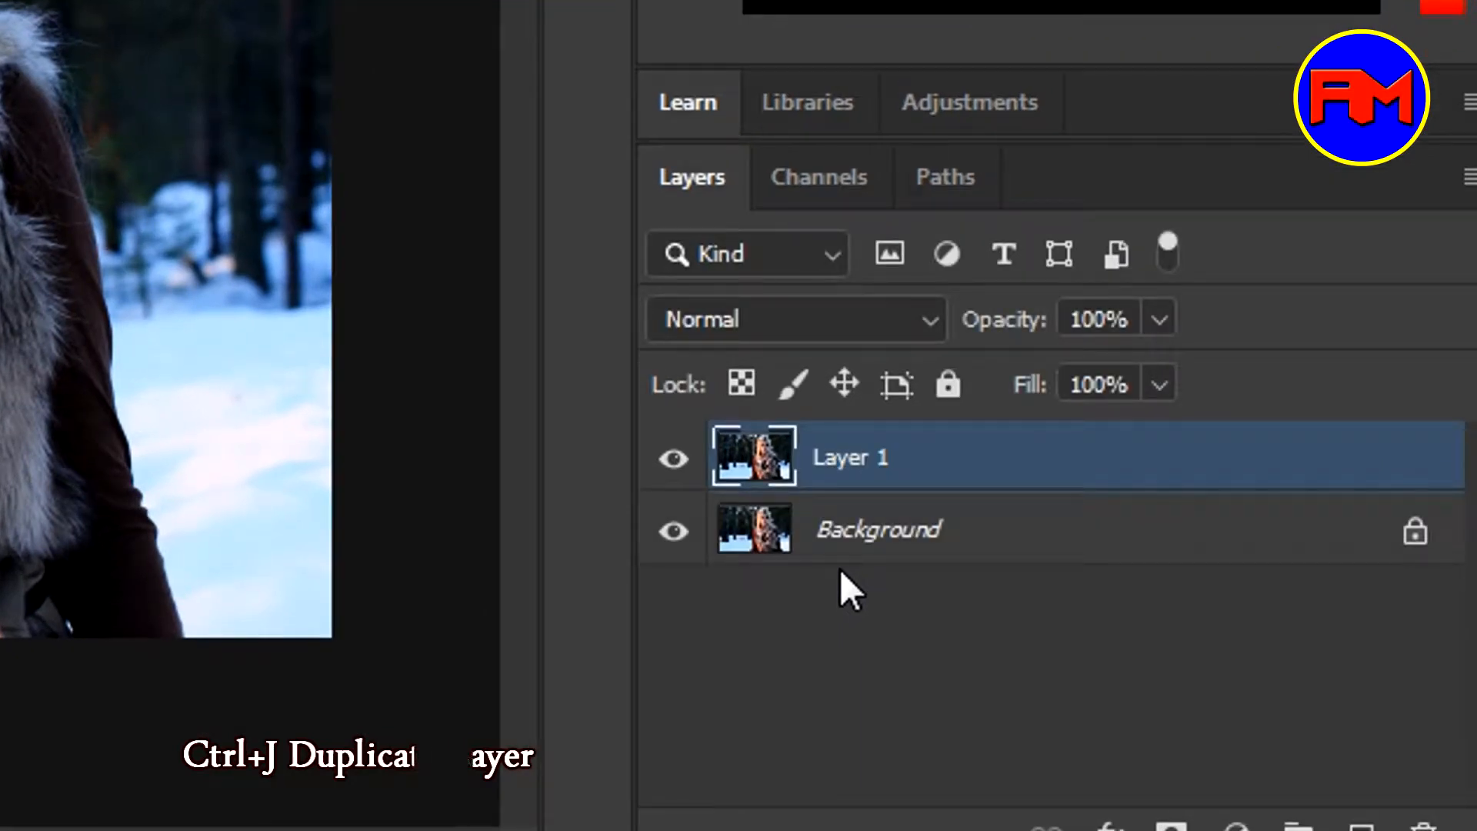
key(ctrl+j)
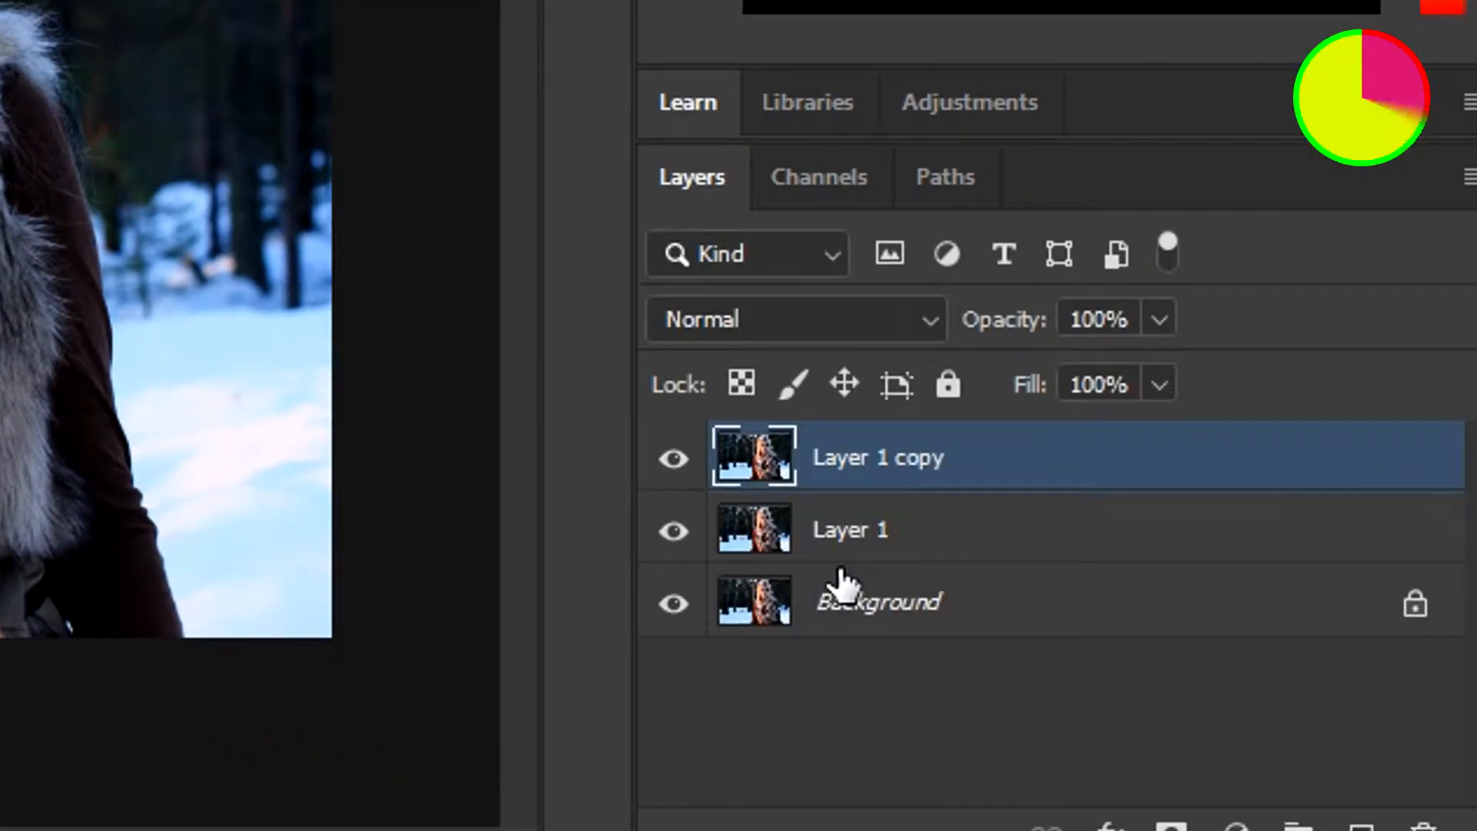
double_click(856, 462)
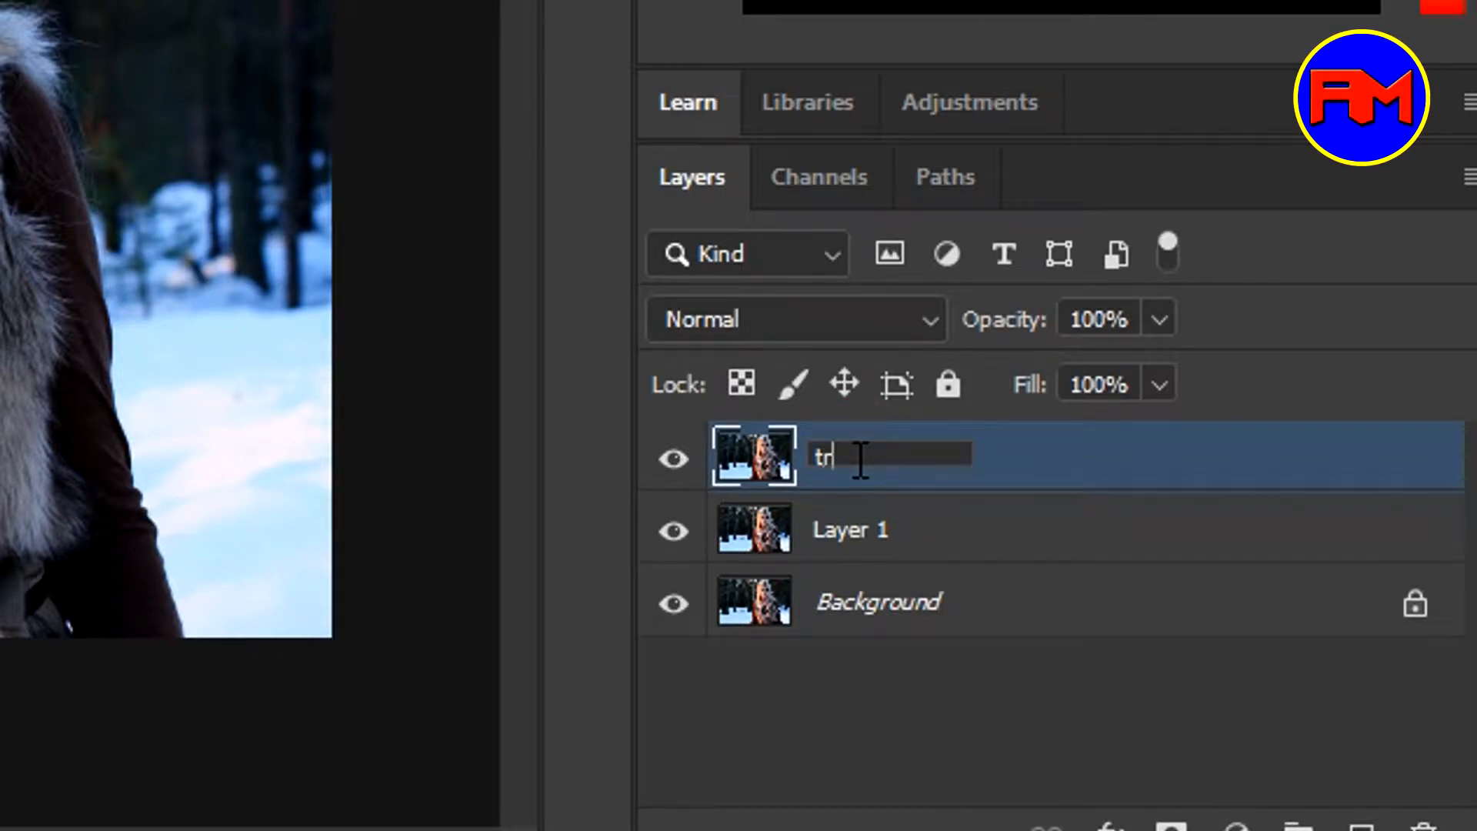
text(trace)
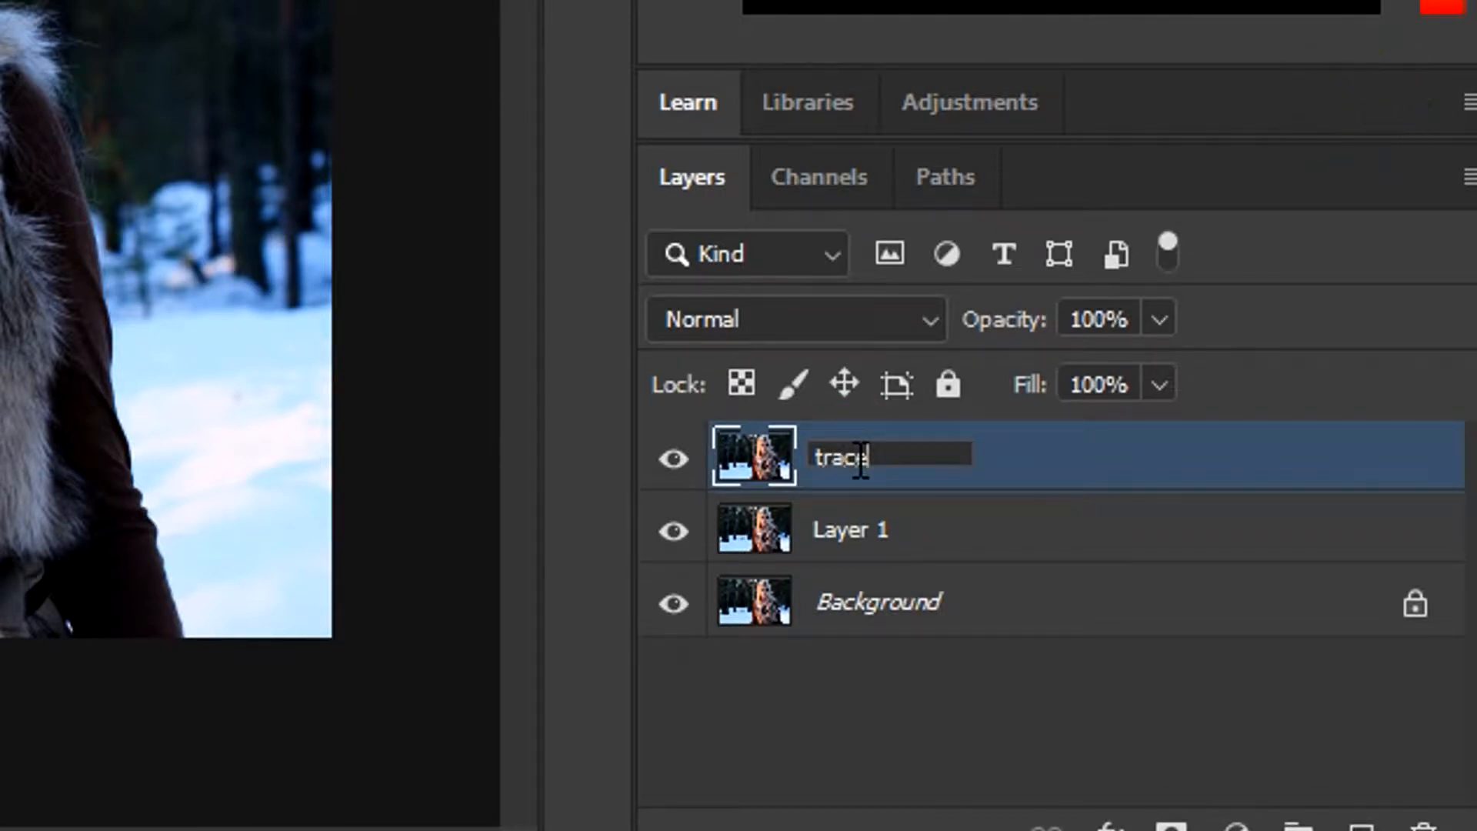
key(Return)
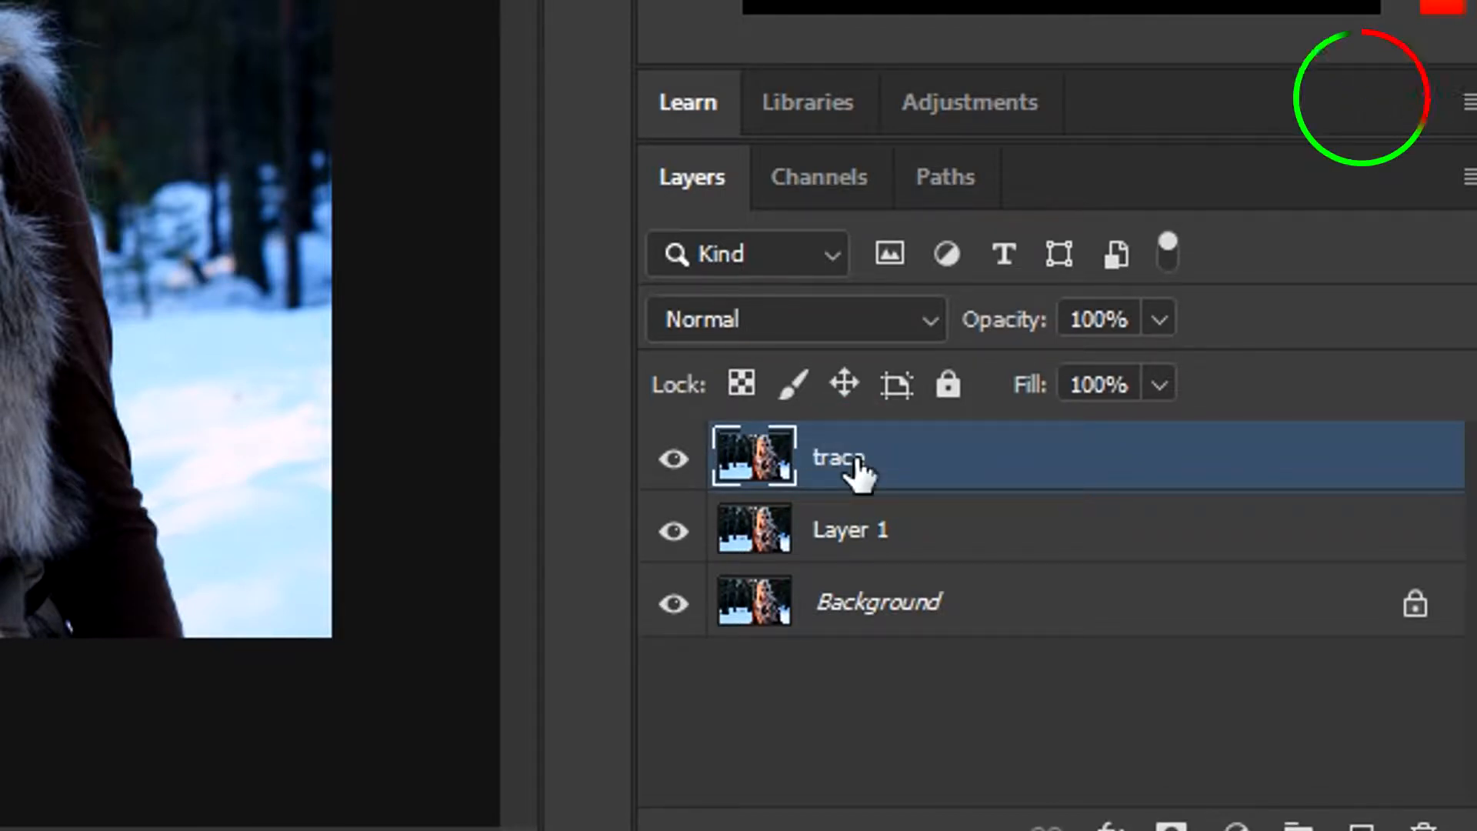
Rename Layer 1 to 'blur', then hide the blur and Background layers
double_click(845, 530)
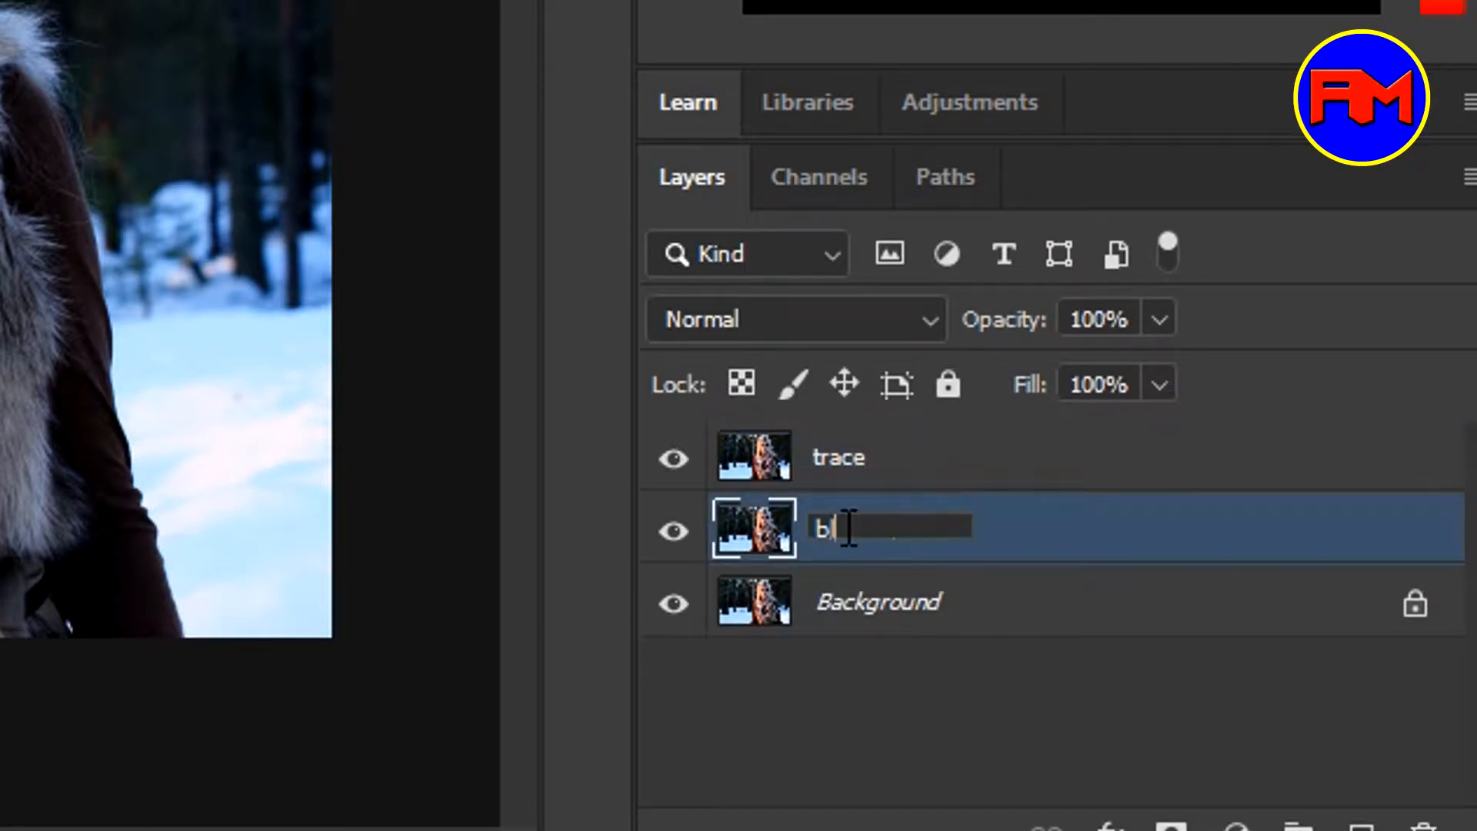
text(blur)
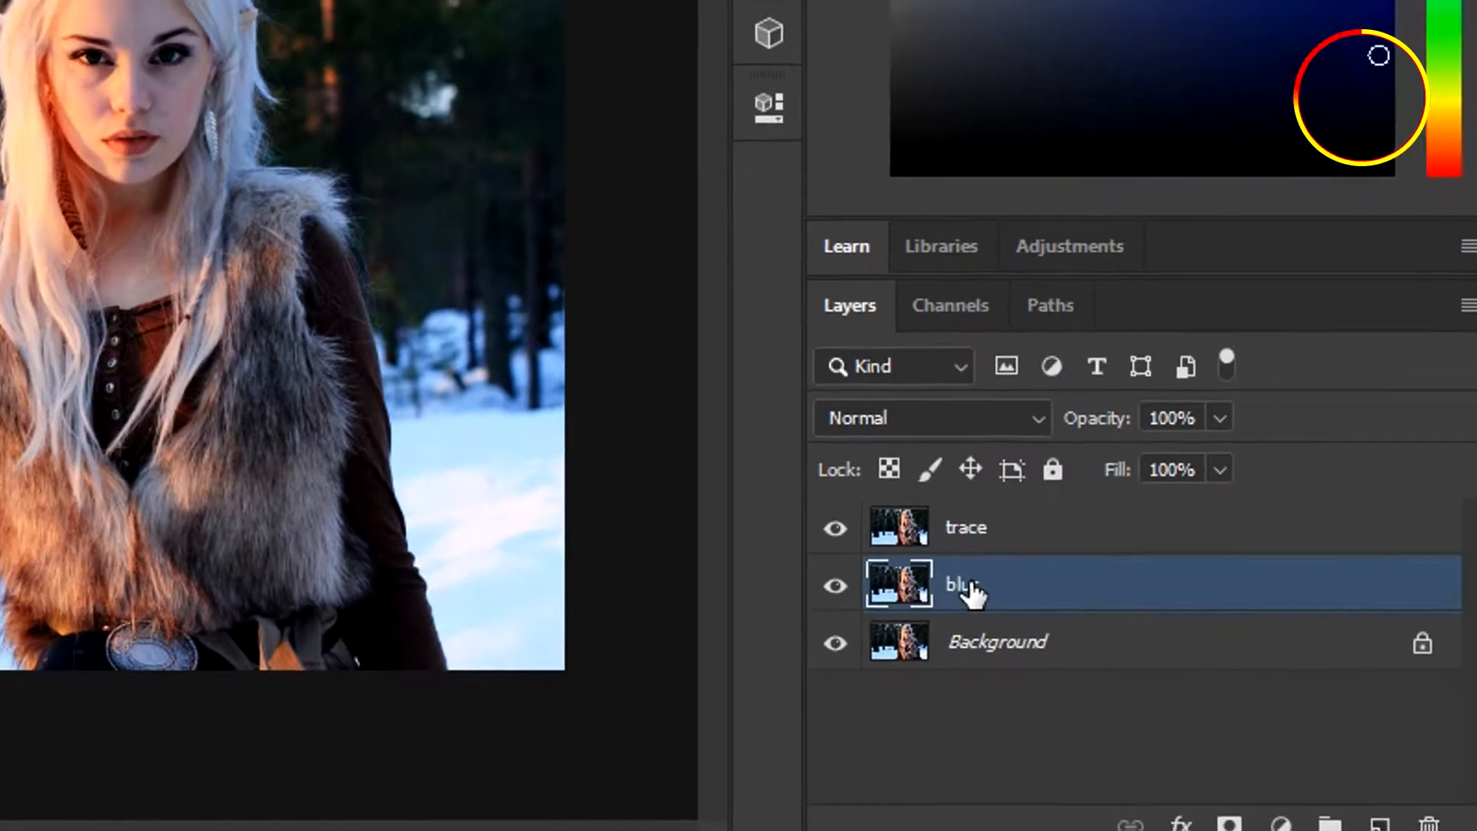
key(Return)
click(883, 601)
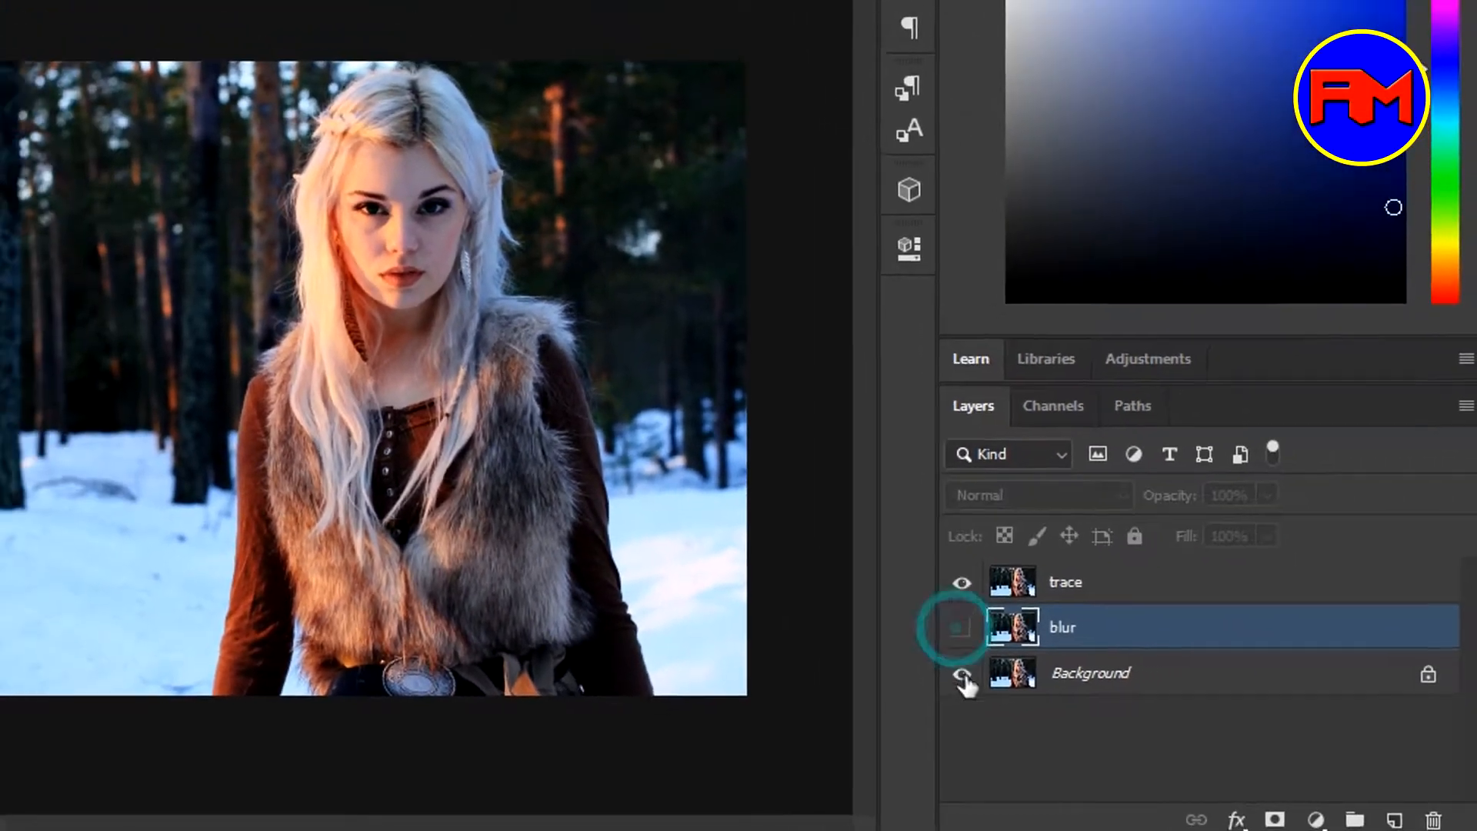
click(883, 655)
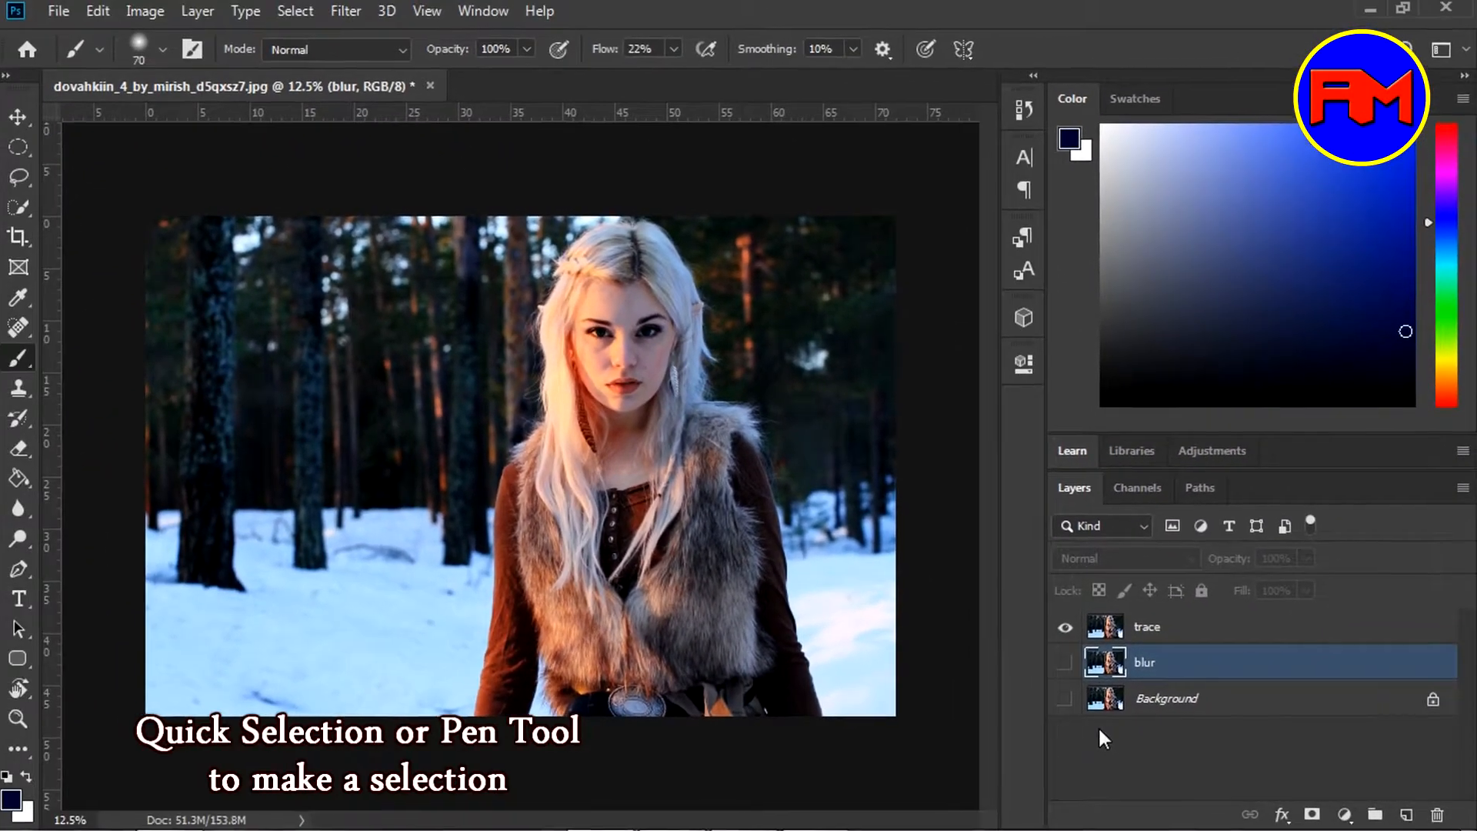
Select the trace layer and pick the Quick Selection Tool from the selection-tool flyout
key(w)
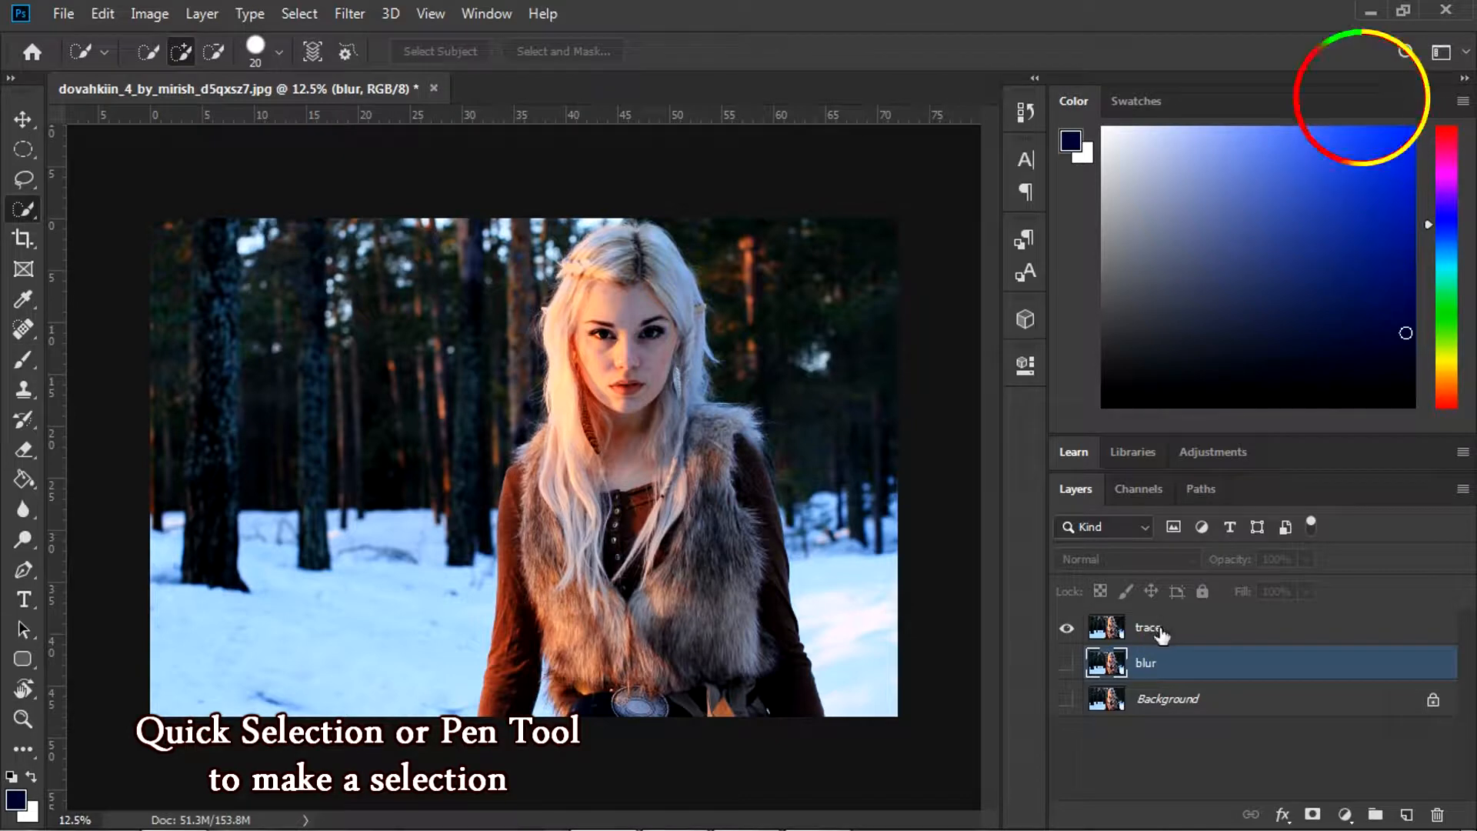
click(1161, 628)
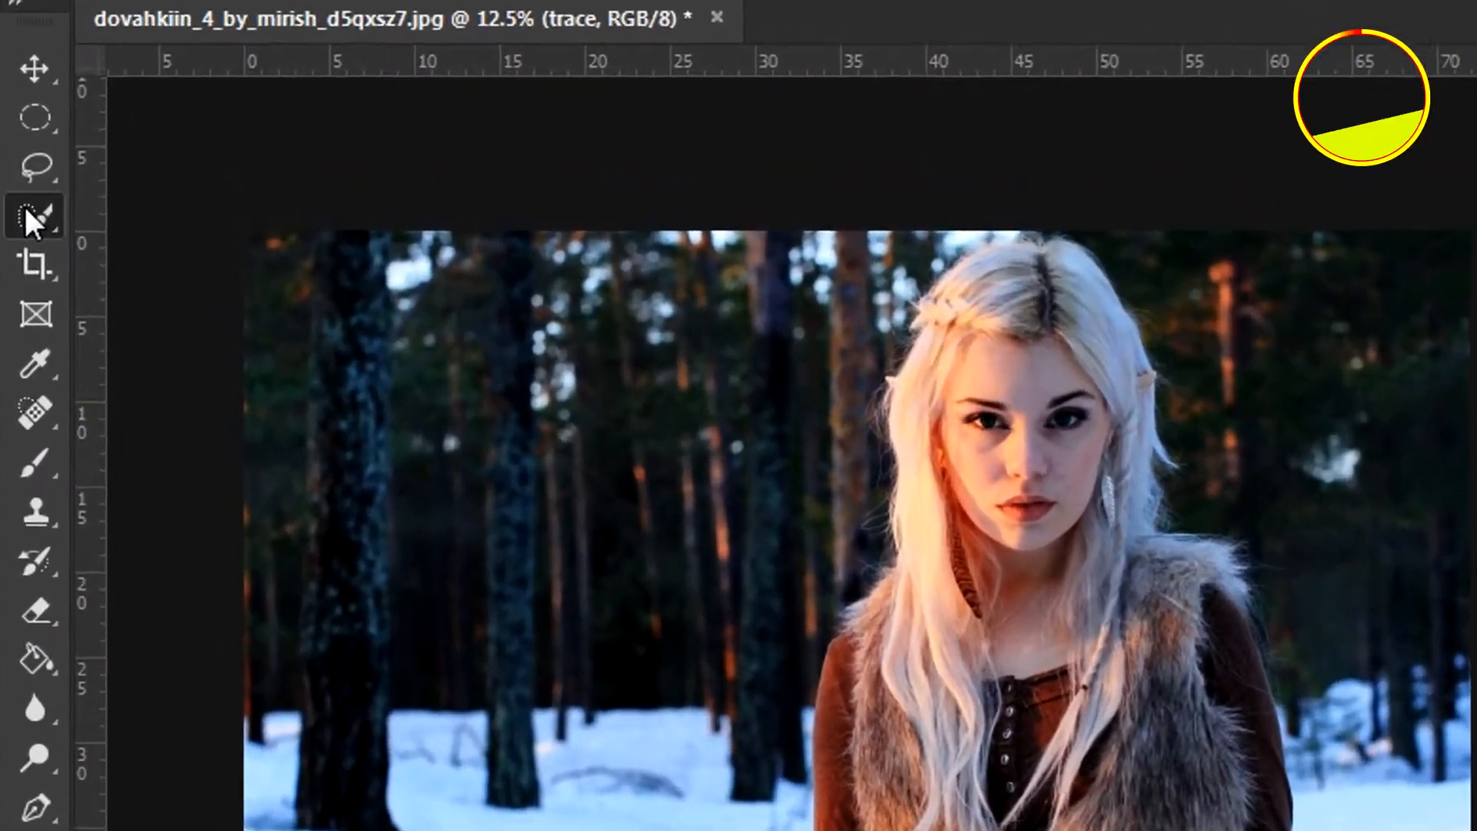
right_click(24, 208)
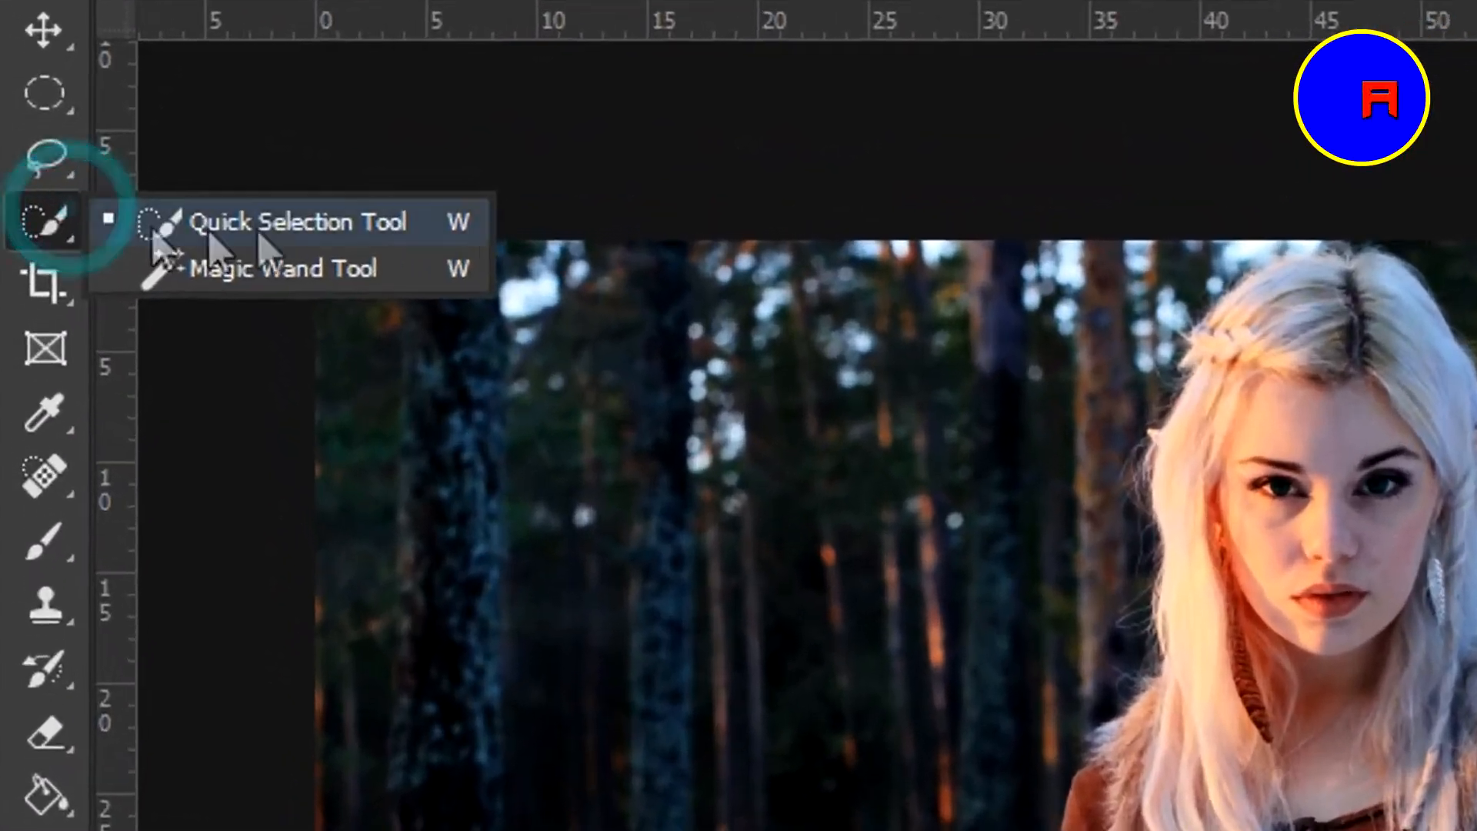
click(286, 228)
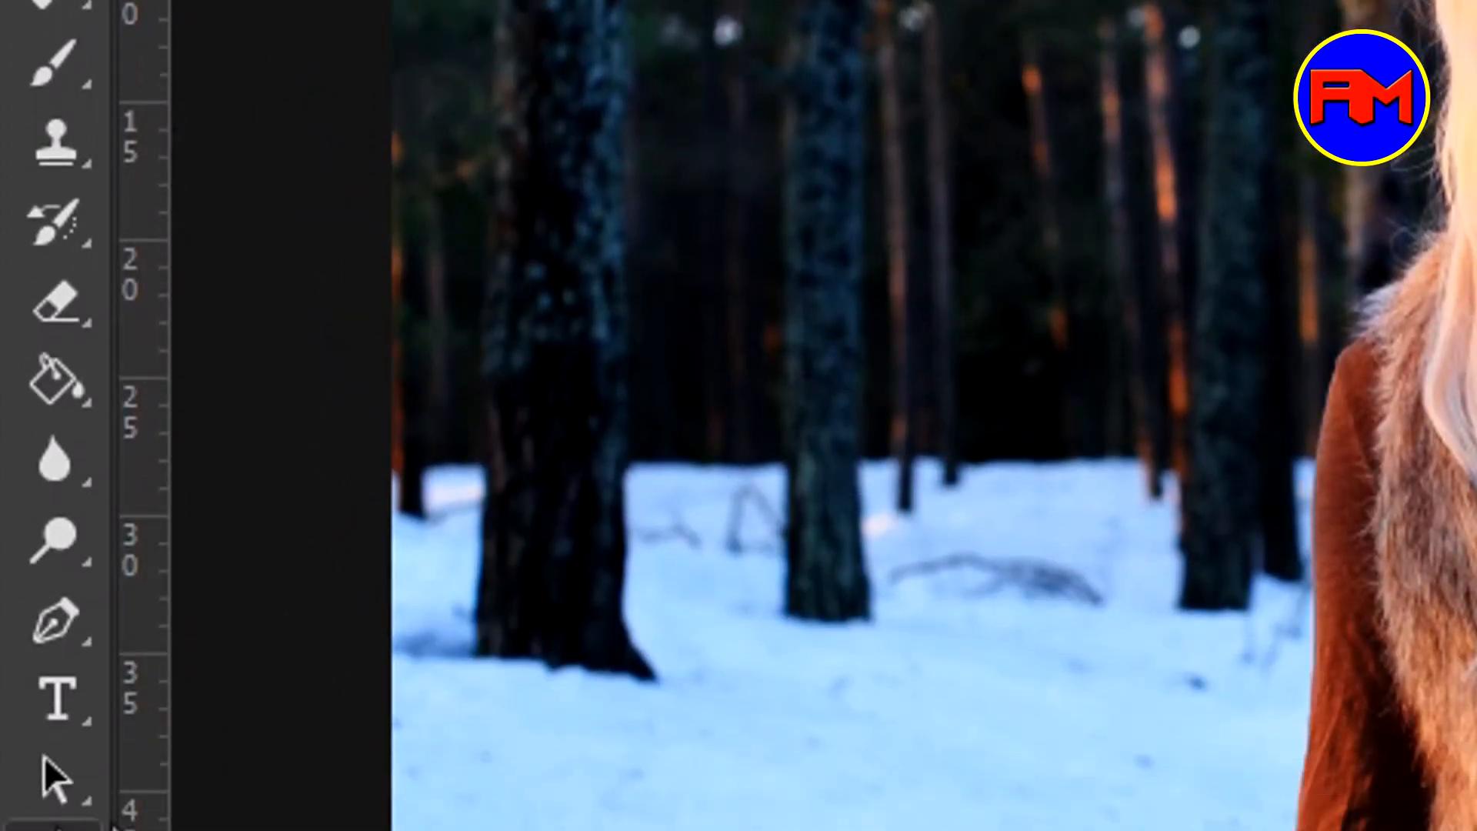
click(69, 583)
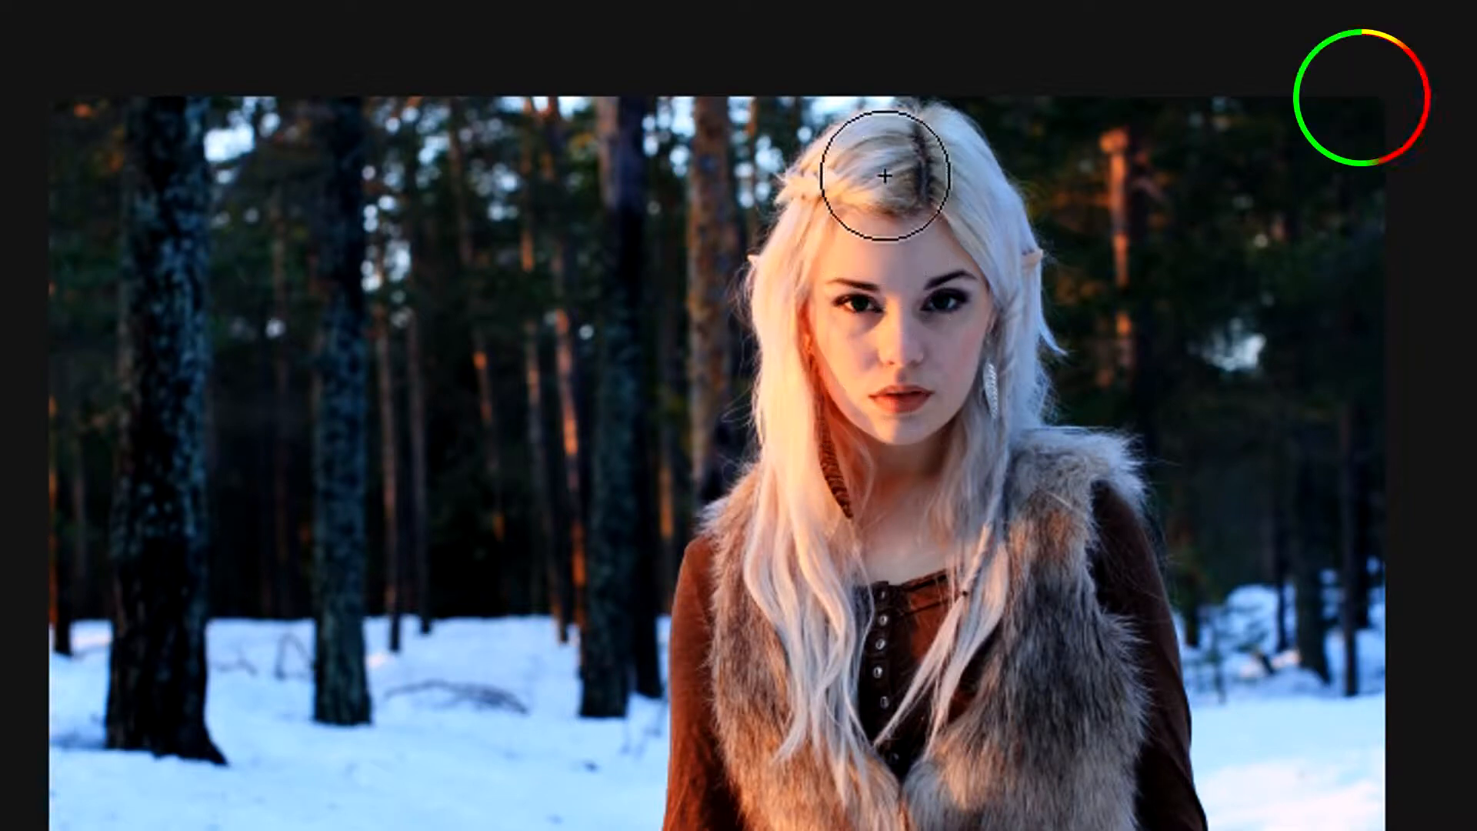
Brush a Quick Selection over the woman's hair and face, resizing the brush to 107 px
mouse_move(892, 154)
mouse_down()
mouse_move(926, 196)
mouse_move(987, 519)
mouse_move(1026, 597)
mouse_move(1077, 802)
mouse_move(1104, 829)
mouse_move(1068, 580)
mouse_move(904, 600)
mouse_move(867, 677)
mouse_move(852, 777)
mouse_move(772, 815)
mouse_up()
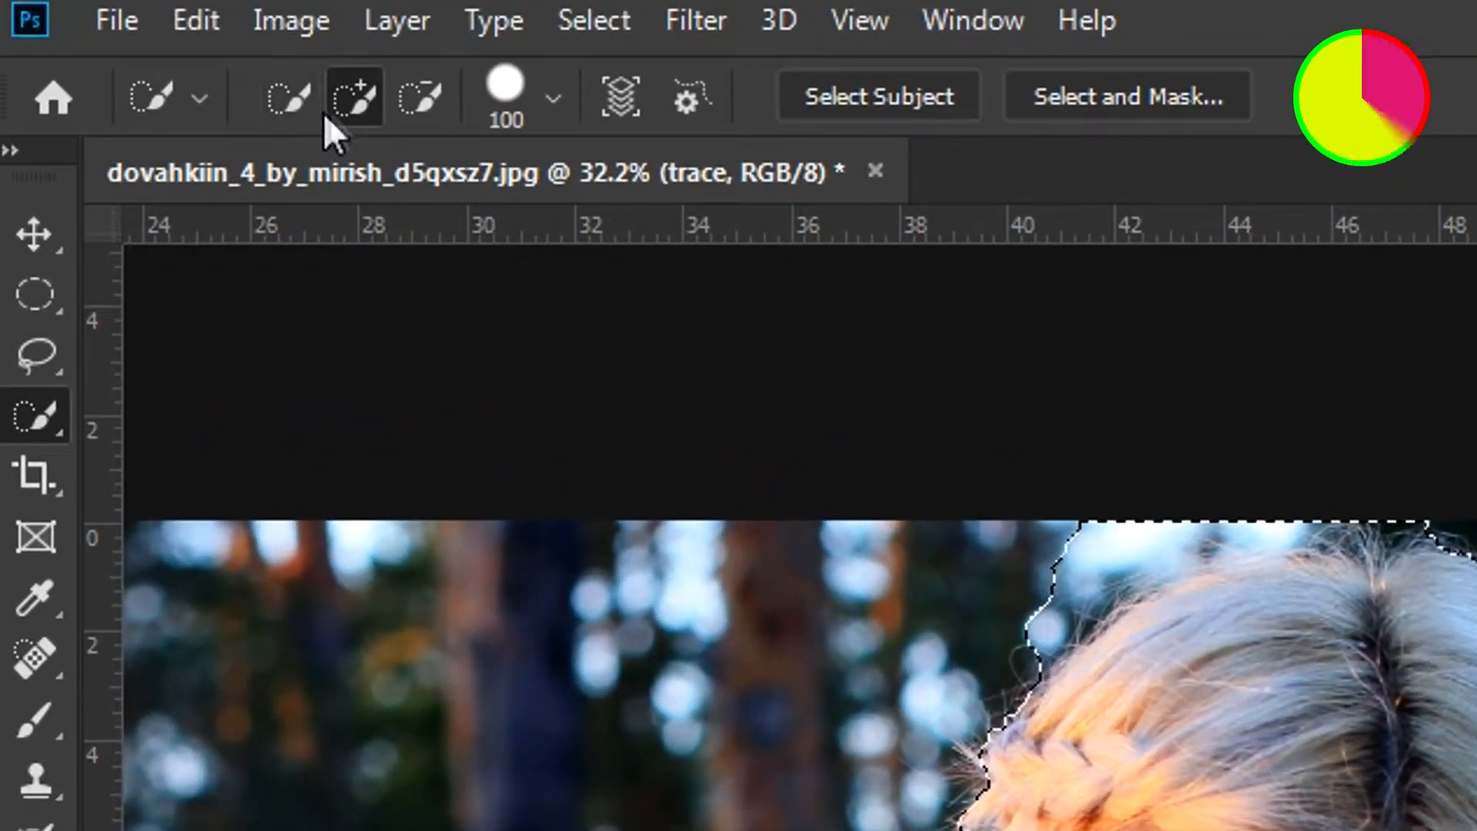
click(552, 99)
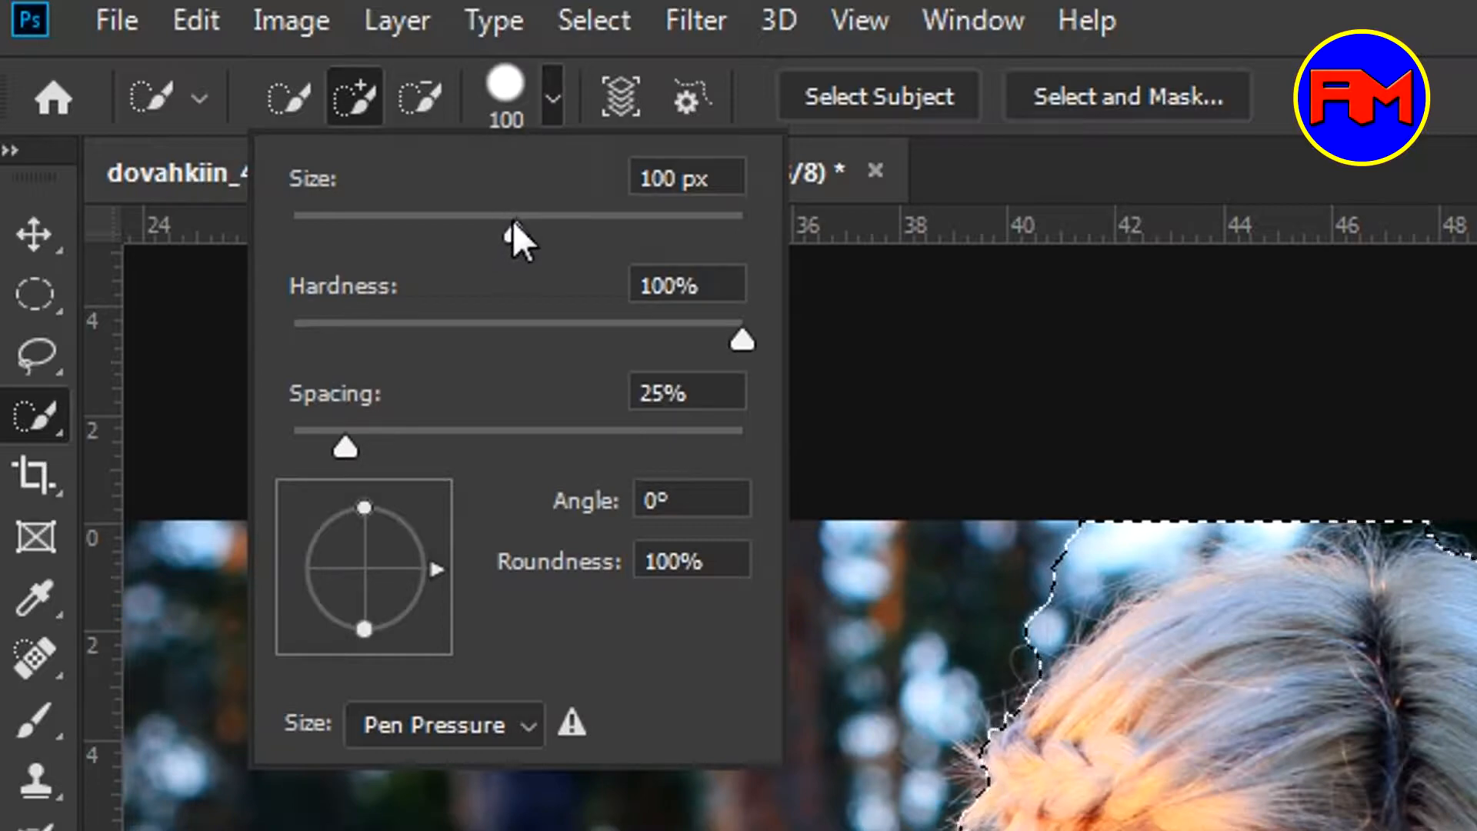
drag(514, 230, 447, 235)
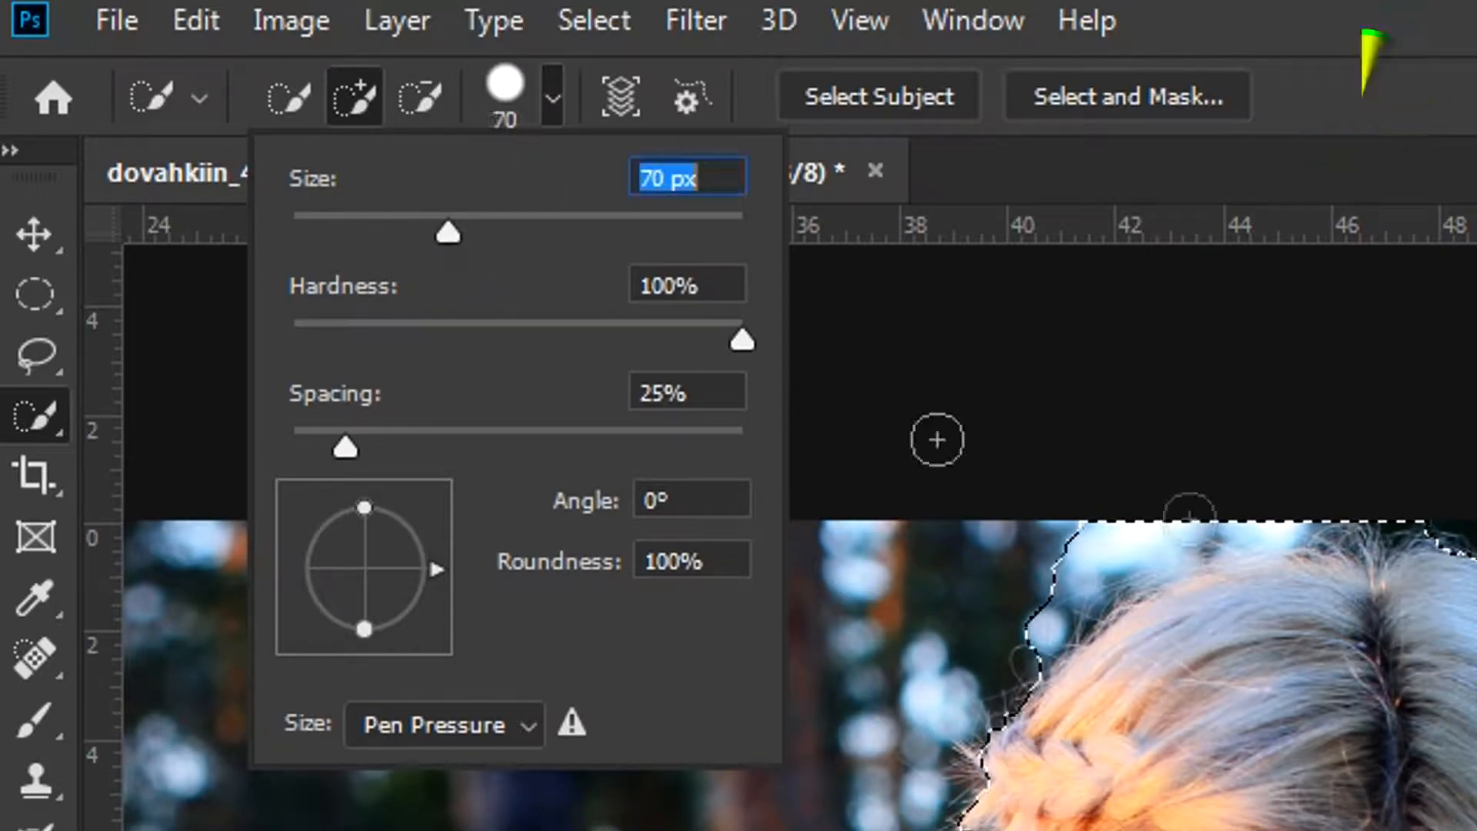
text(8)
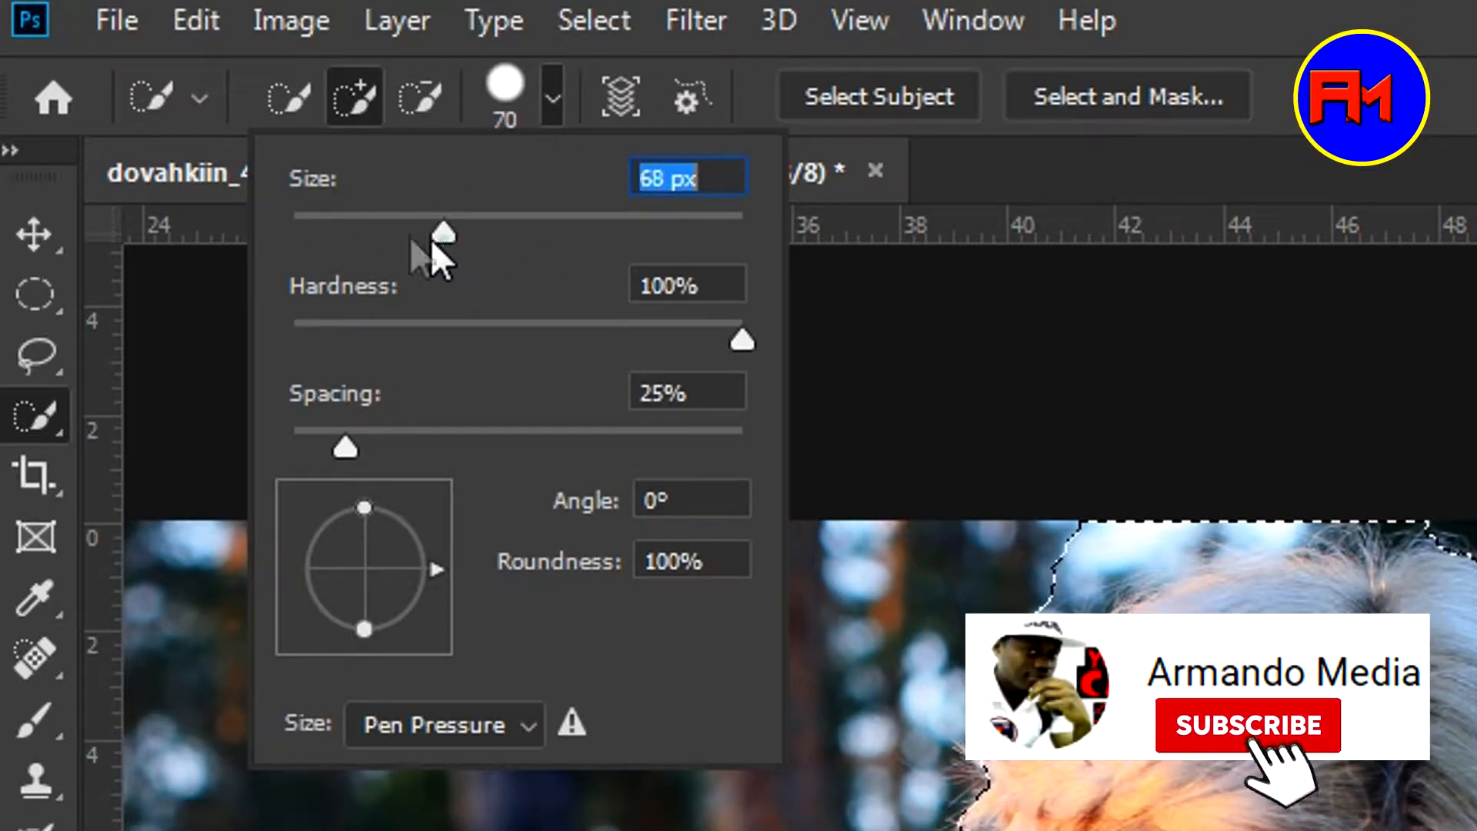
key(Return)
drag(317, 228, 537, 233)
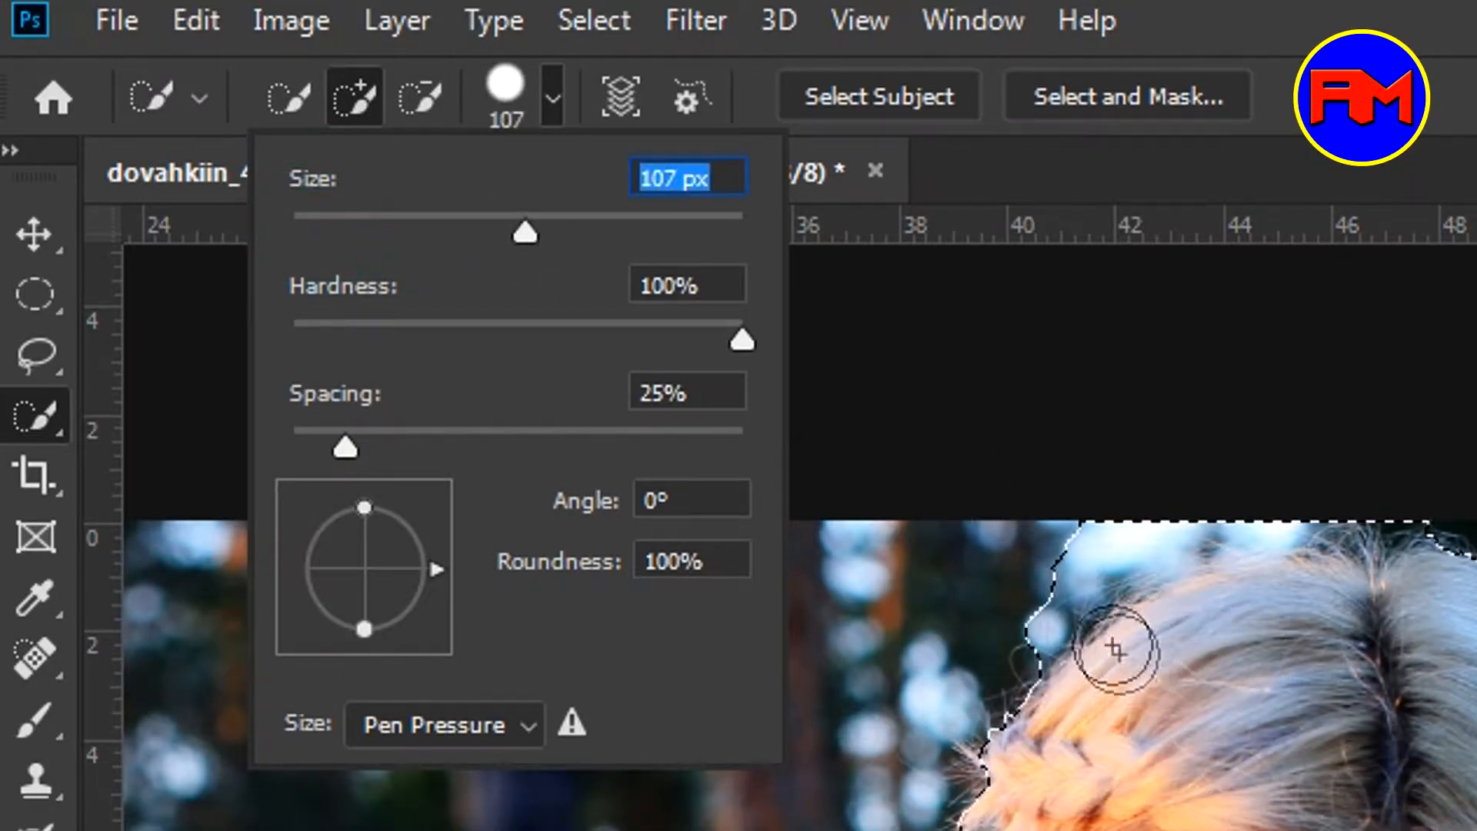
Alt-brush to subtract the background beside her hair from the selection
key(alt)
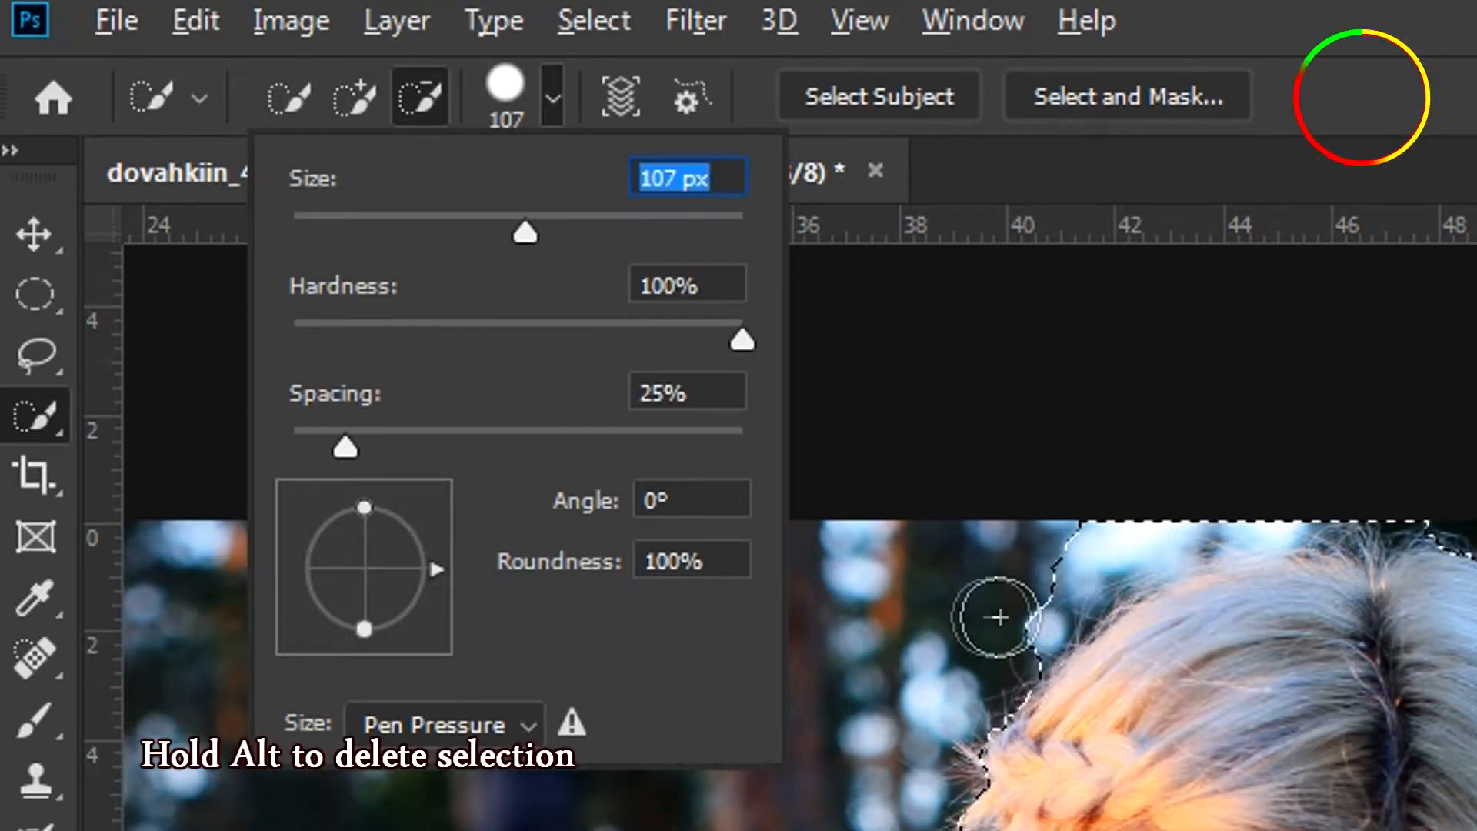
key(alt)
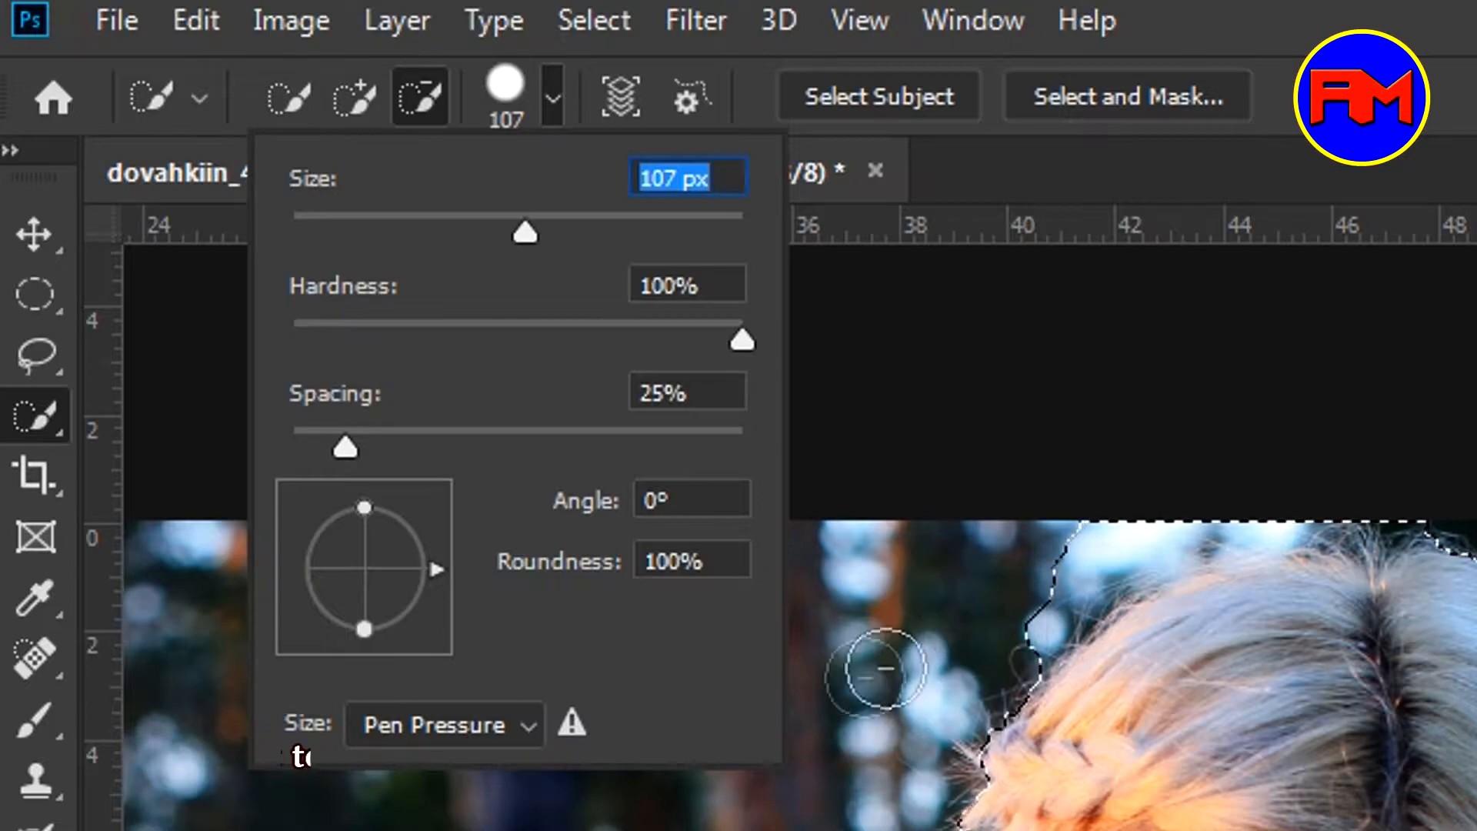
drag(1033, 596, 1066, 587)
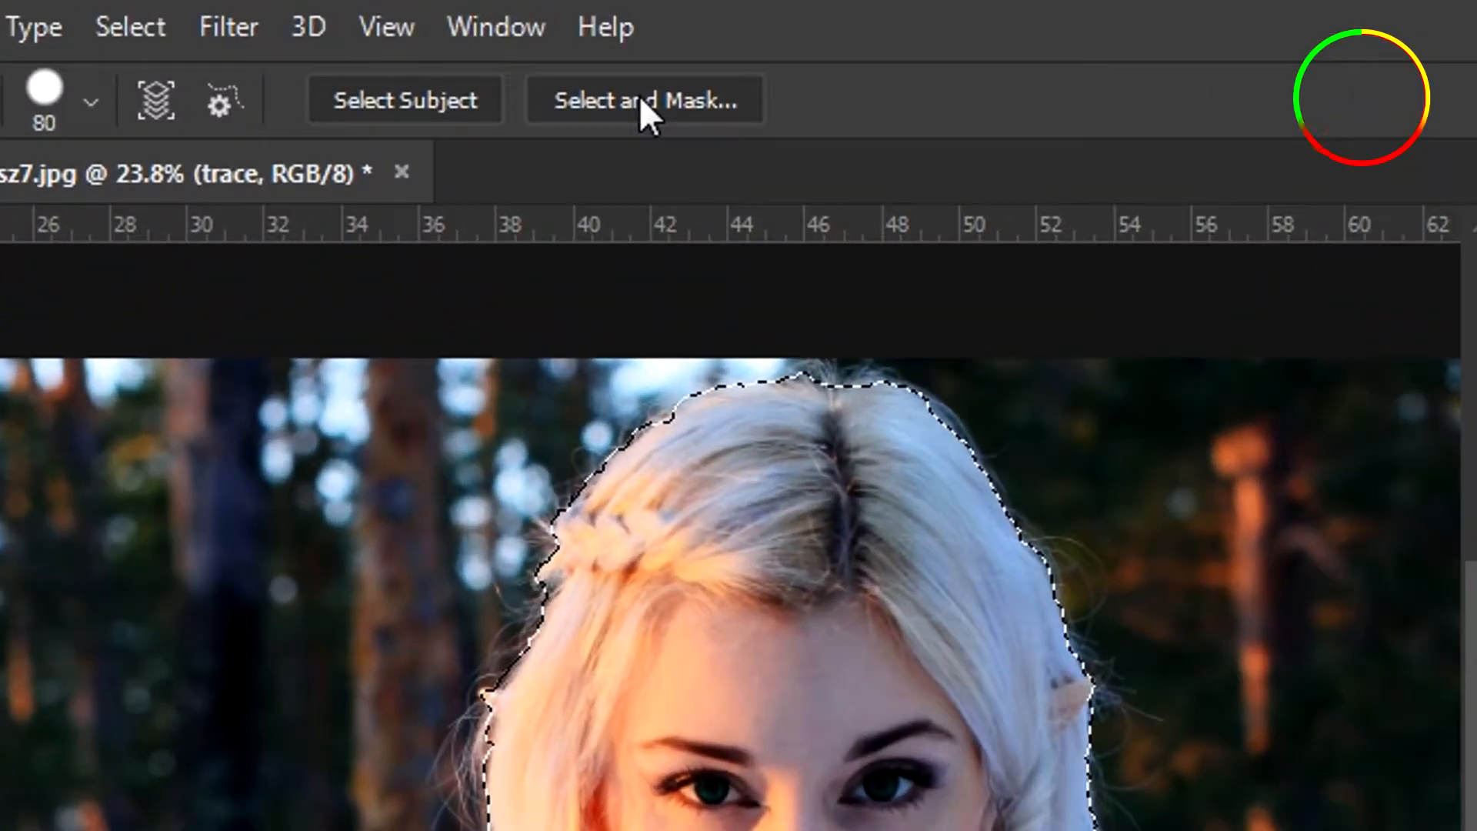
In Select and Mask, show the edge and enable Smart Radius at 2 px
click(635, 97)
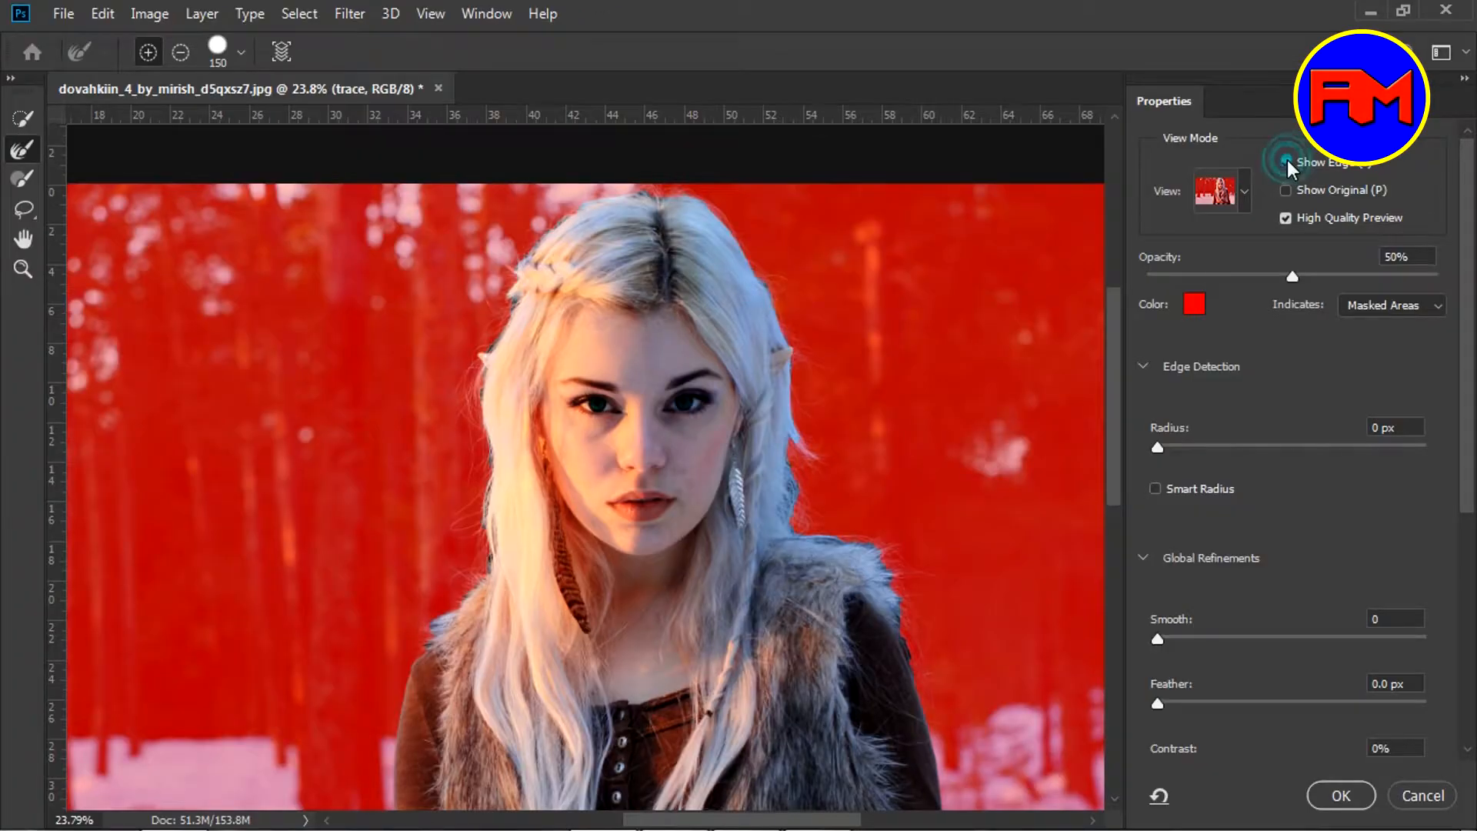
click(1285, 163)
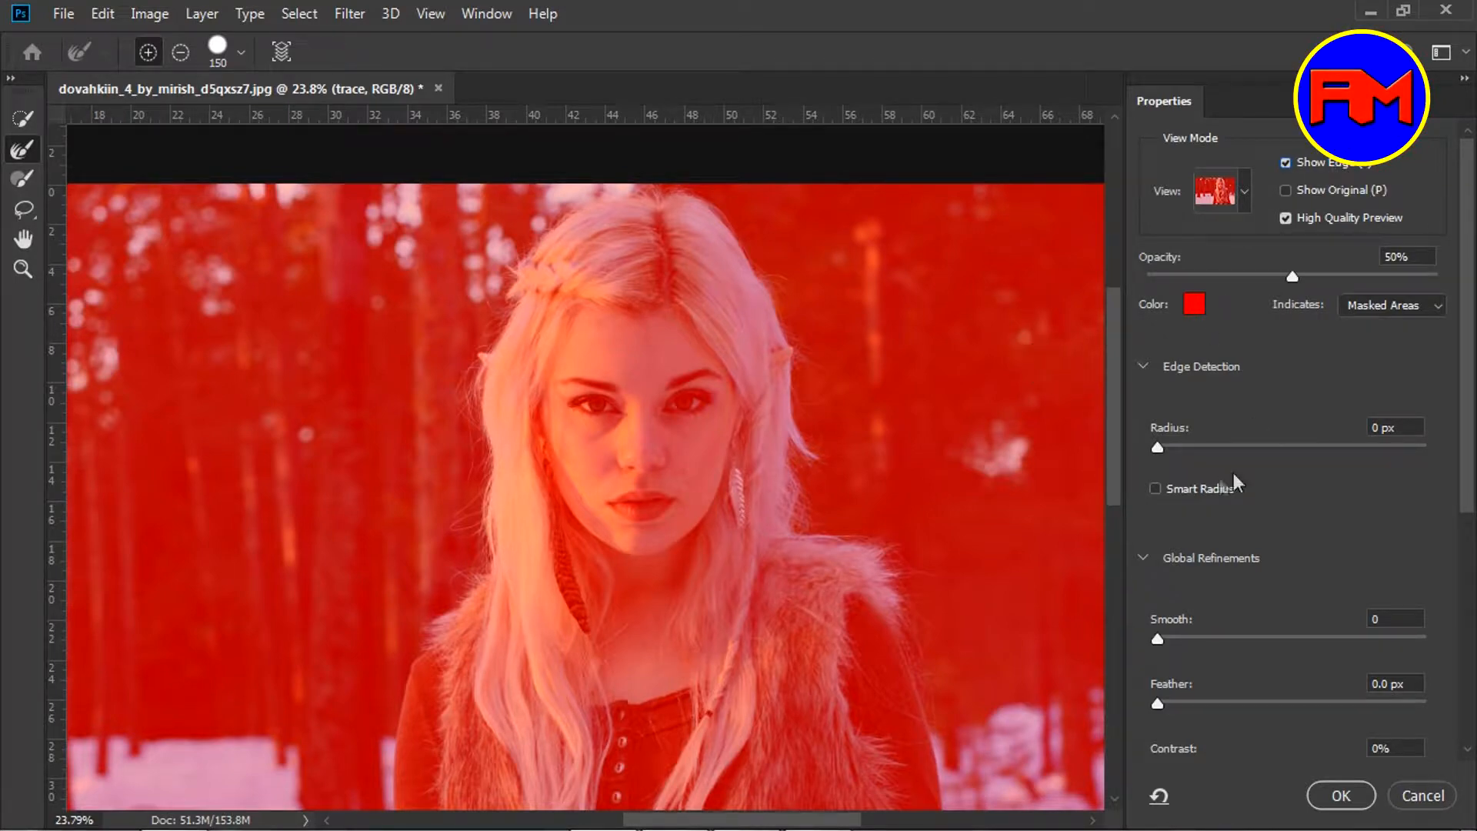
click(1155, 489)
drag(1156, 448, 1161, 447)
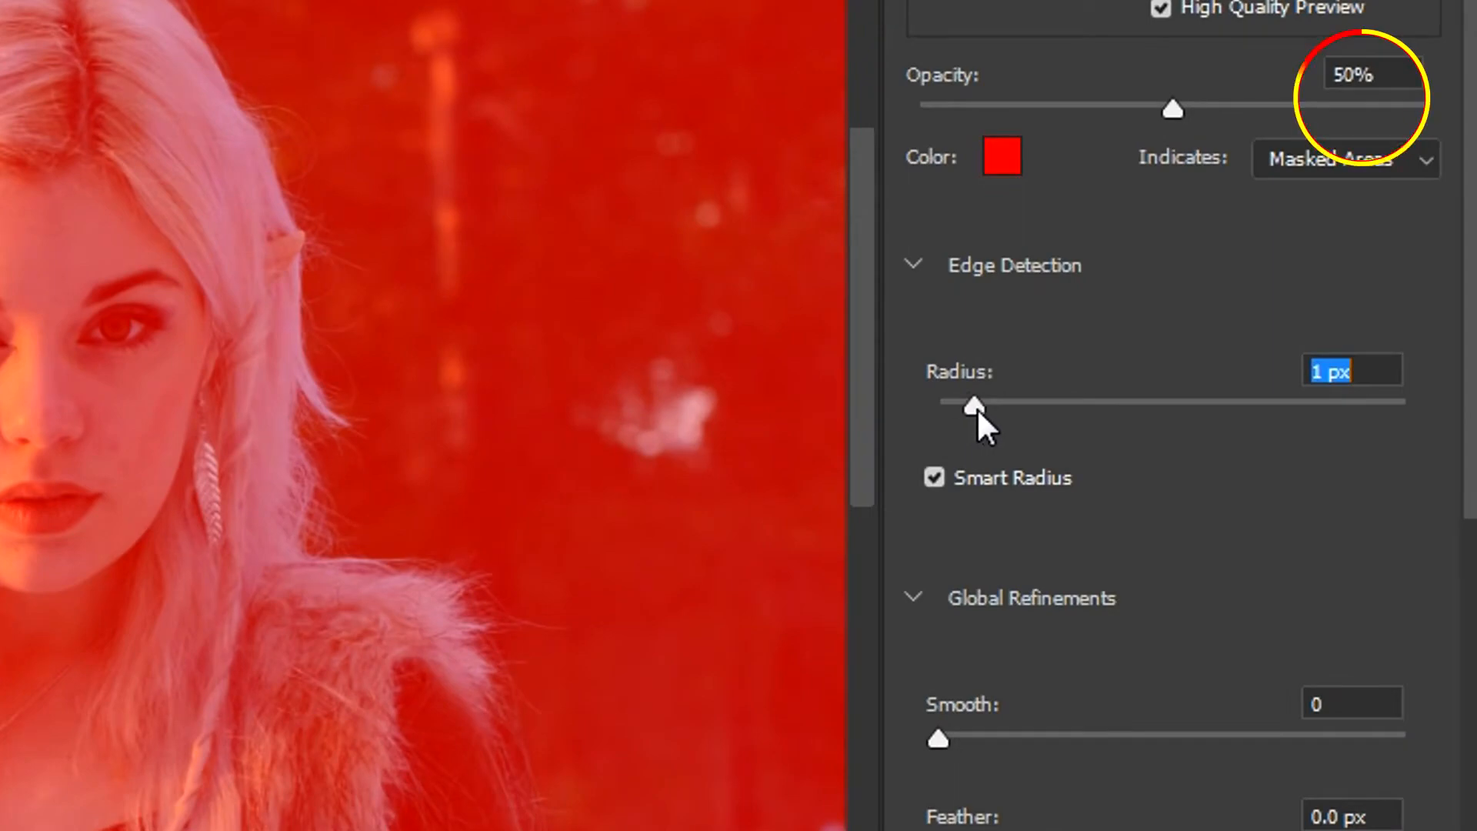
drag(976, 412, 983, 413)
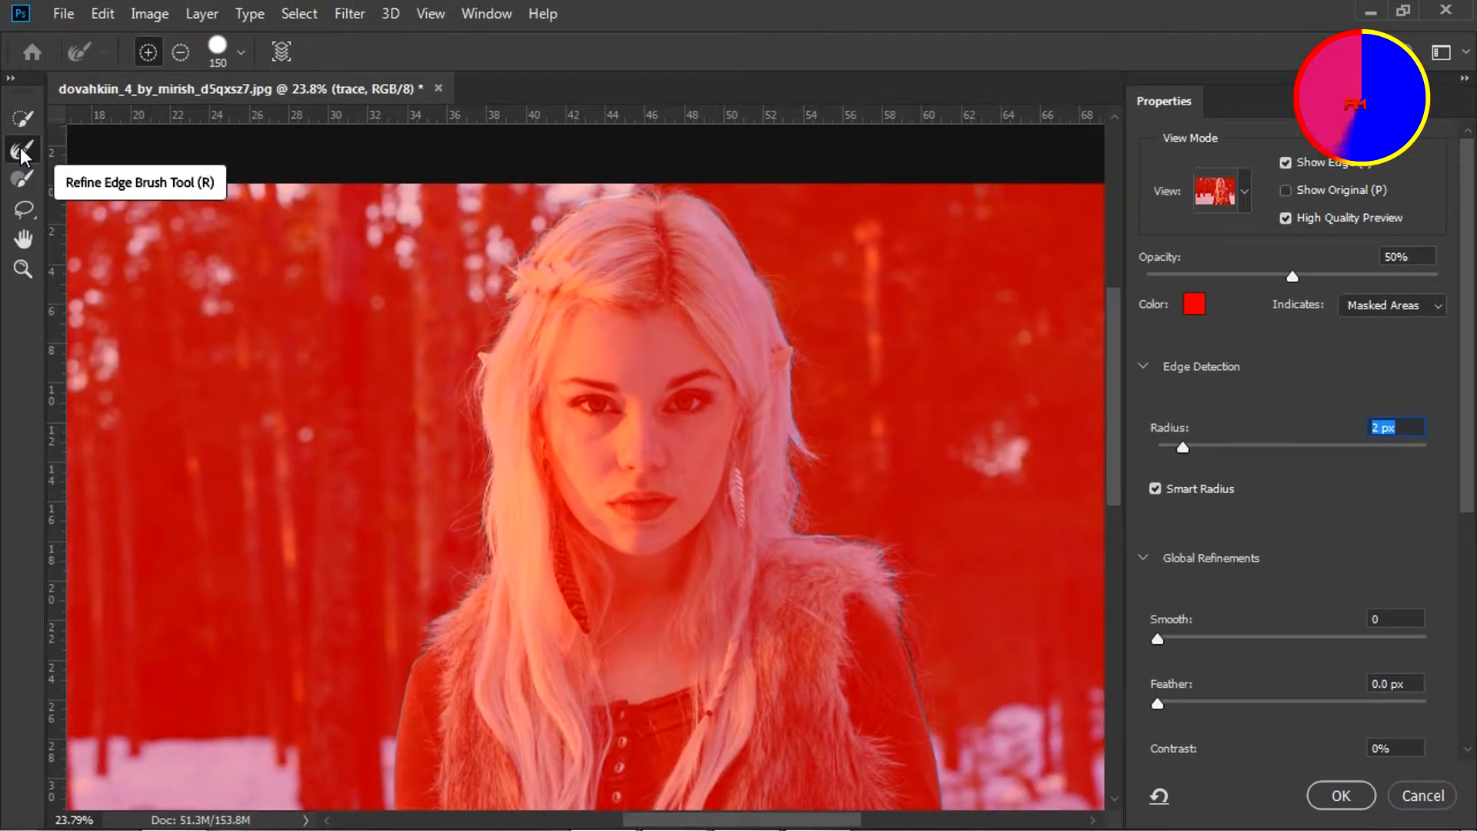
Refine the hair edge at her head and output the result as a Layer Mask
click(21, 153)
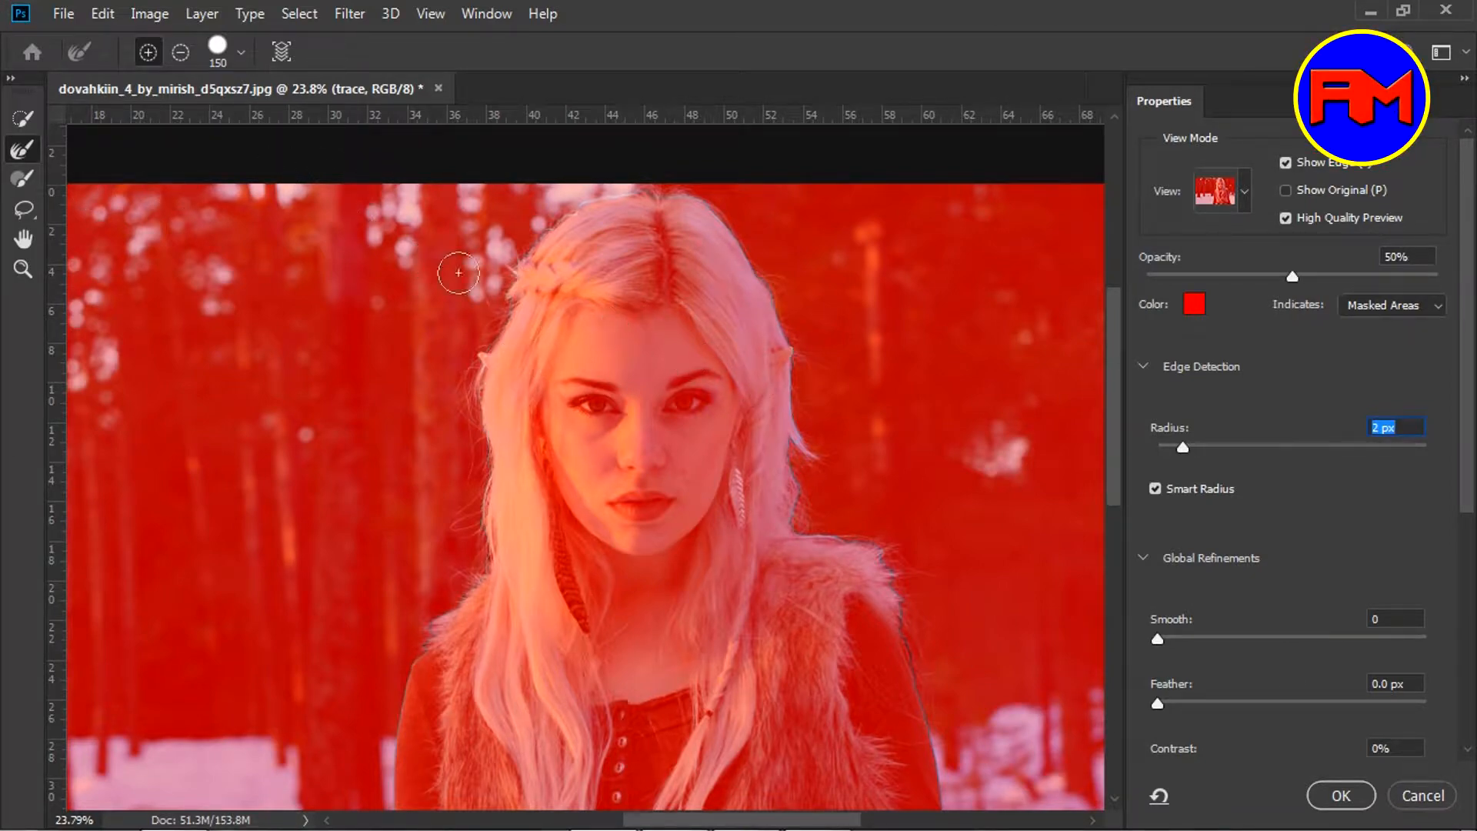
drag(547, 229, 458, 384)
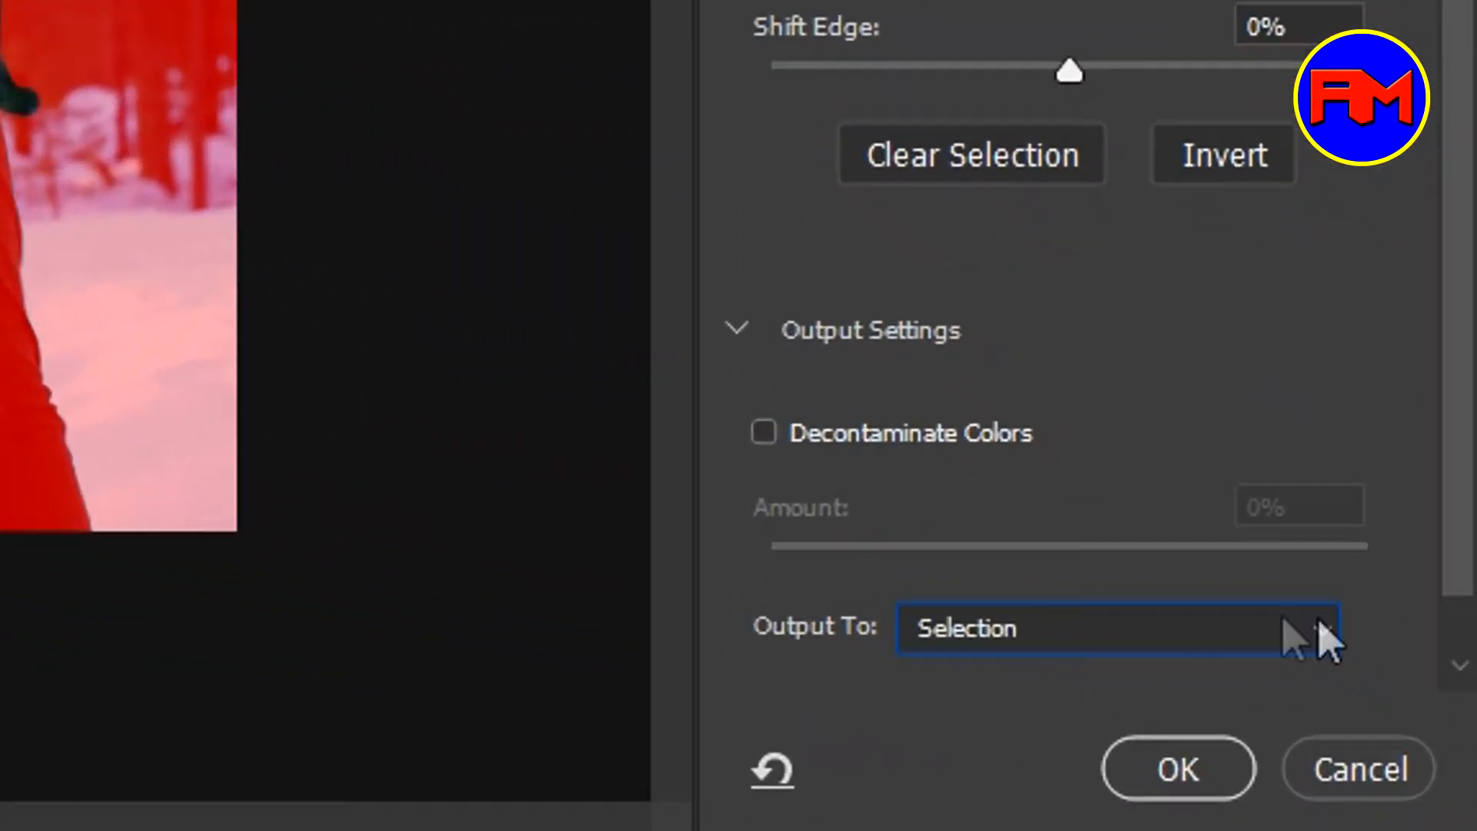
click(1321, 627)
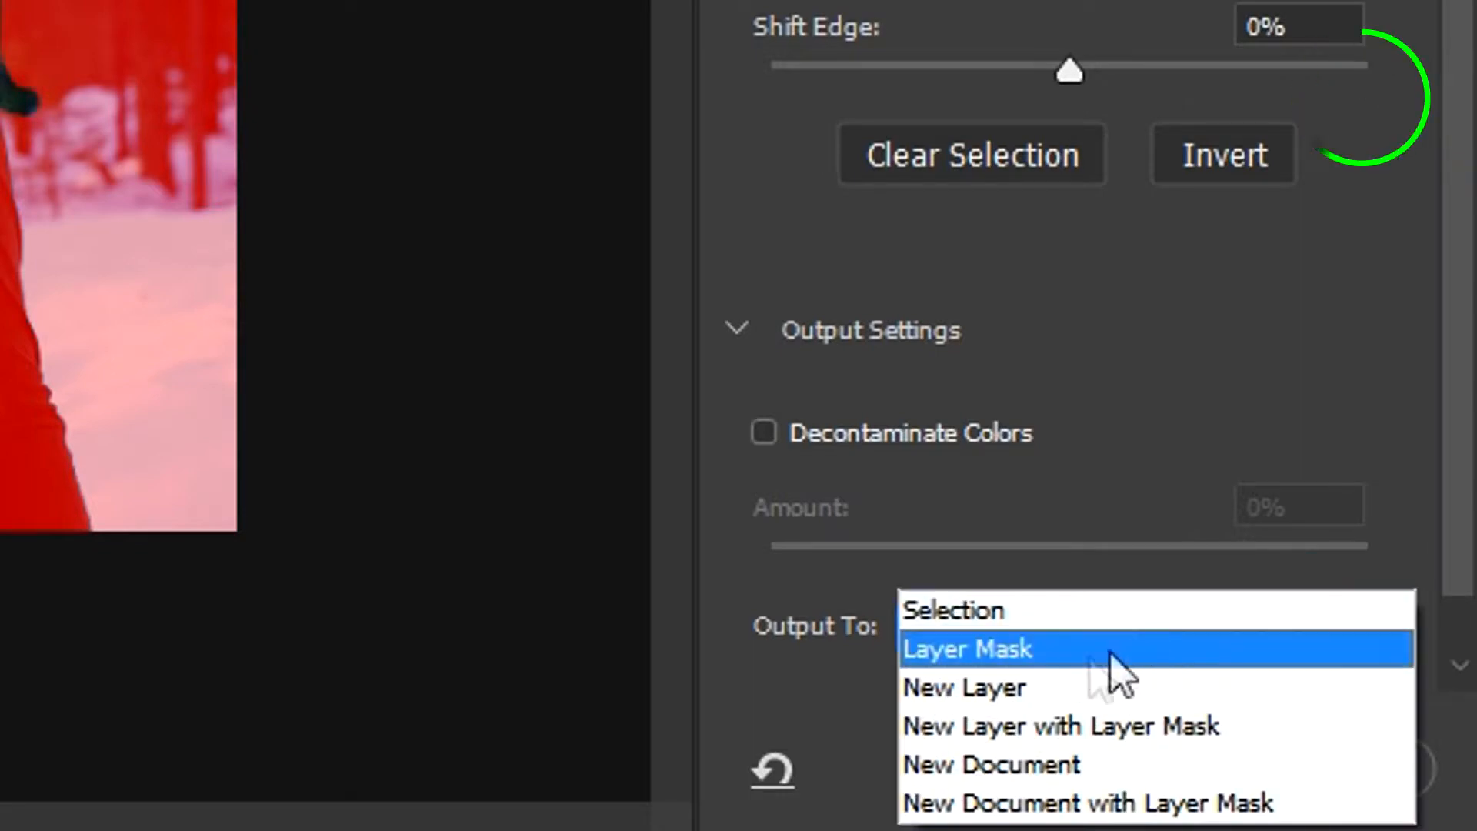
click(1021, 655)
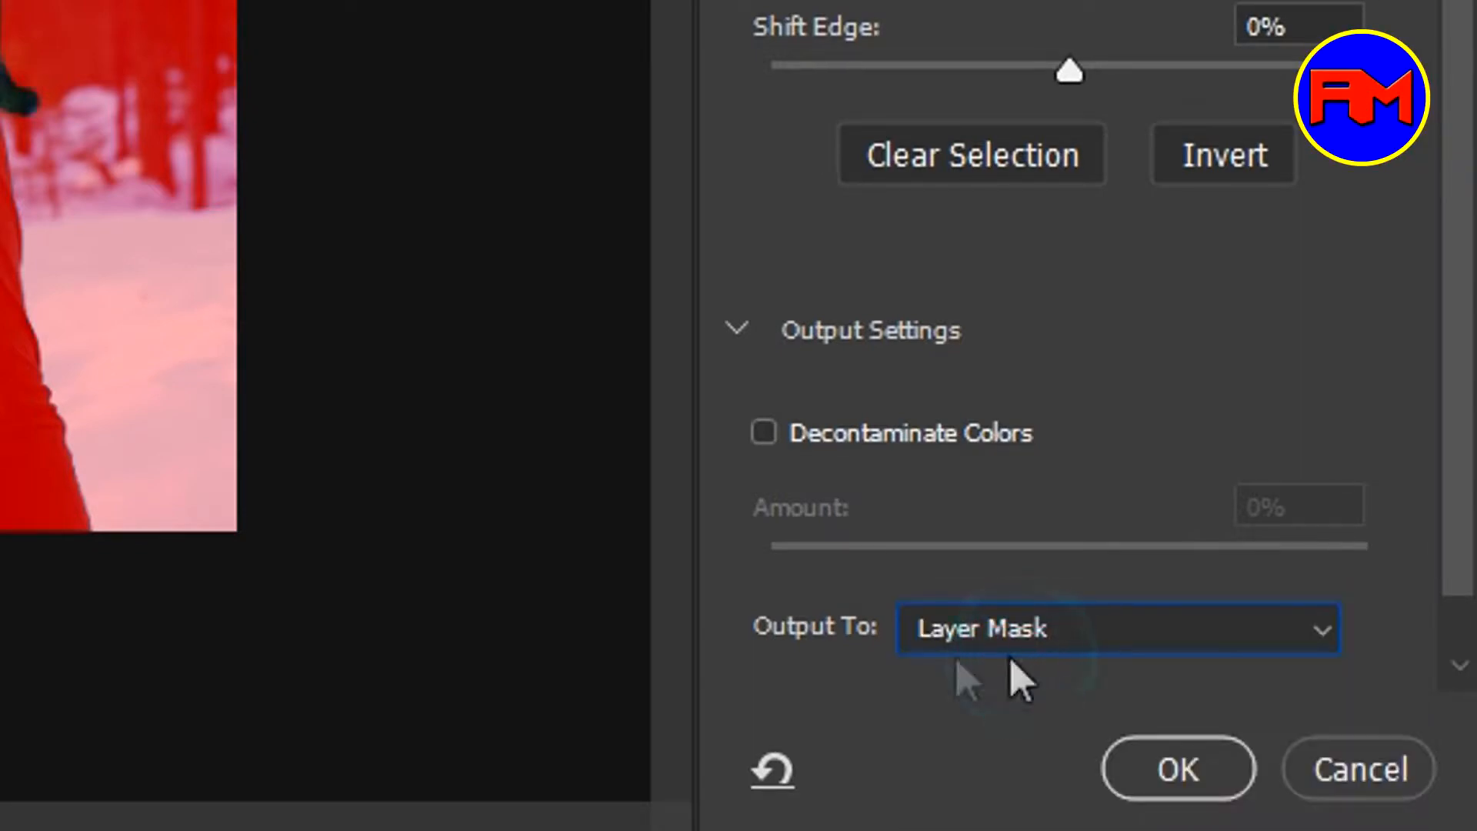
click(1176, 769)
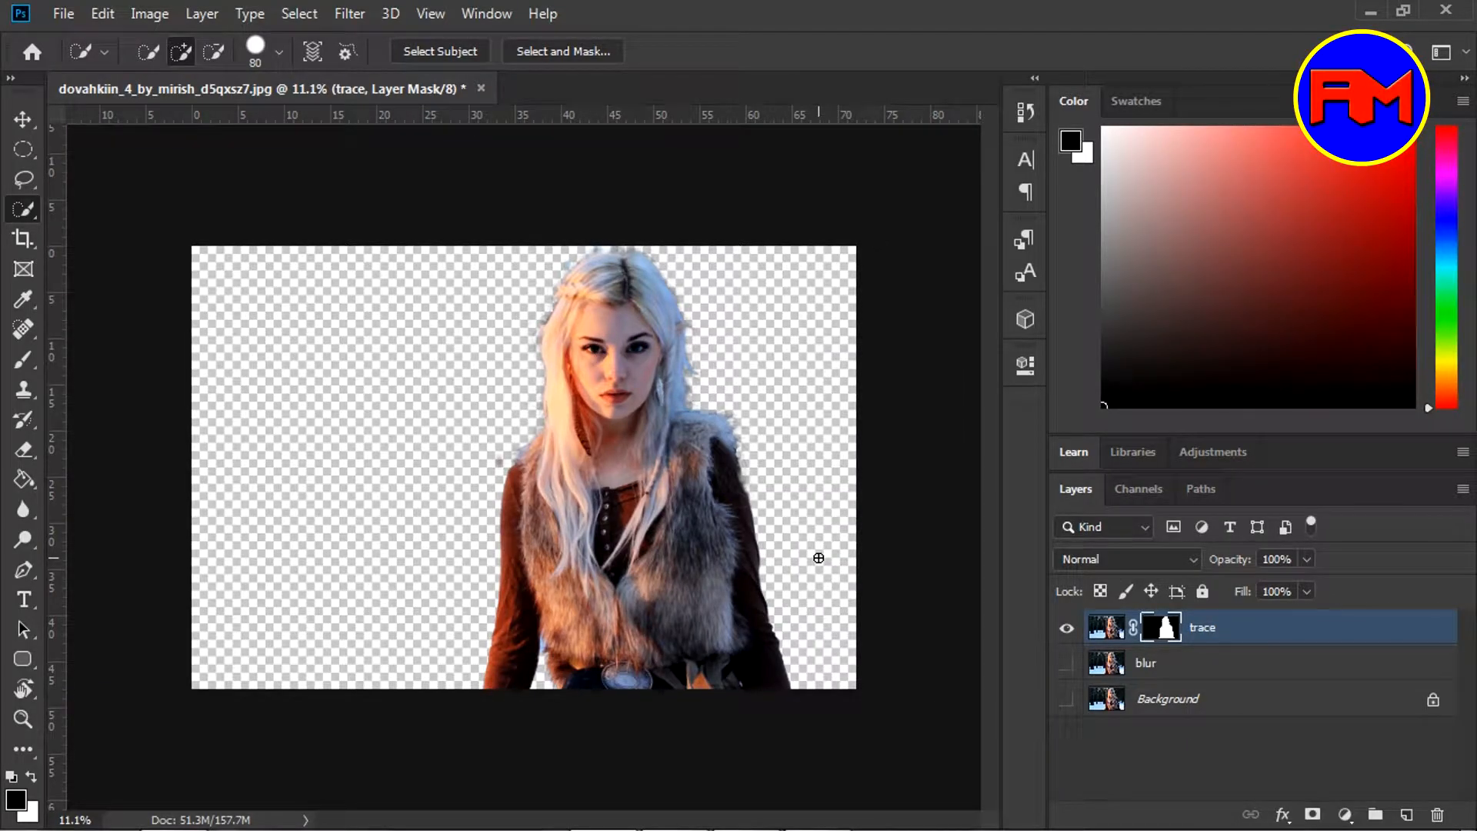
View the trace mask alone and set up a black/white brush at 100% flow
alt+click(1168, 631)
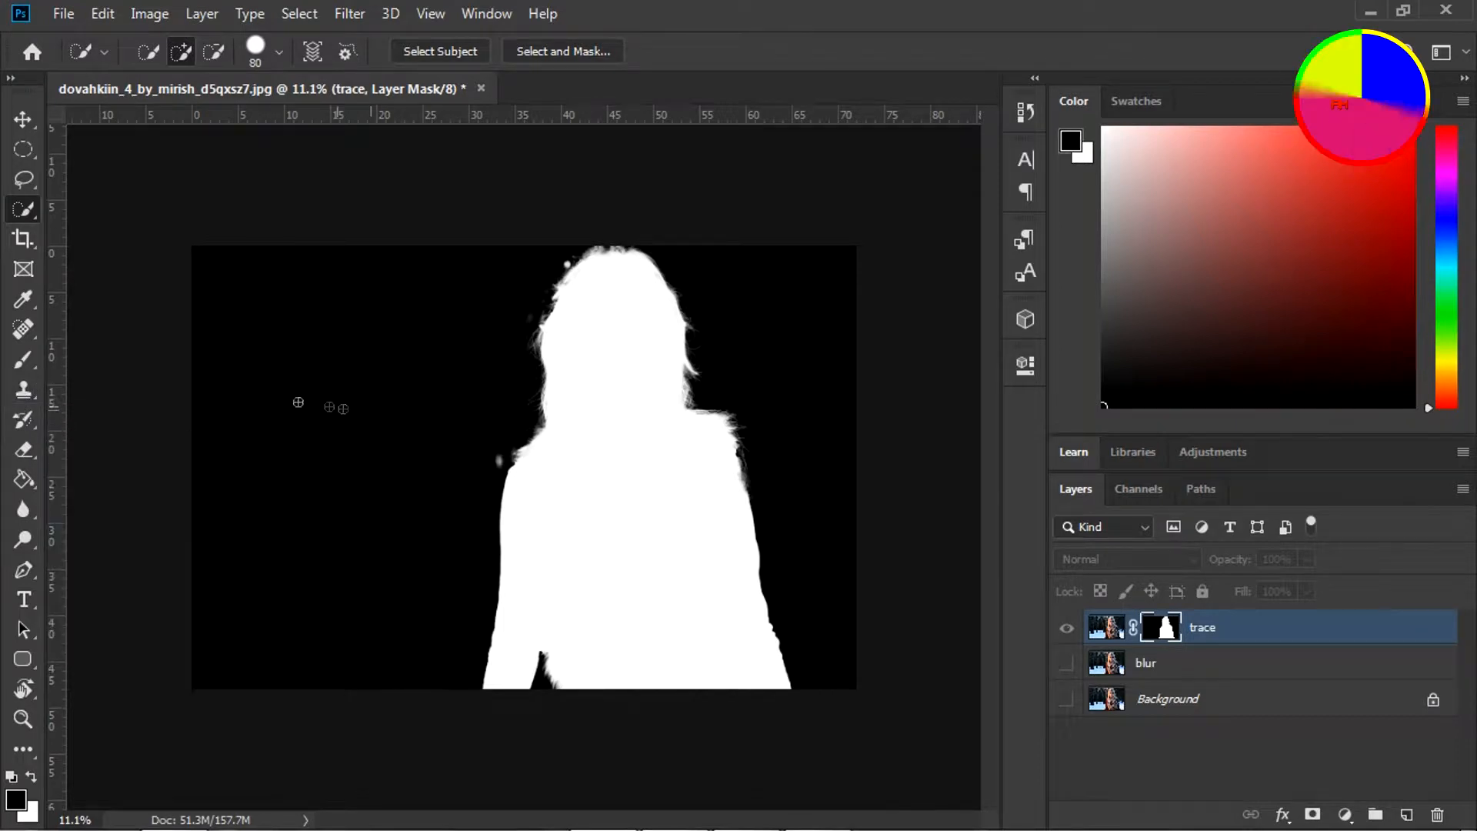
key(b)
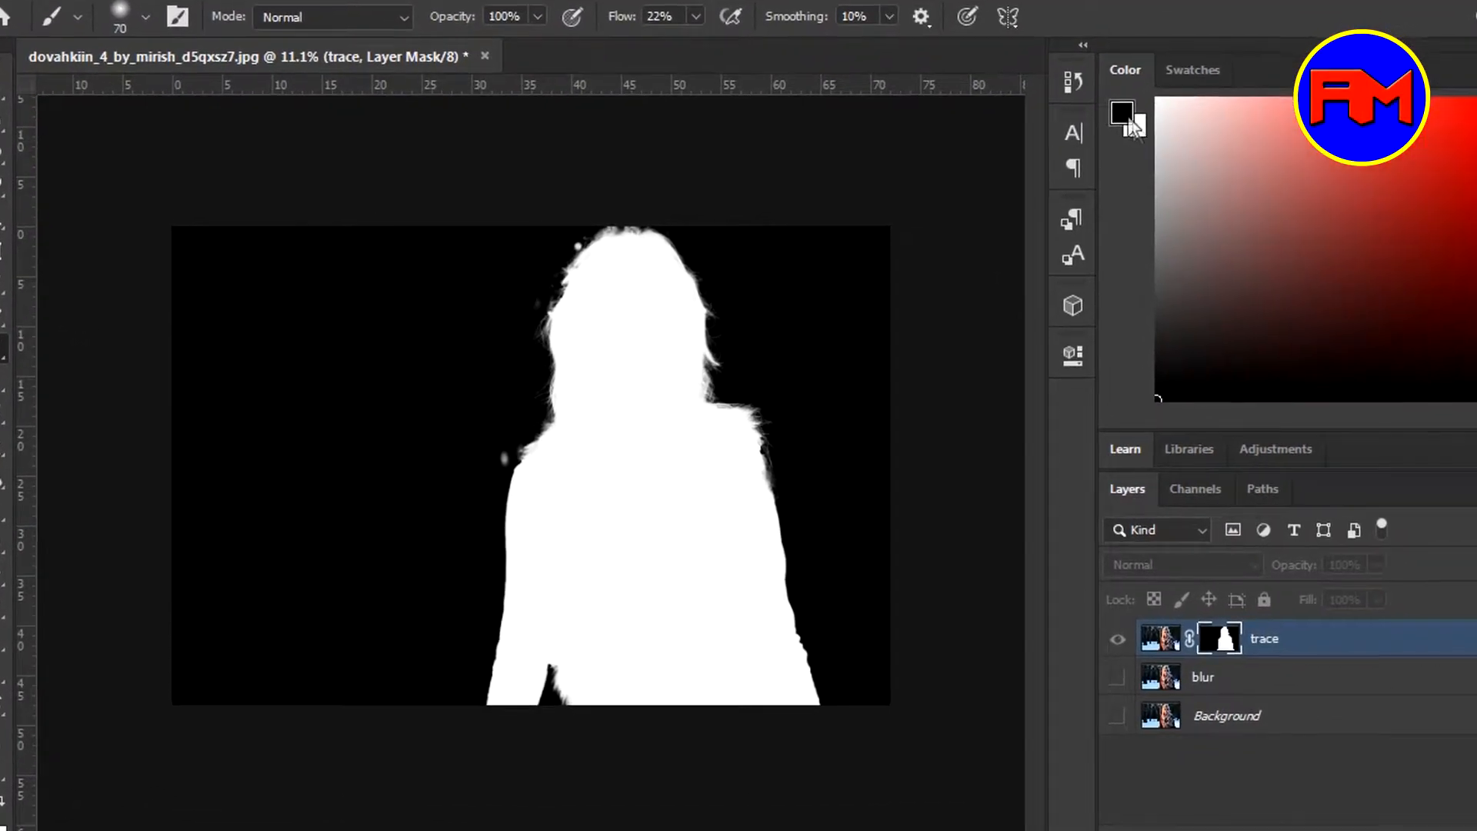
key(x)
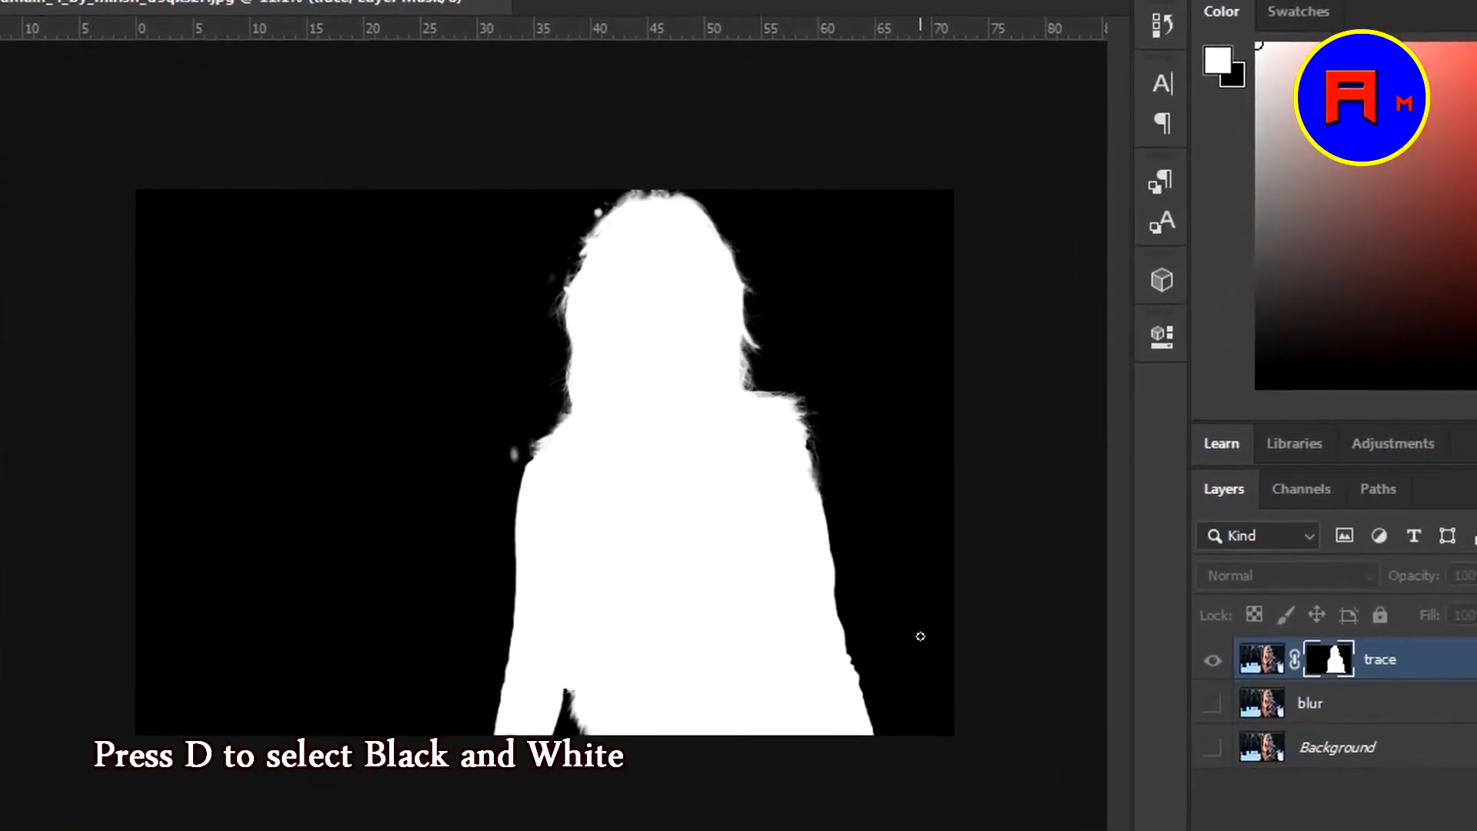
key(x)
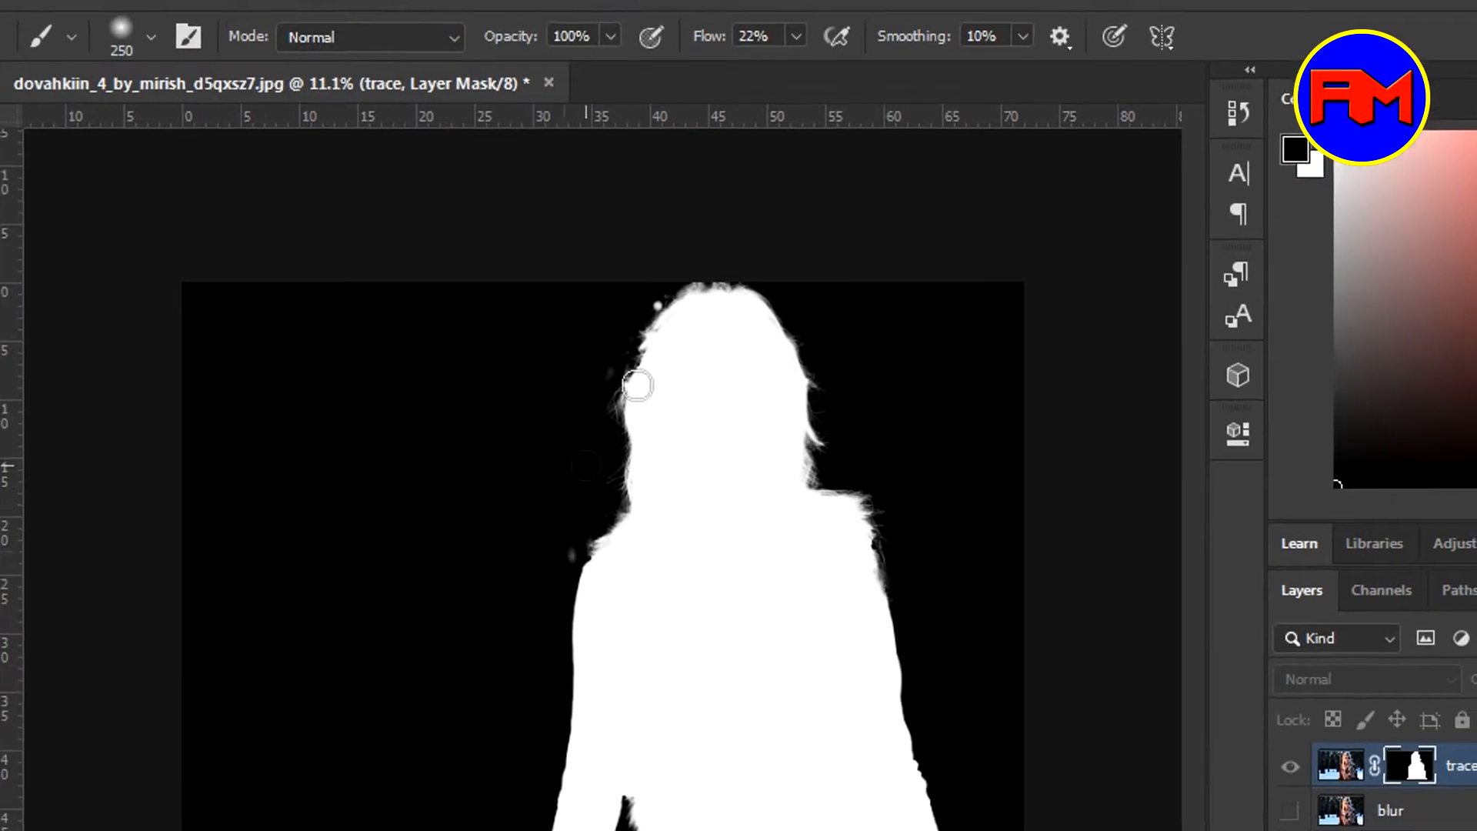
click(796, 36)
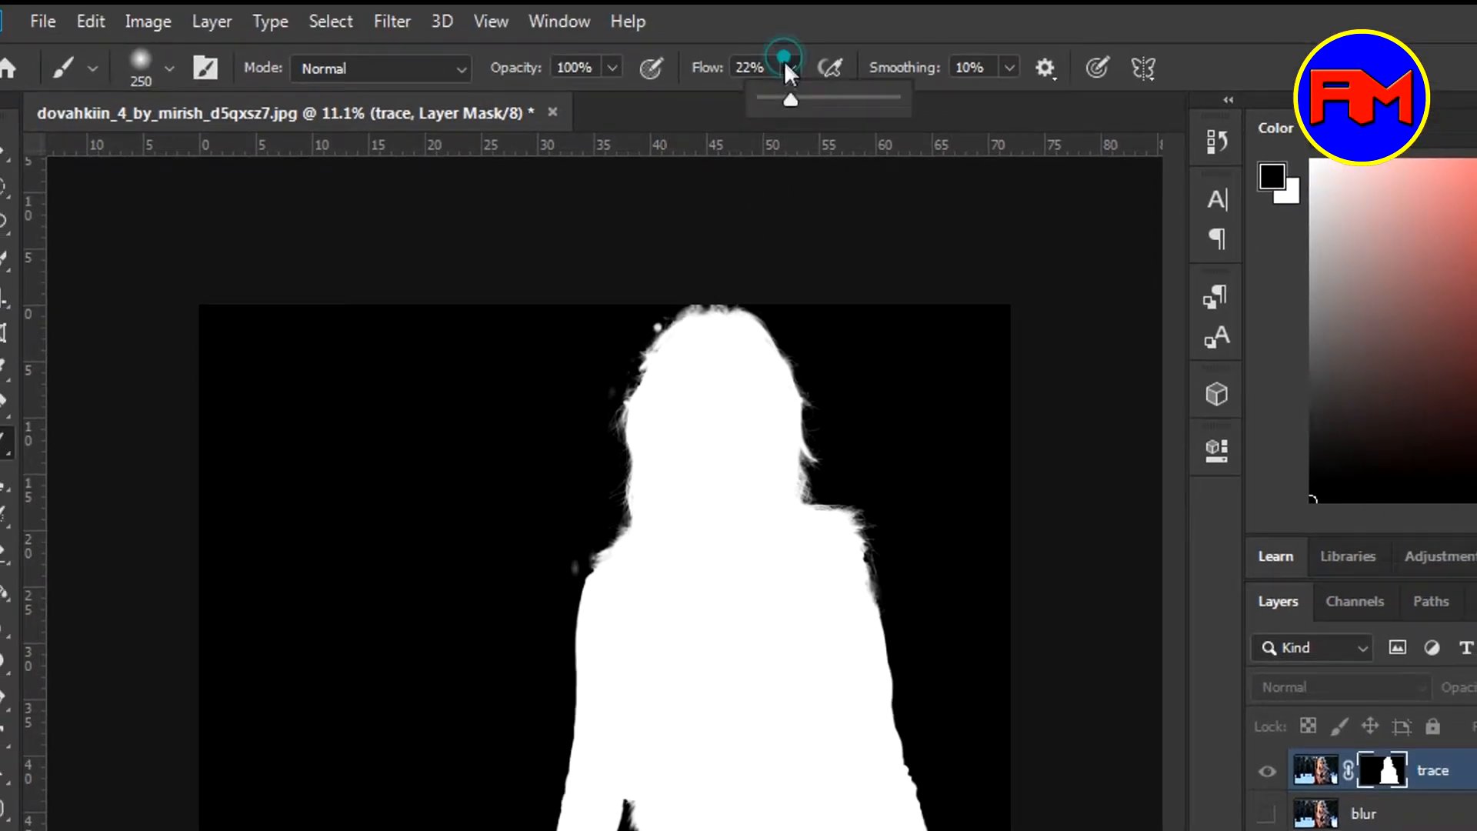
drag(791, 96, 892, 99)
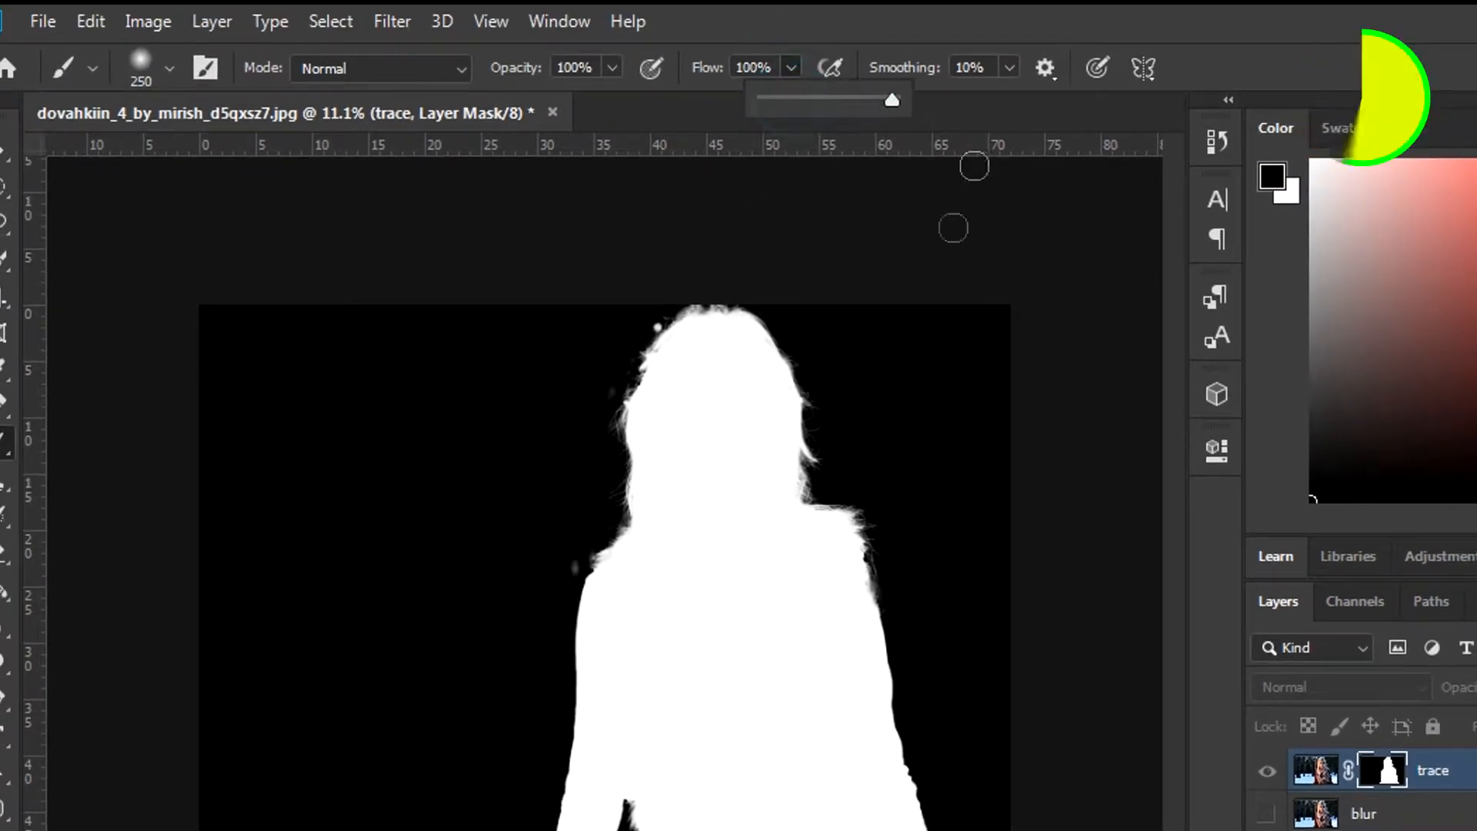
click(565, 557)
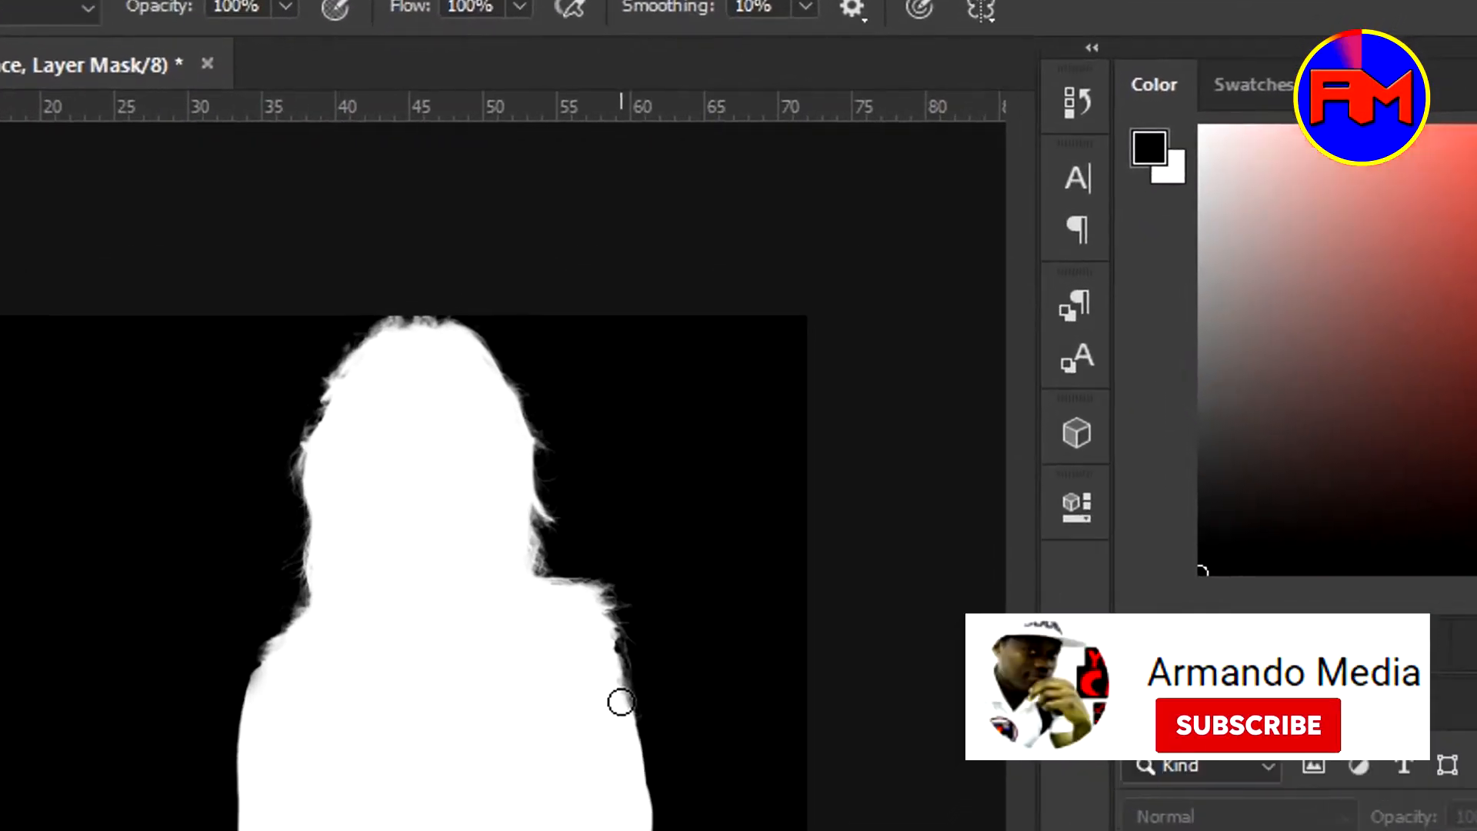
Paint out the stray area beside the shoulder in black, then show the blur layer
key(x)
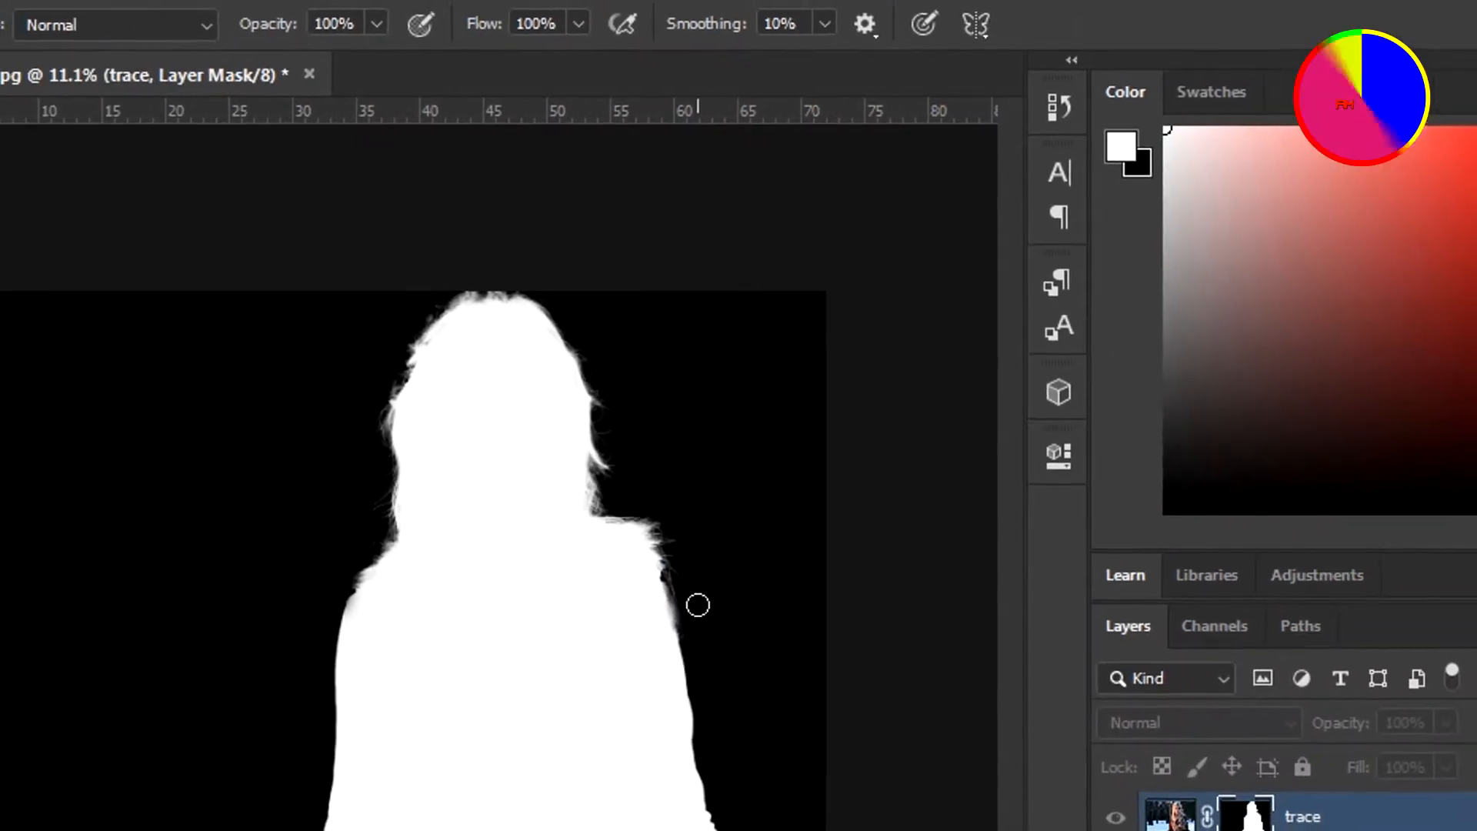
key(x)
drag(689, 598, 692, 609)
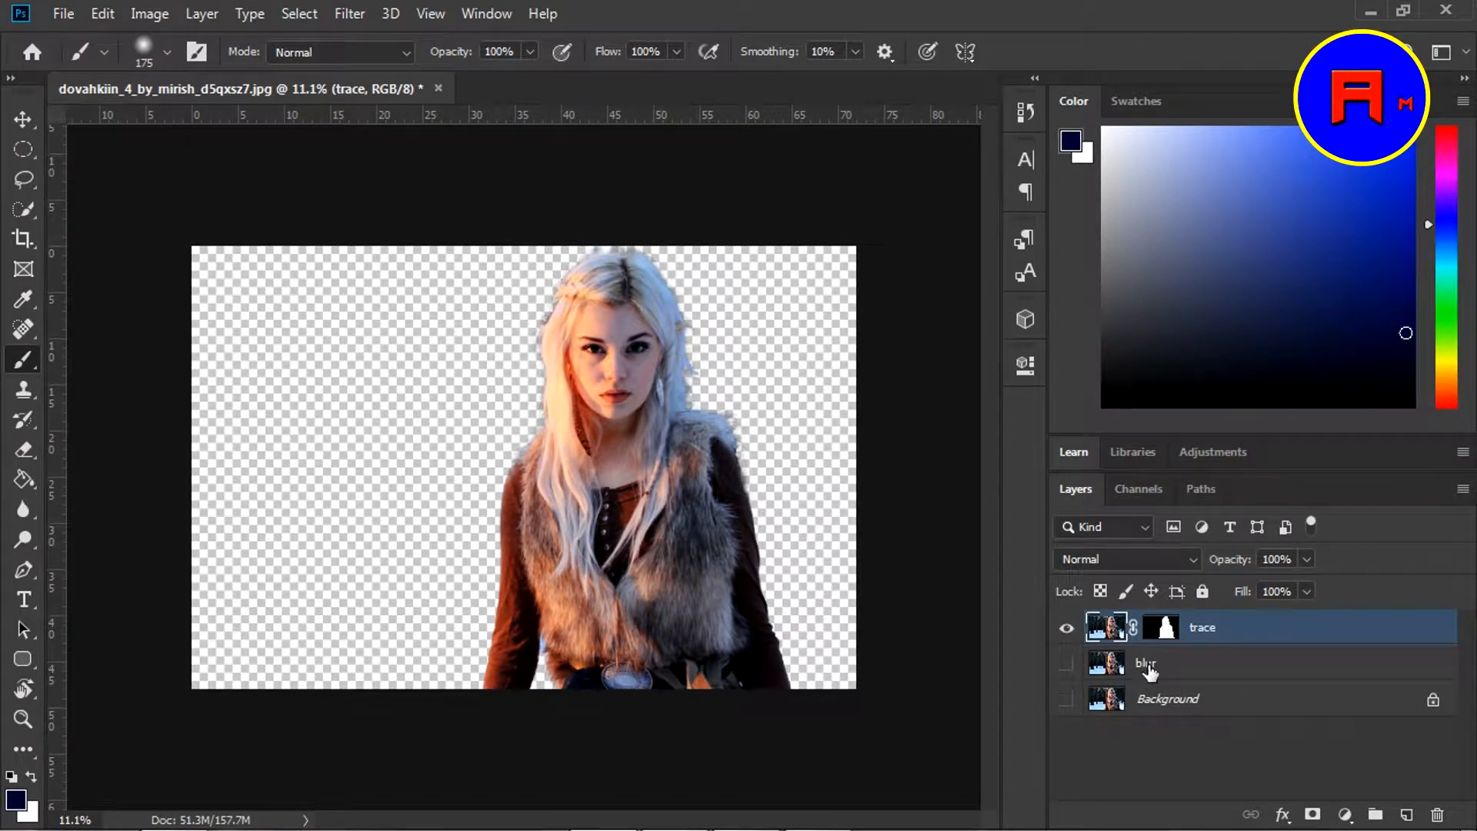
click(1132, 667)
click(1066, 663)
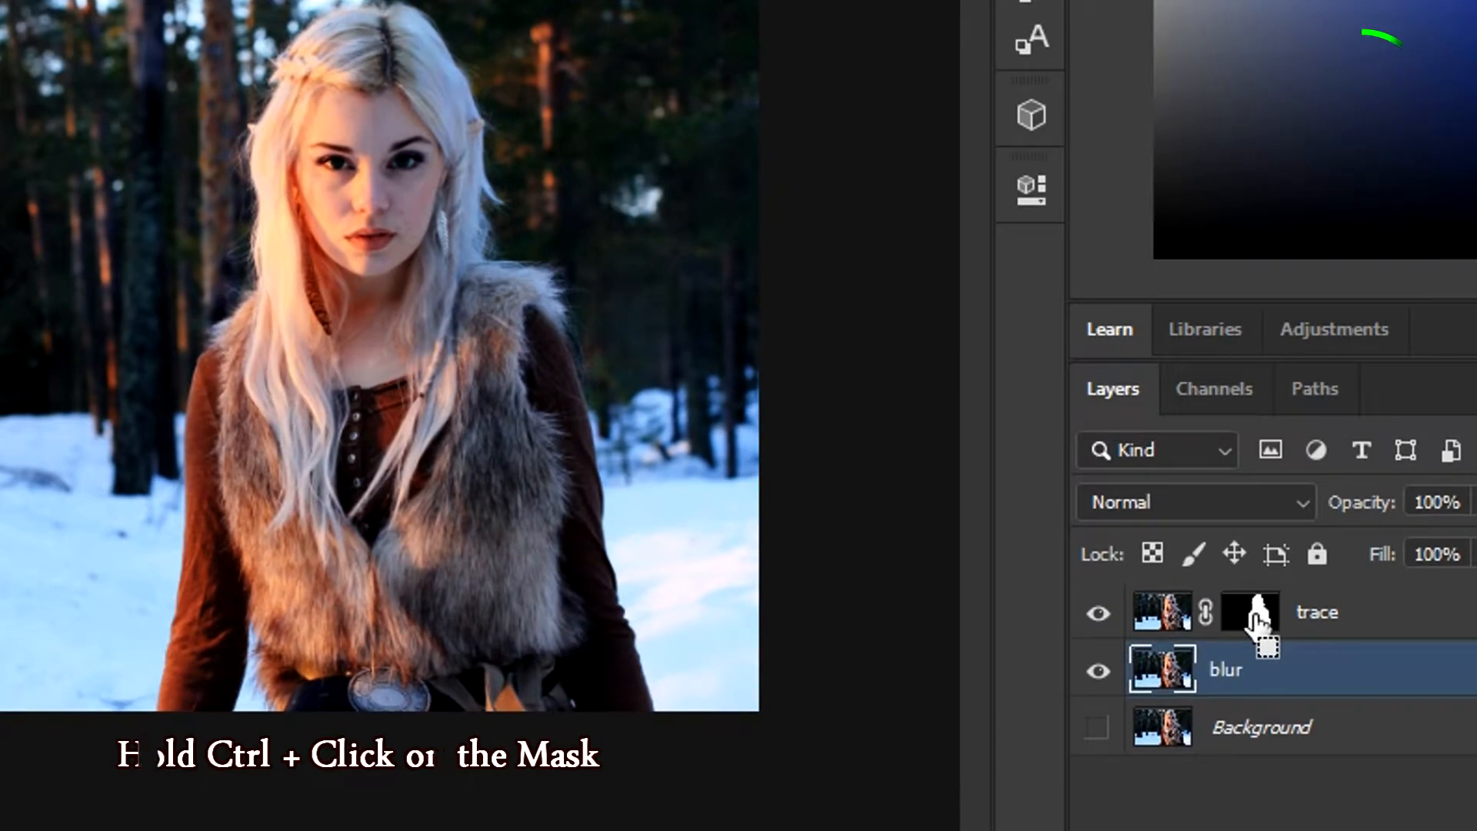
Load the trace mask as a selection and expand it by 35 pixels via Select > Modify > Expand
ctrl+click(1250, 611)
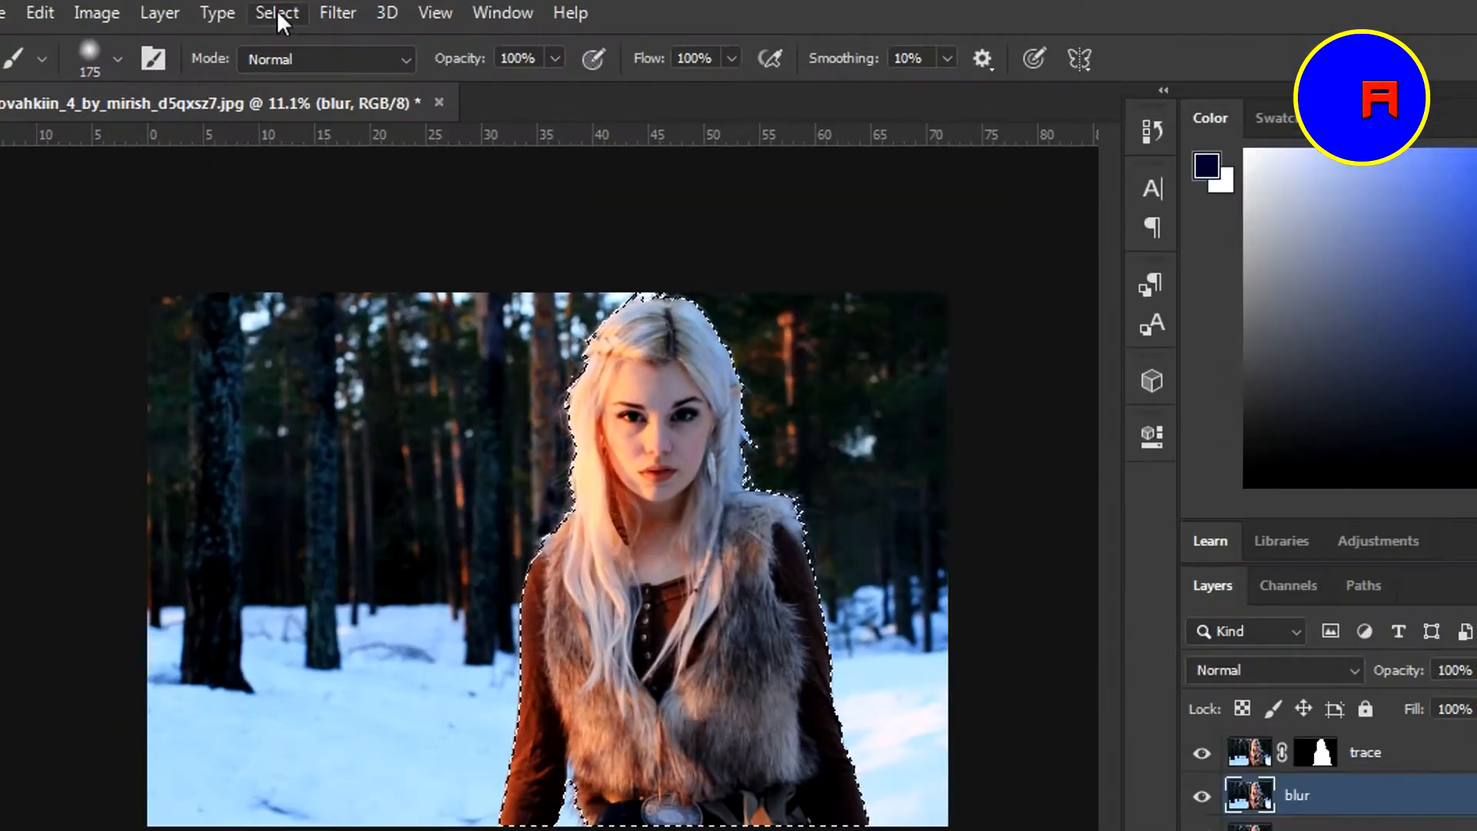
click(277, 12)
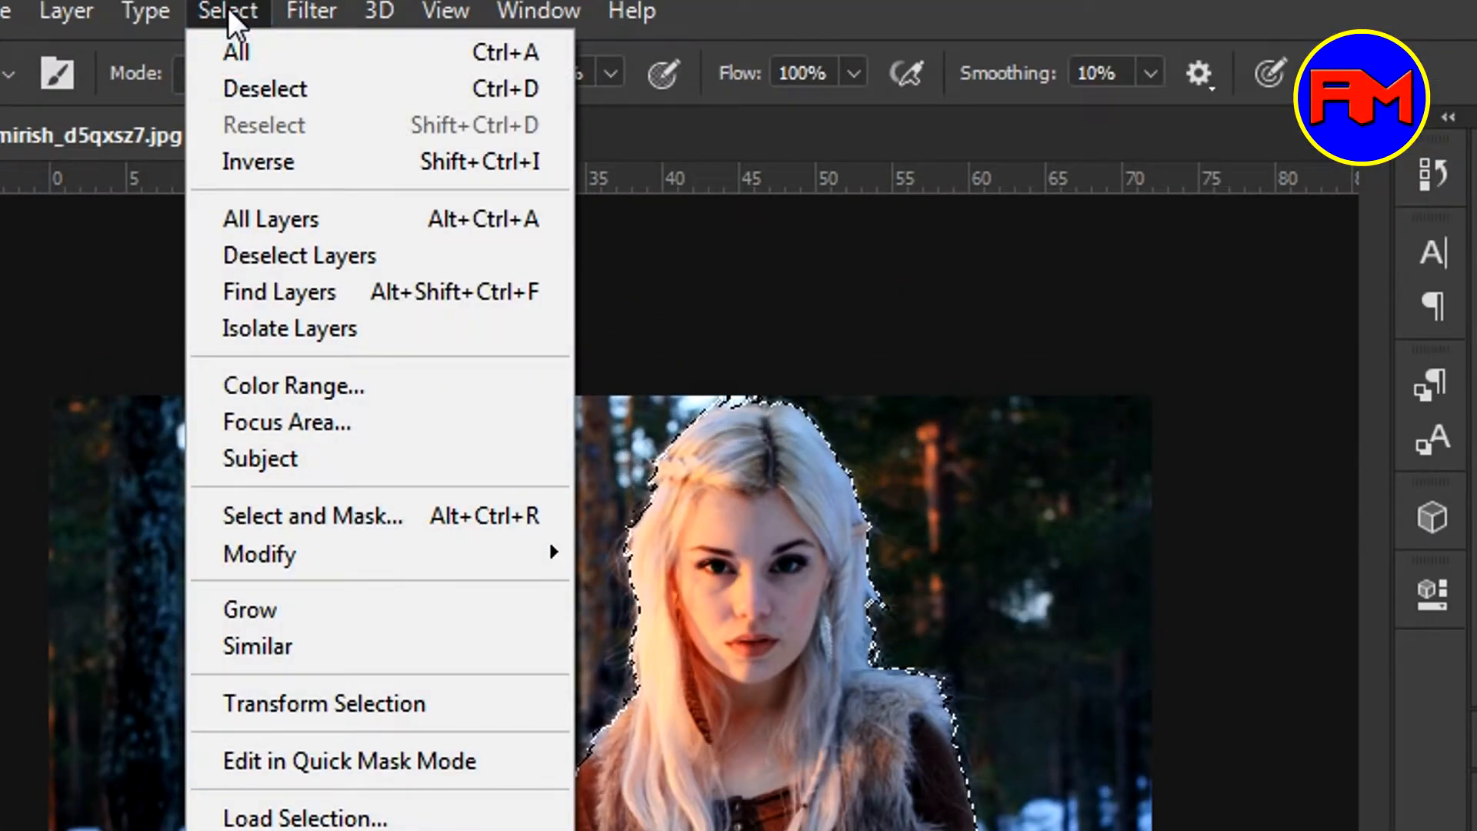
mouse_move(278, 565)
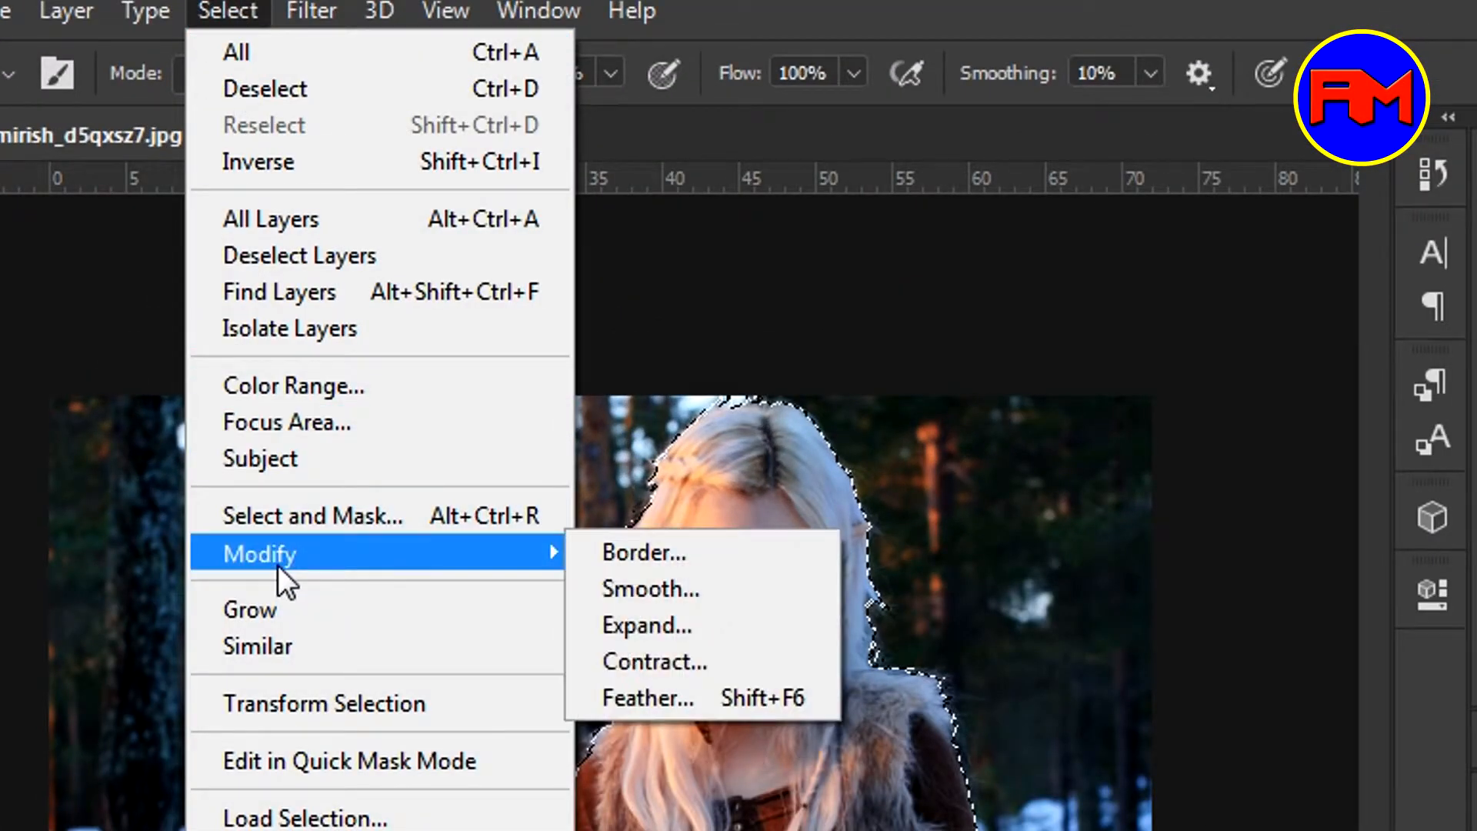
click(650, 626)
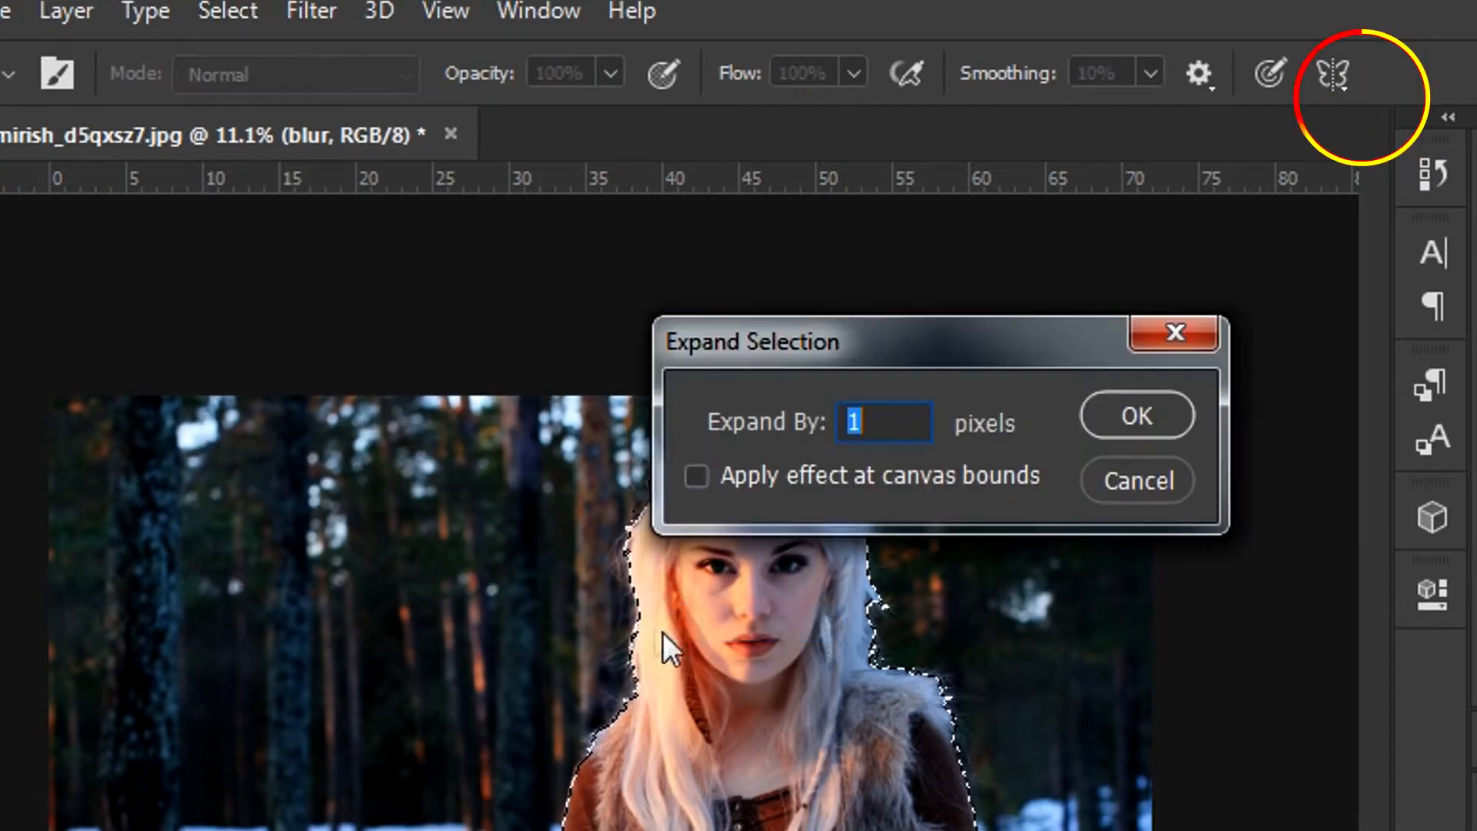
text(2)
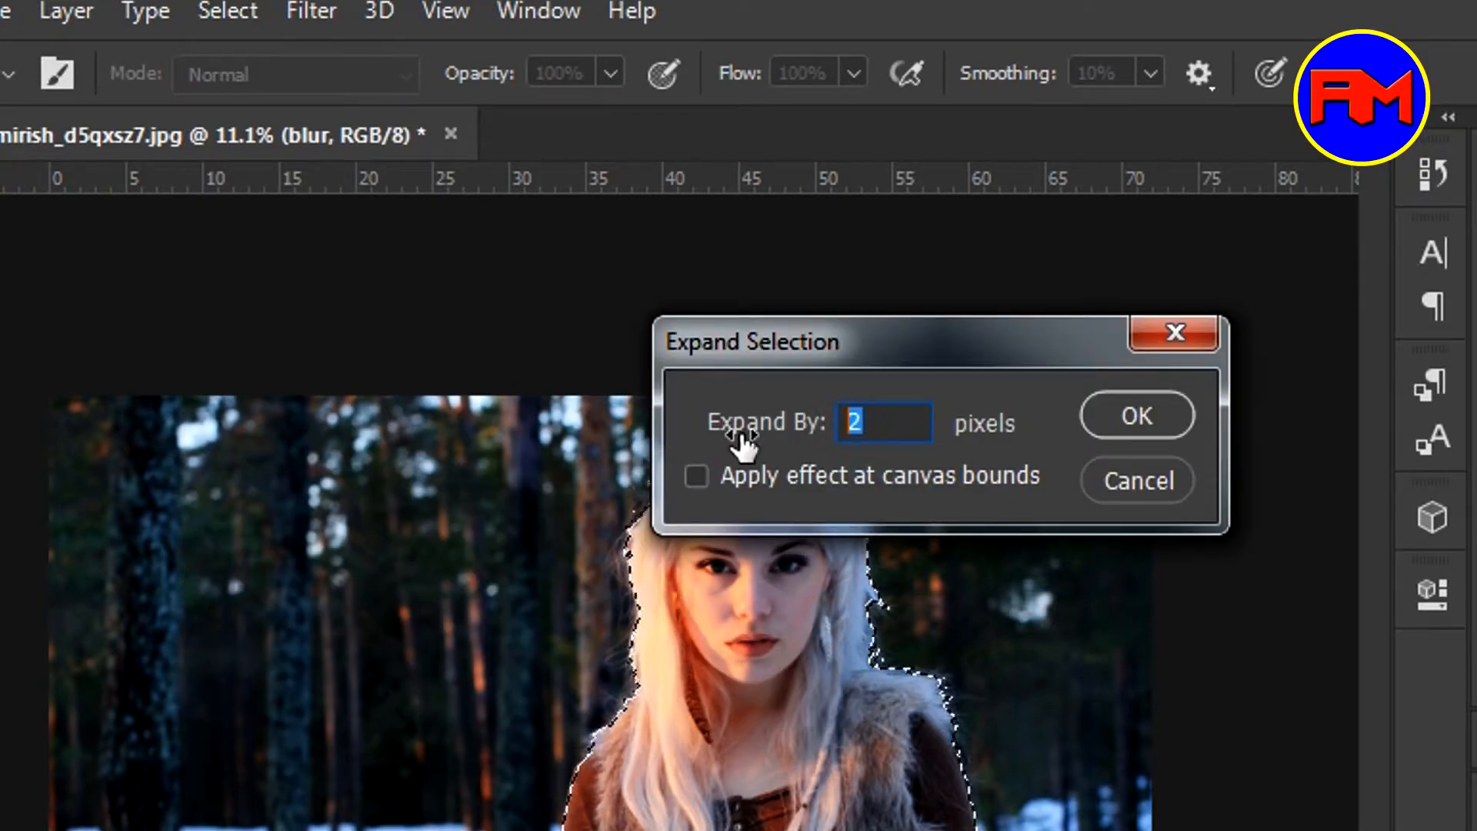
text(35)
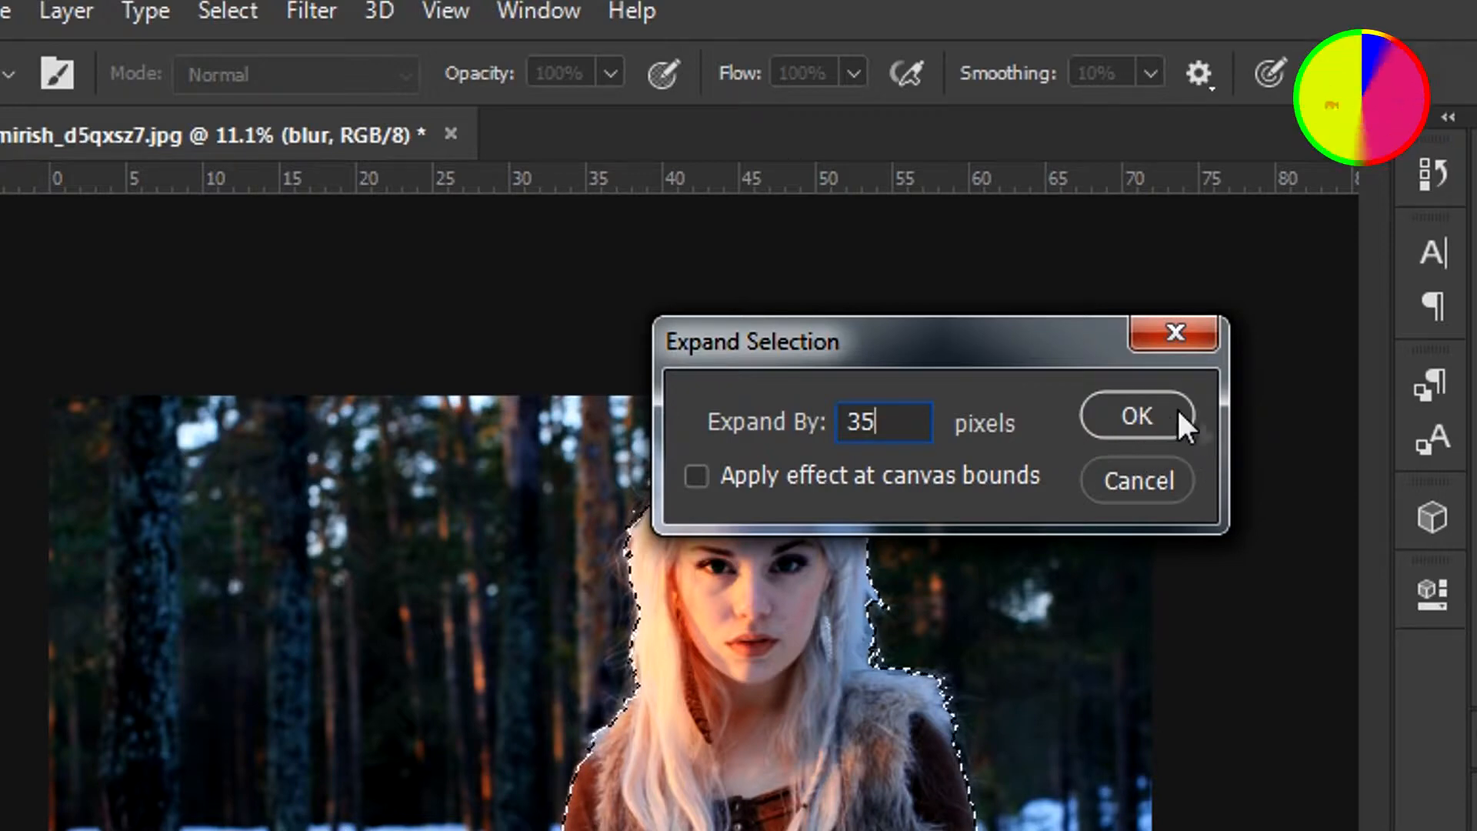
click(1141, 408)
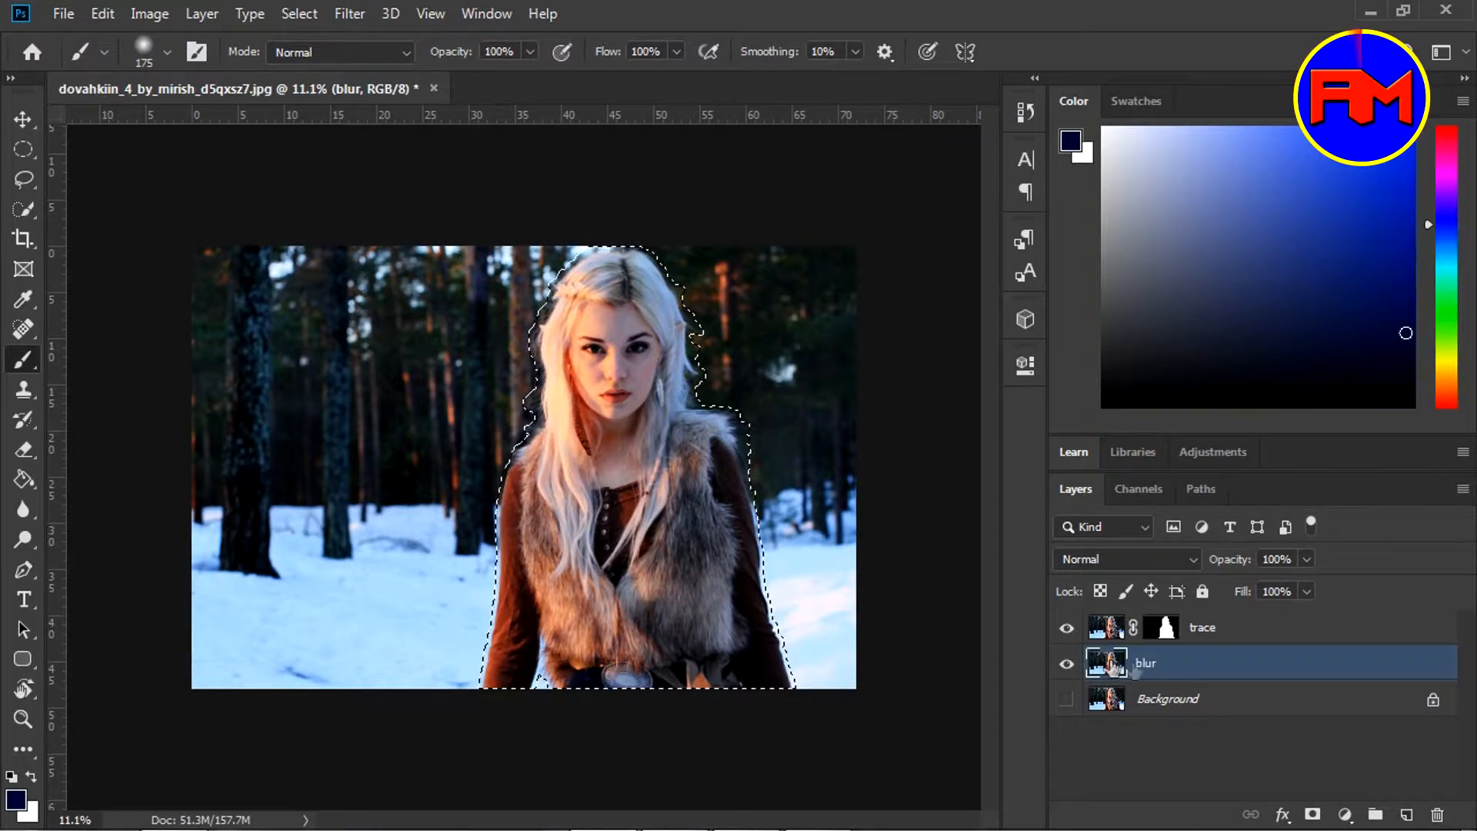
Content-Aware Fill the expanded selection on the blur layer, then hide the trace layer to check
key(v)
click(101, 13)
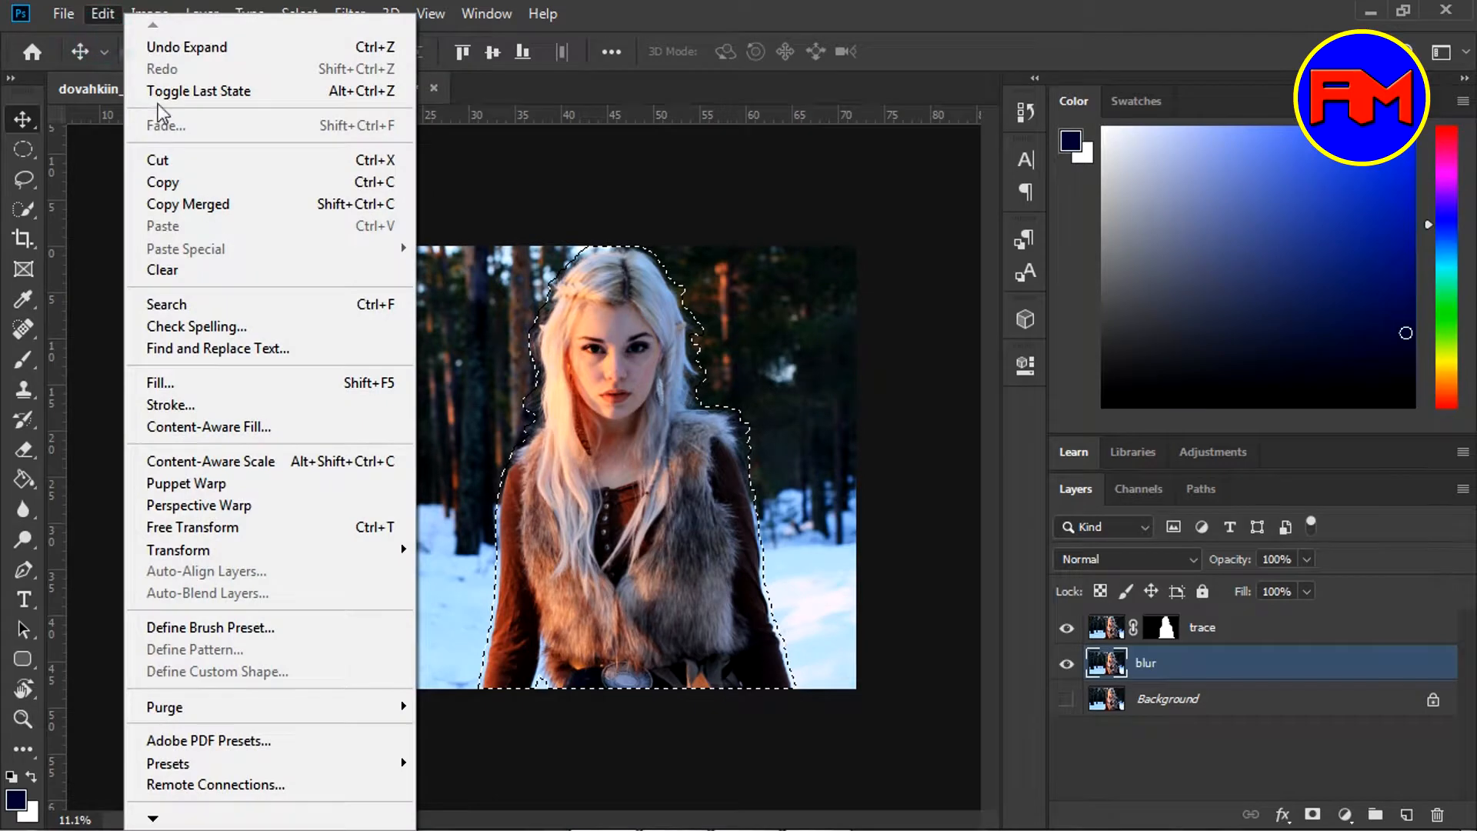
click(192, 380)
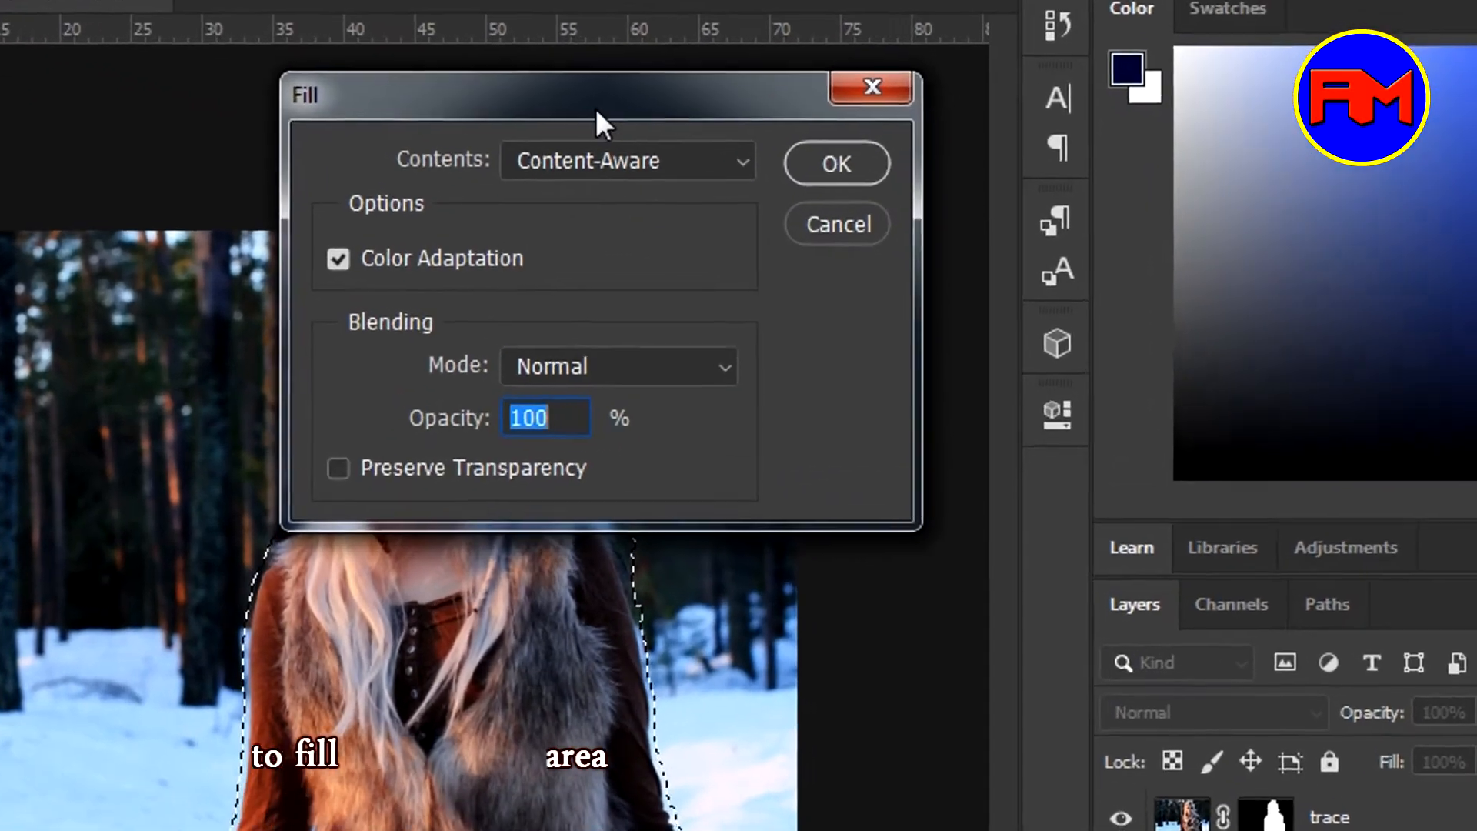
drag(645, 128, 1013, 137)
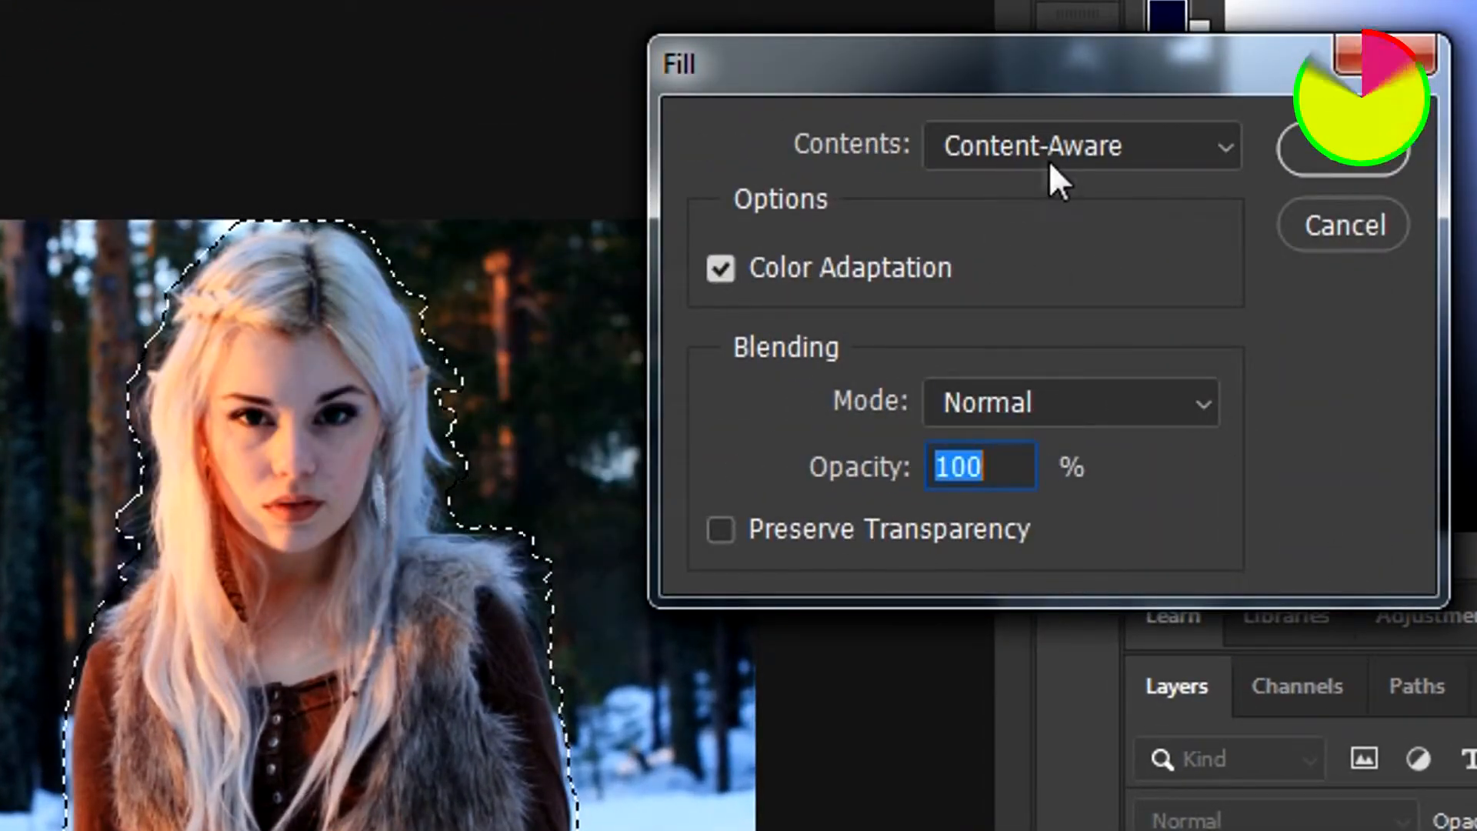
click(1223, 148)
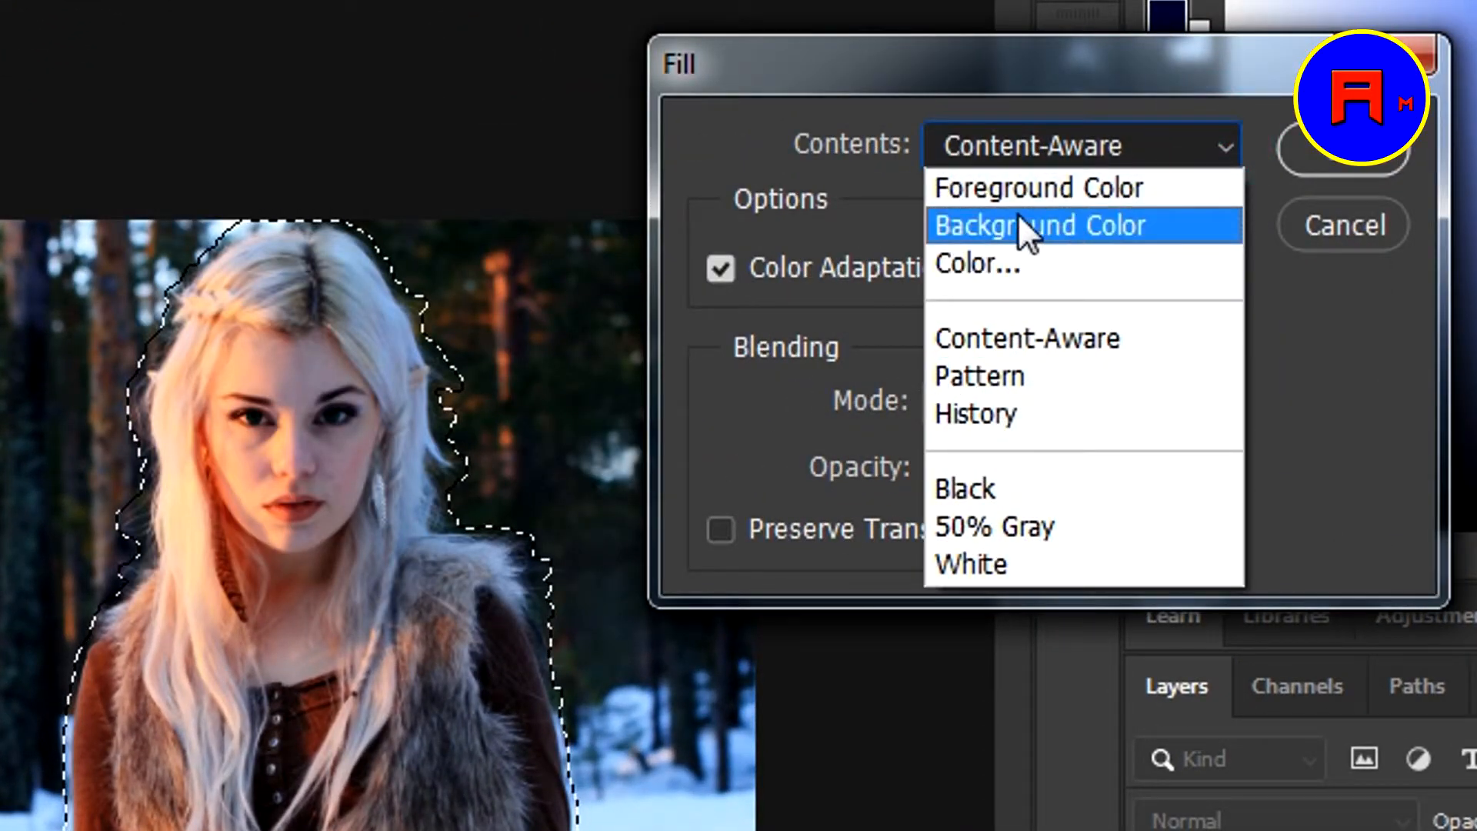
click(1037, 57)
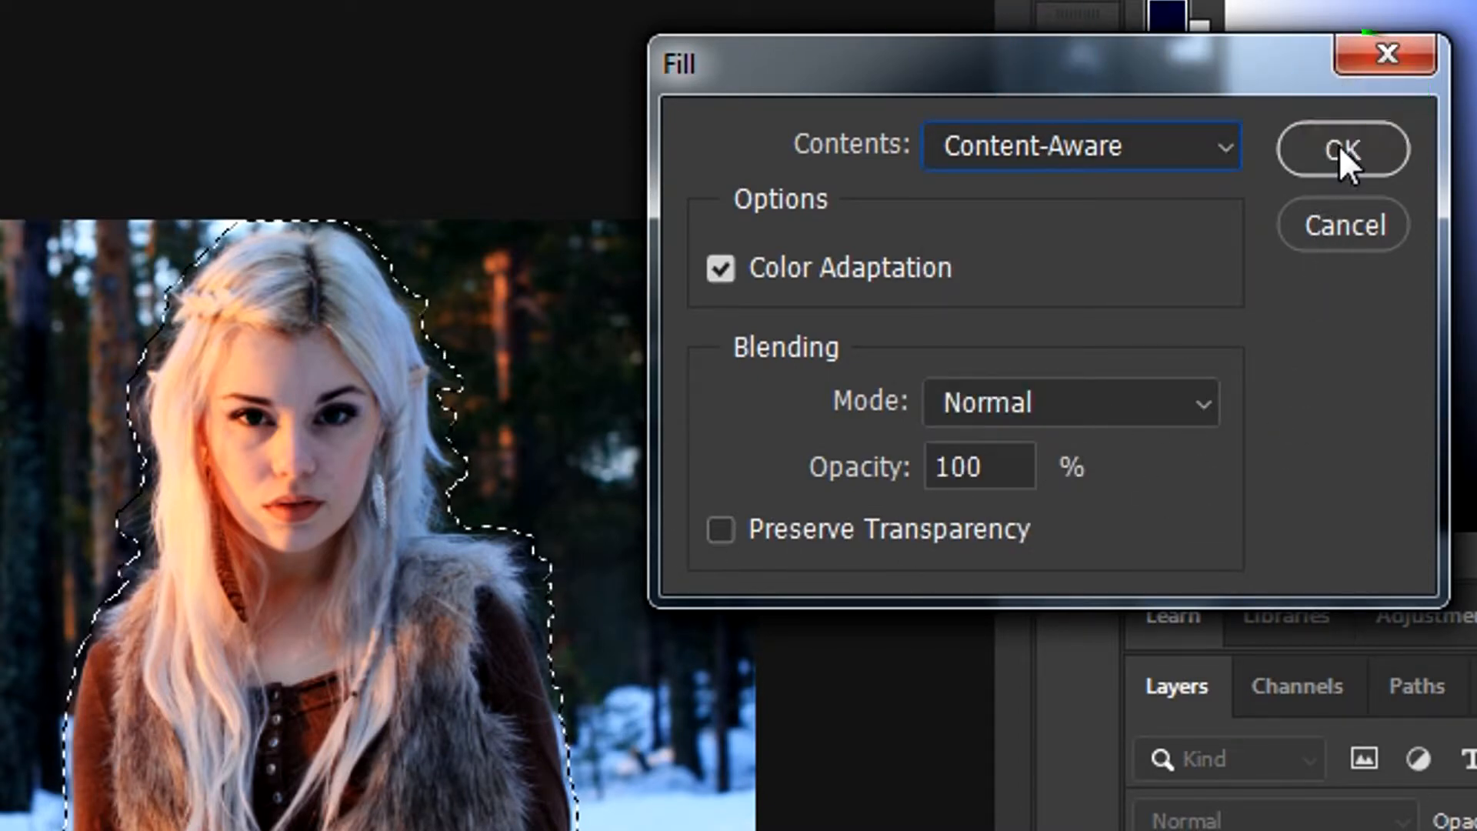
click(1344, 154)
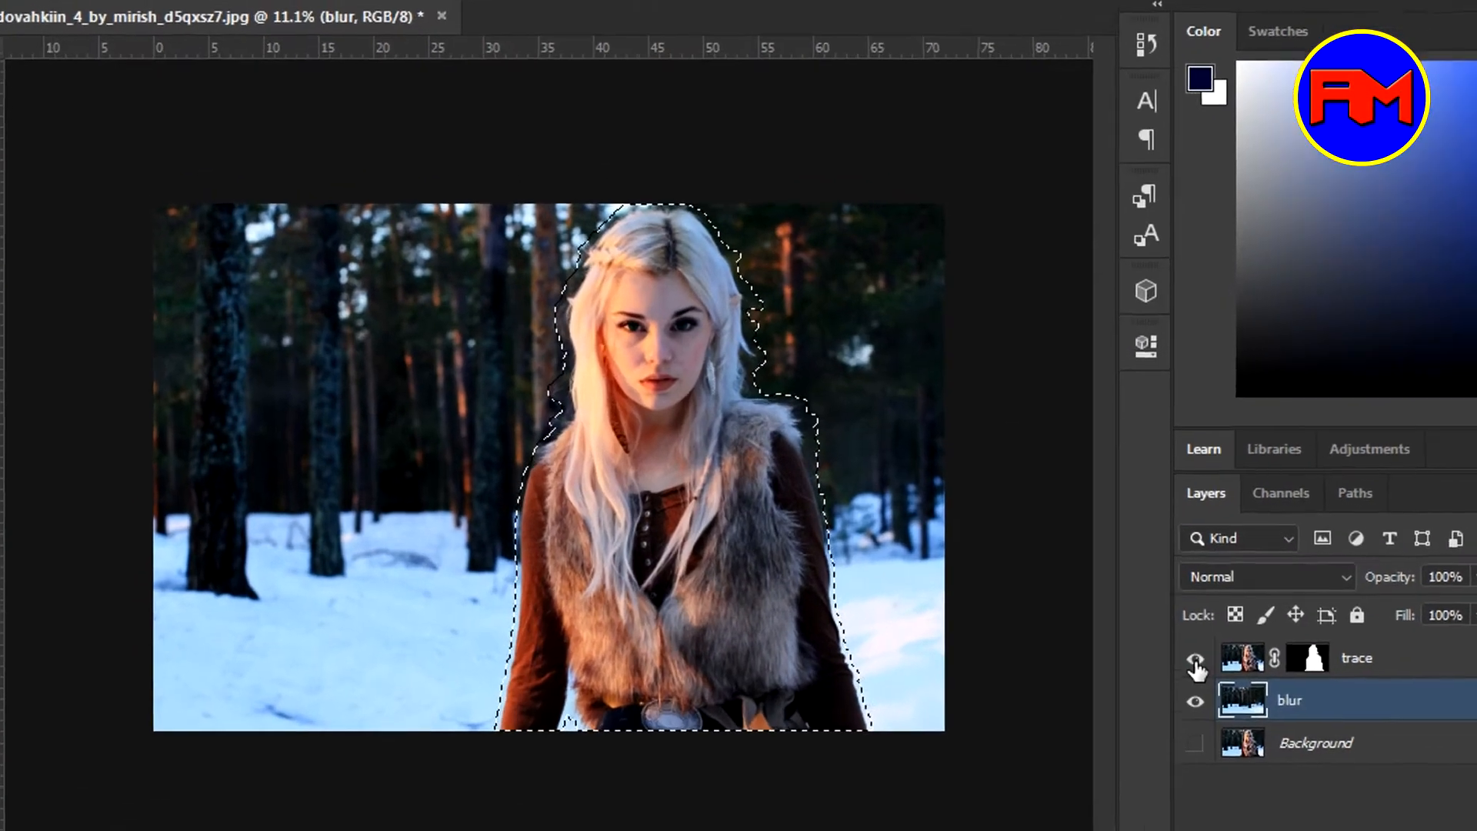
click(1194, 660)
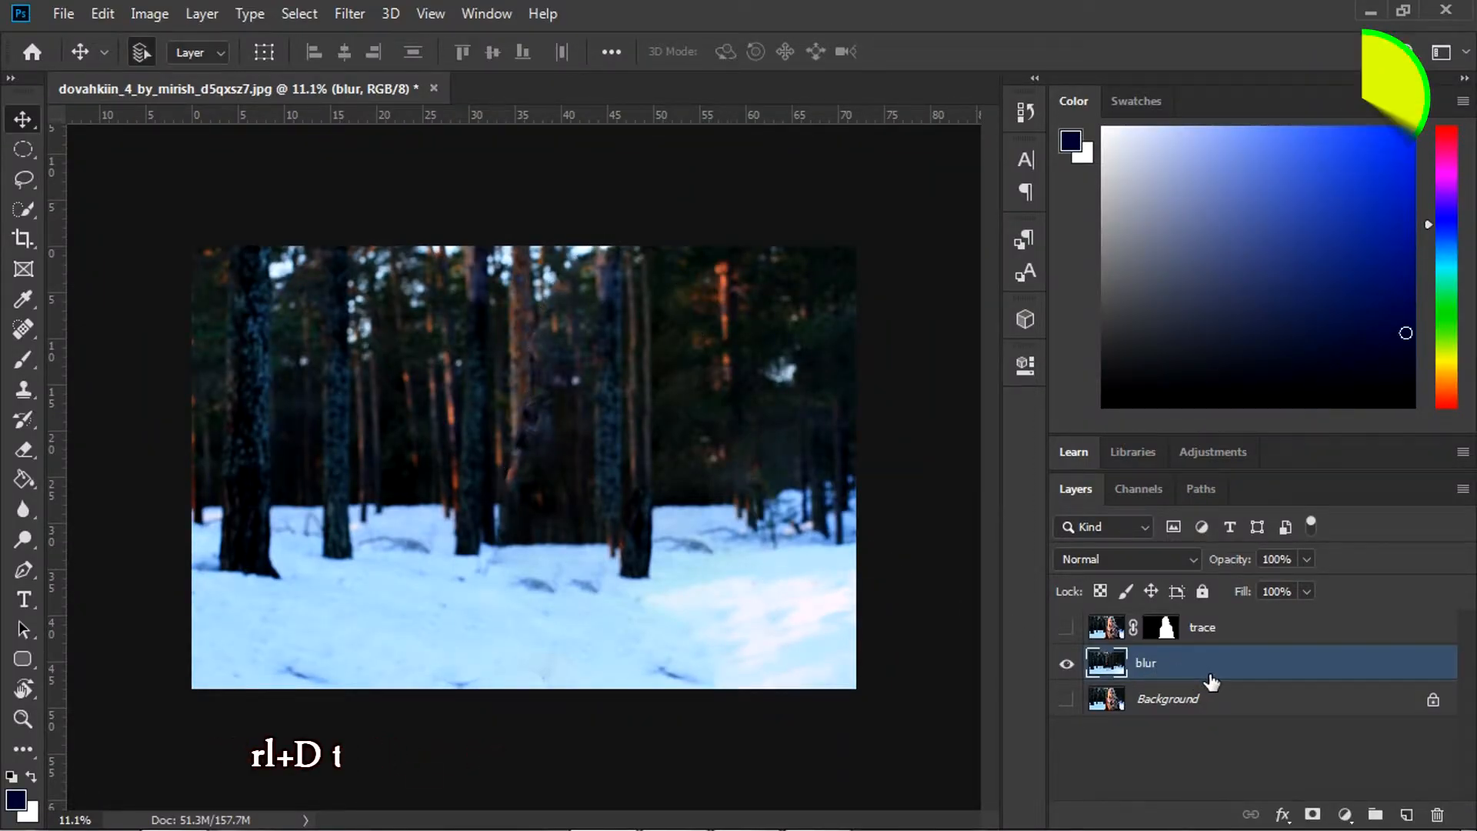
Apply a heavy Tilt-Shift blur to the blur layer with the focus band moved lower
click(350, 13)
mouse_move(413, 329)
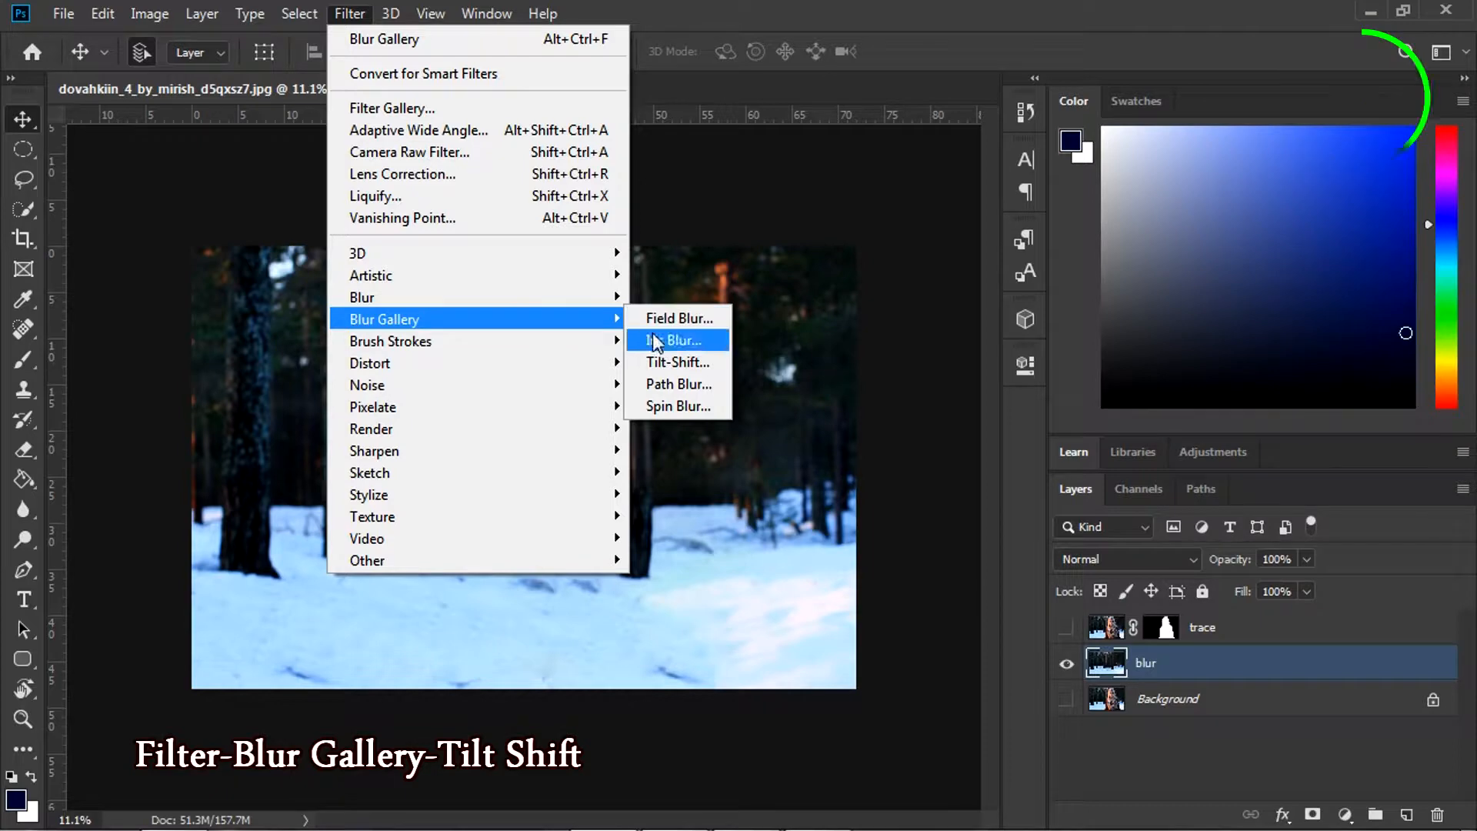
click(681, 360)
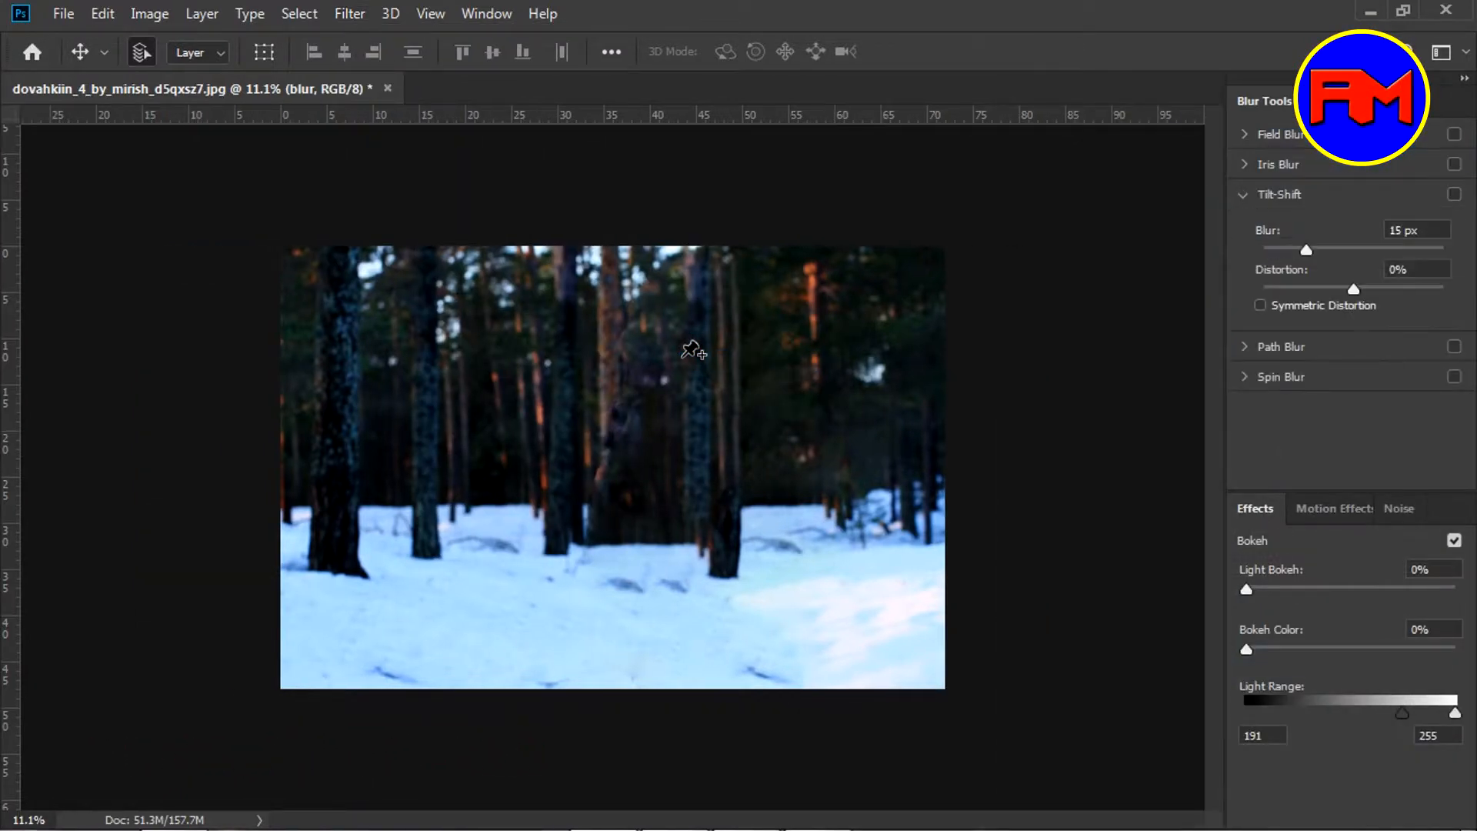
drag(596, 465, 640, 492)
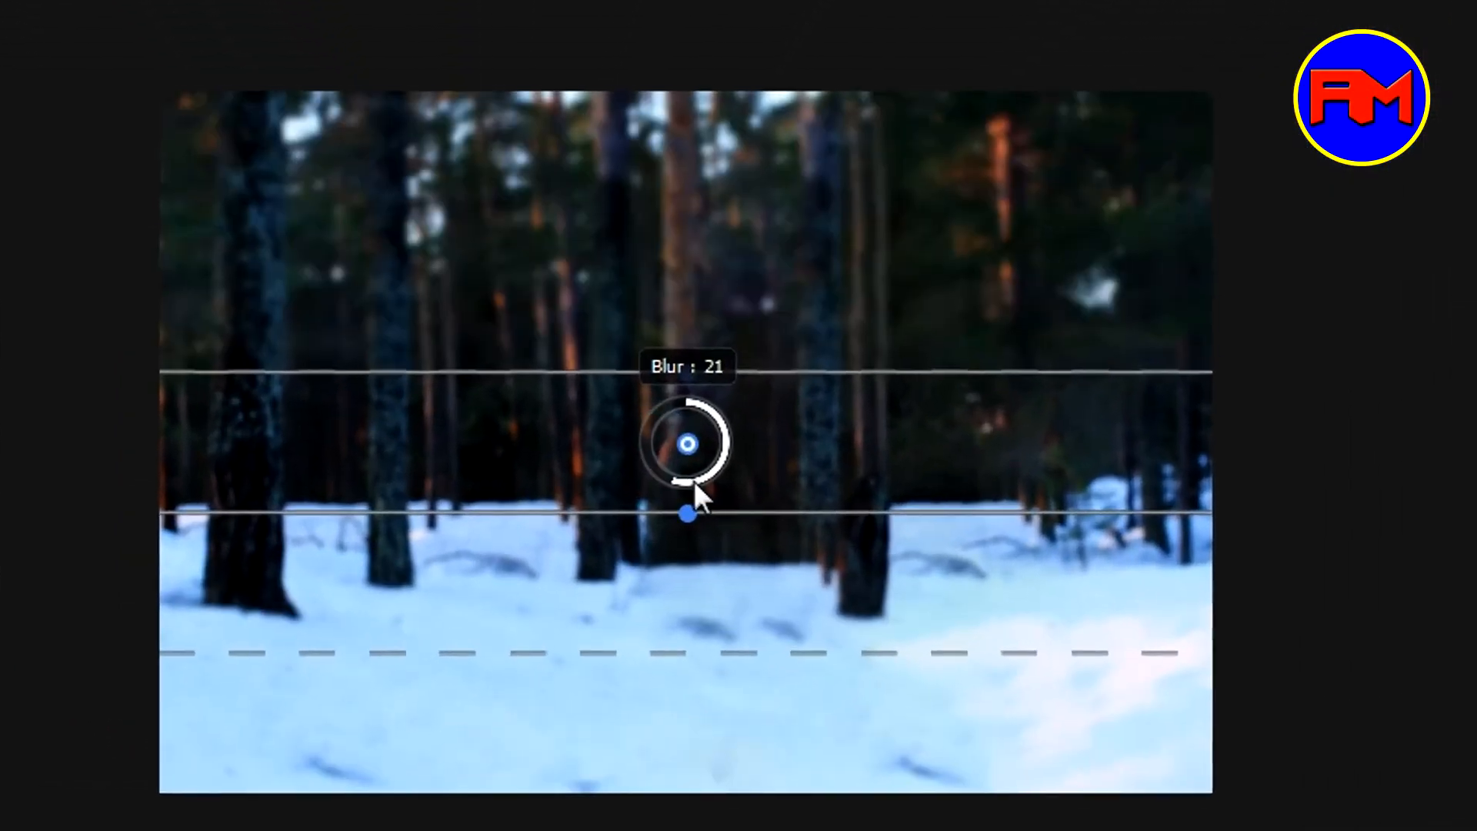
drag(736, 479, 678, 471)
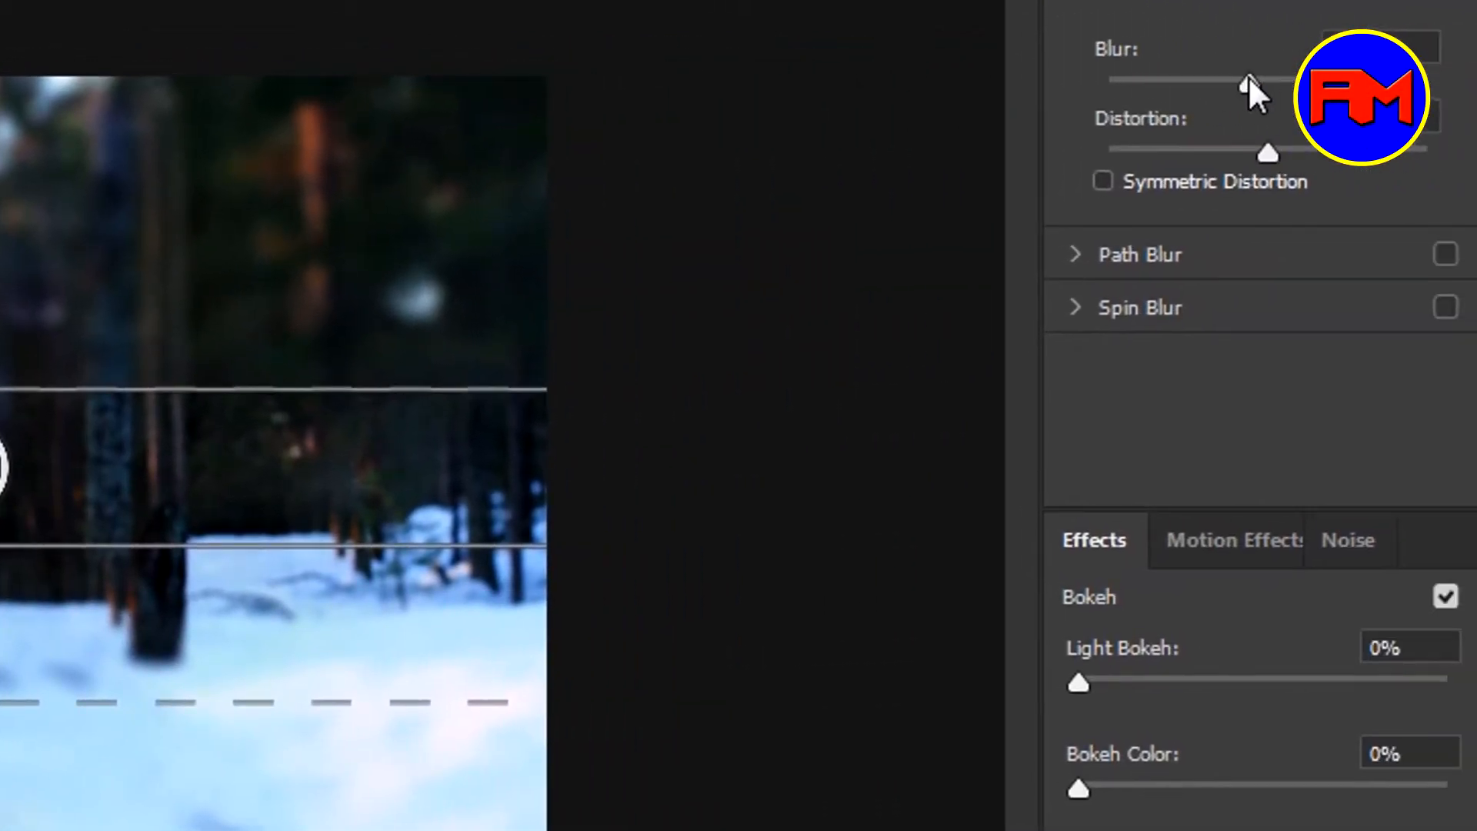
drag(1383, 73, 1273, 73)
drag(1137, 77, 1338, 79)
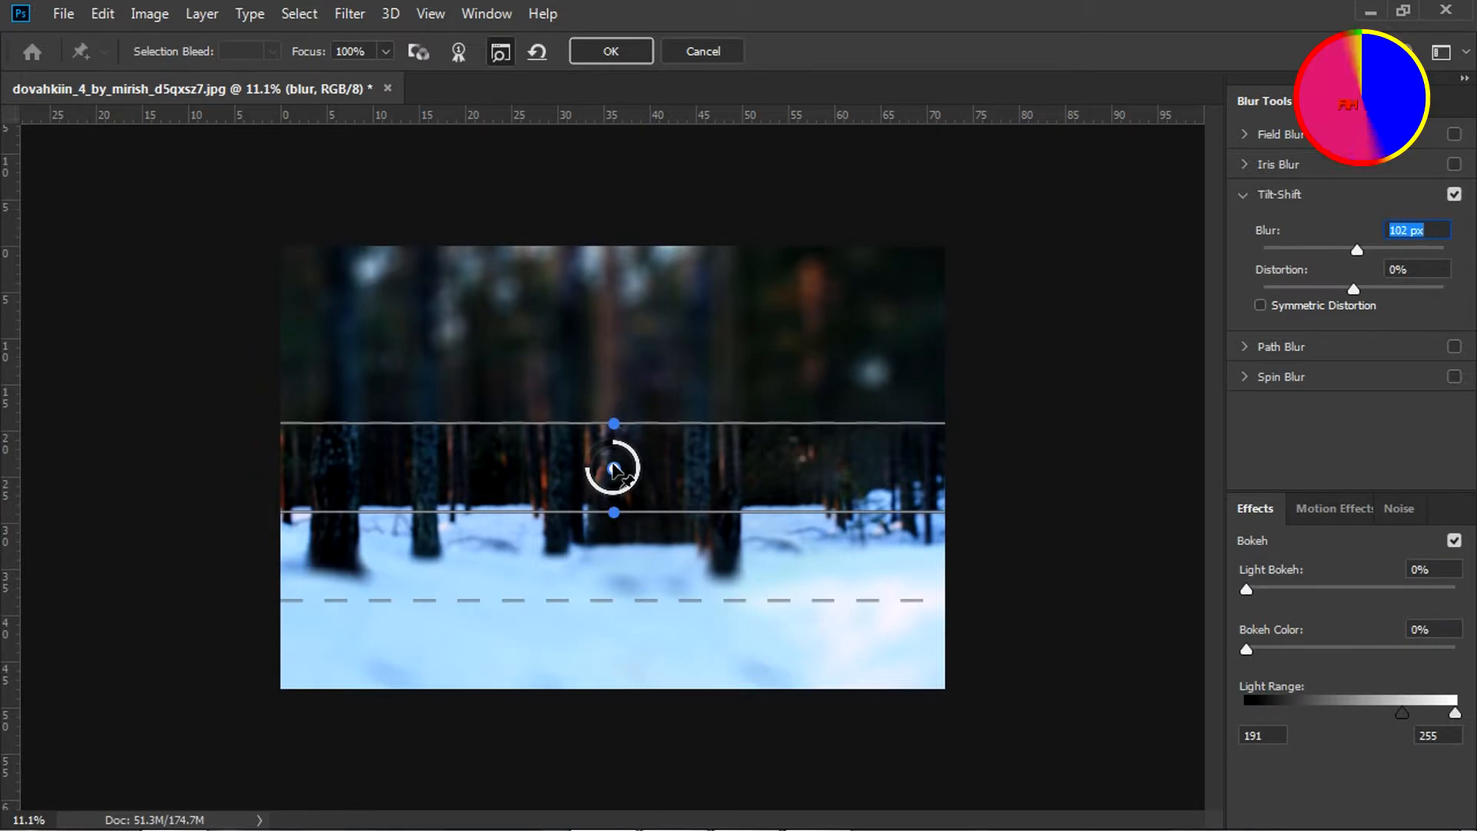
drag(613, 465, 630, 592)
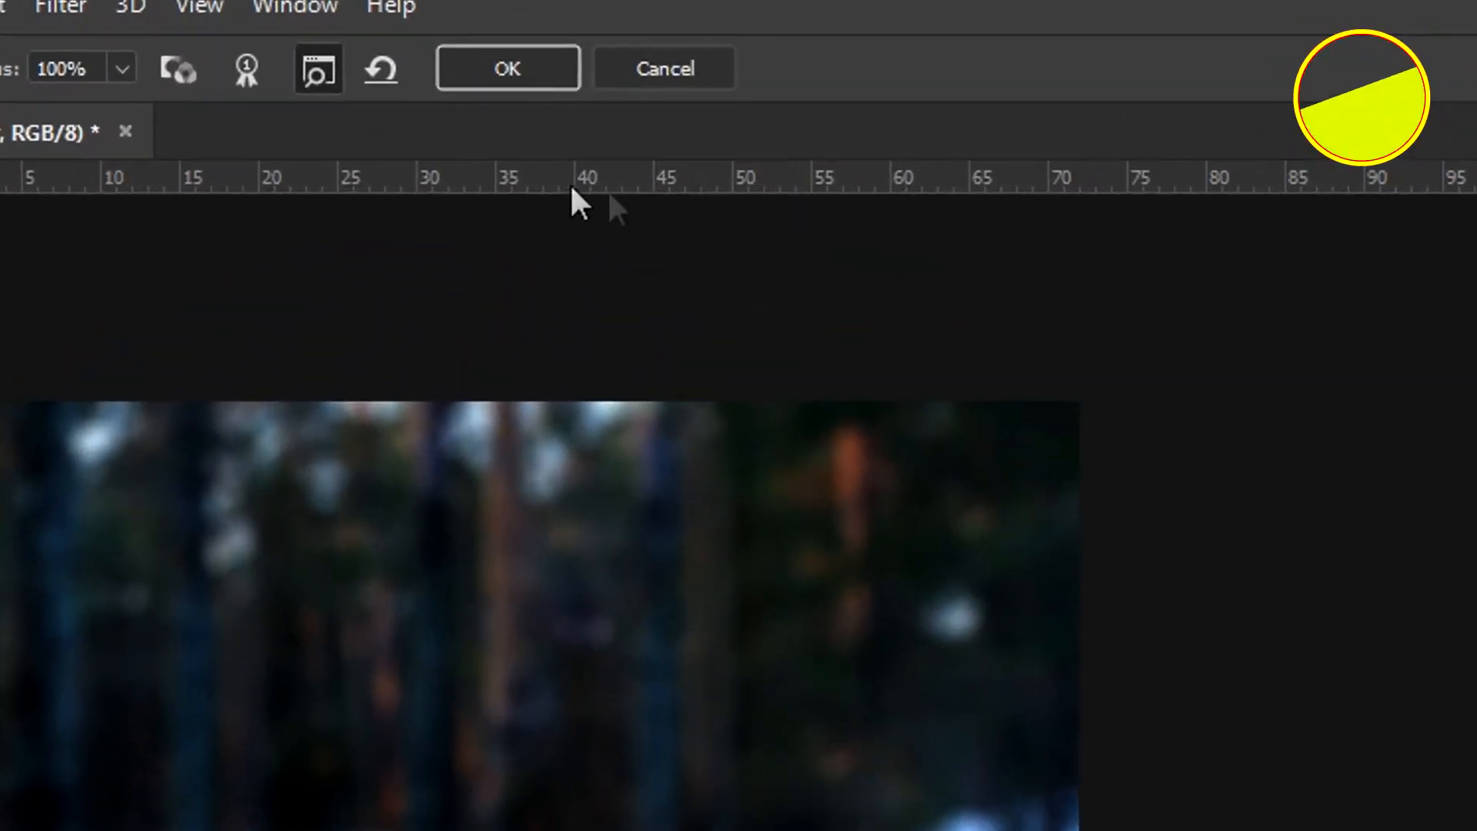
click(489, 67)
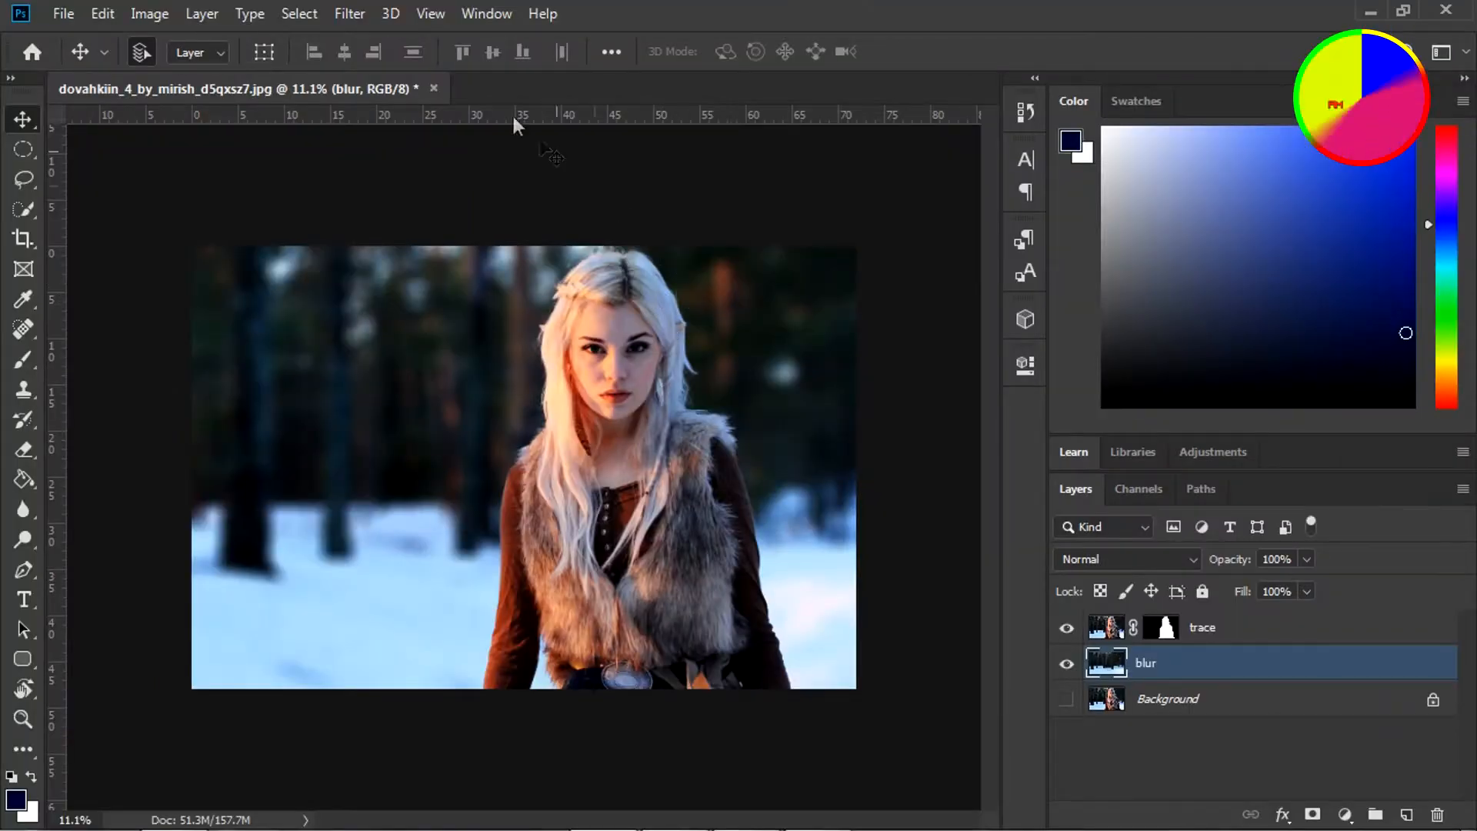
Add Camera Raw Filter grain (Amount 42, Size 28, Roughness 50) to the blurred forest layer
click(365, 10)
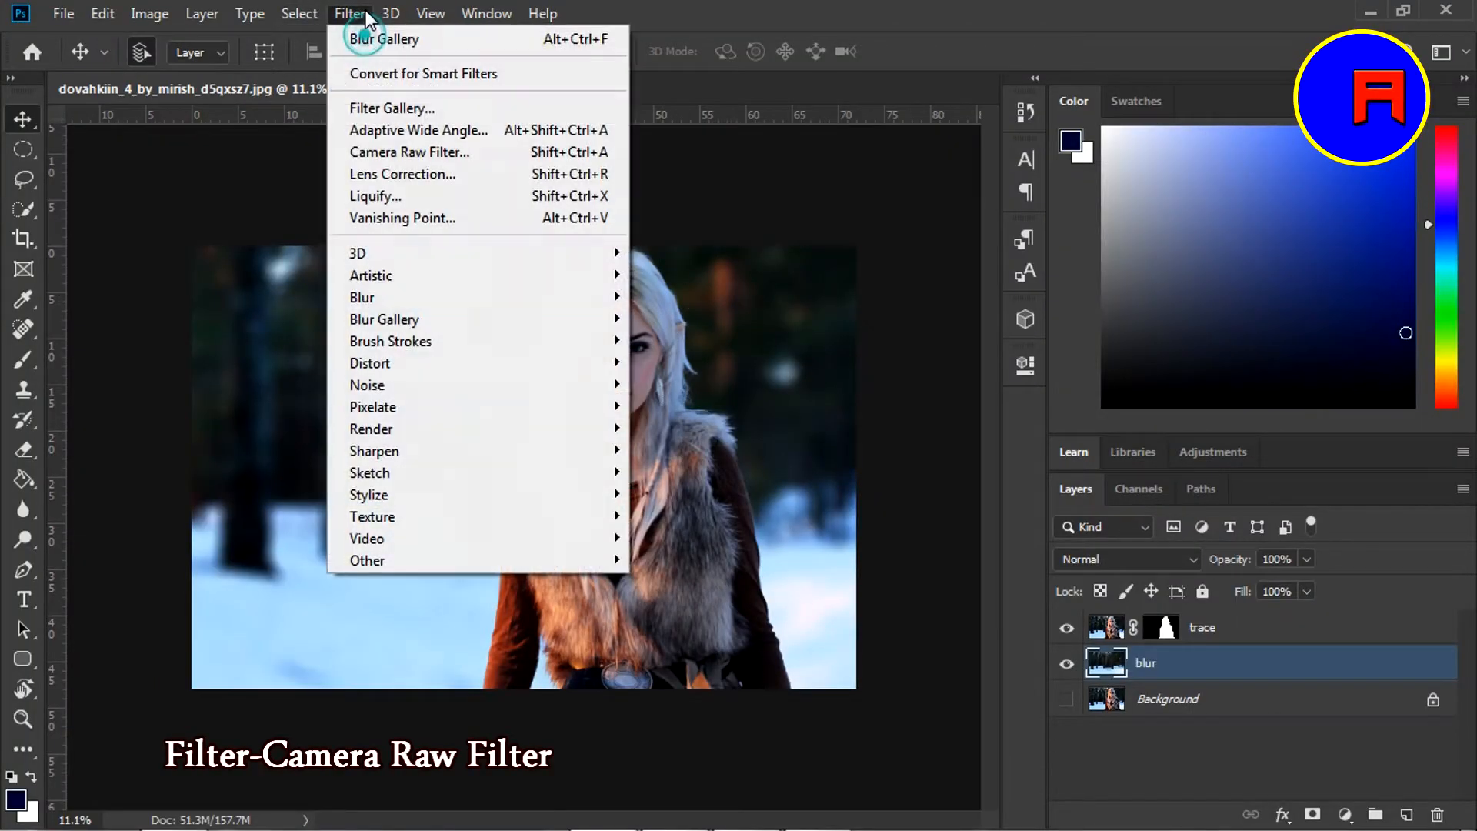
click(382, 151)
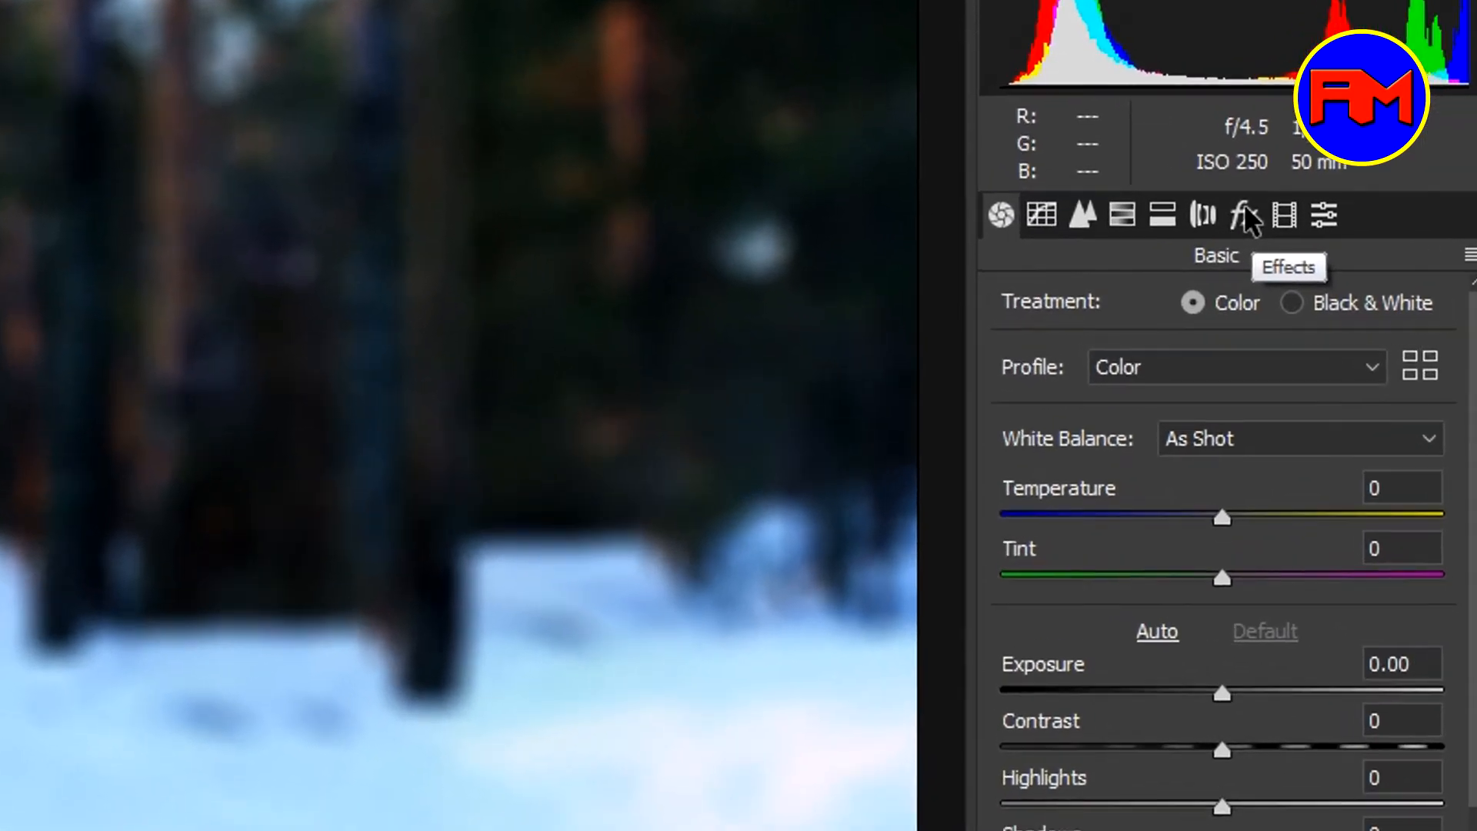
click(1201, 242)
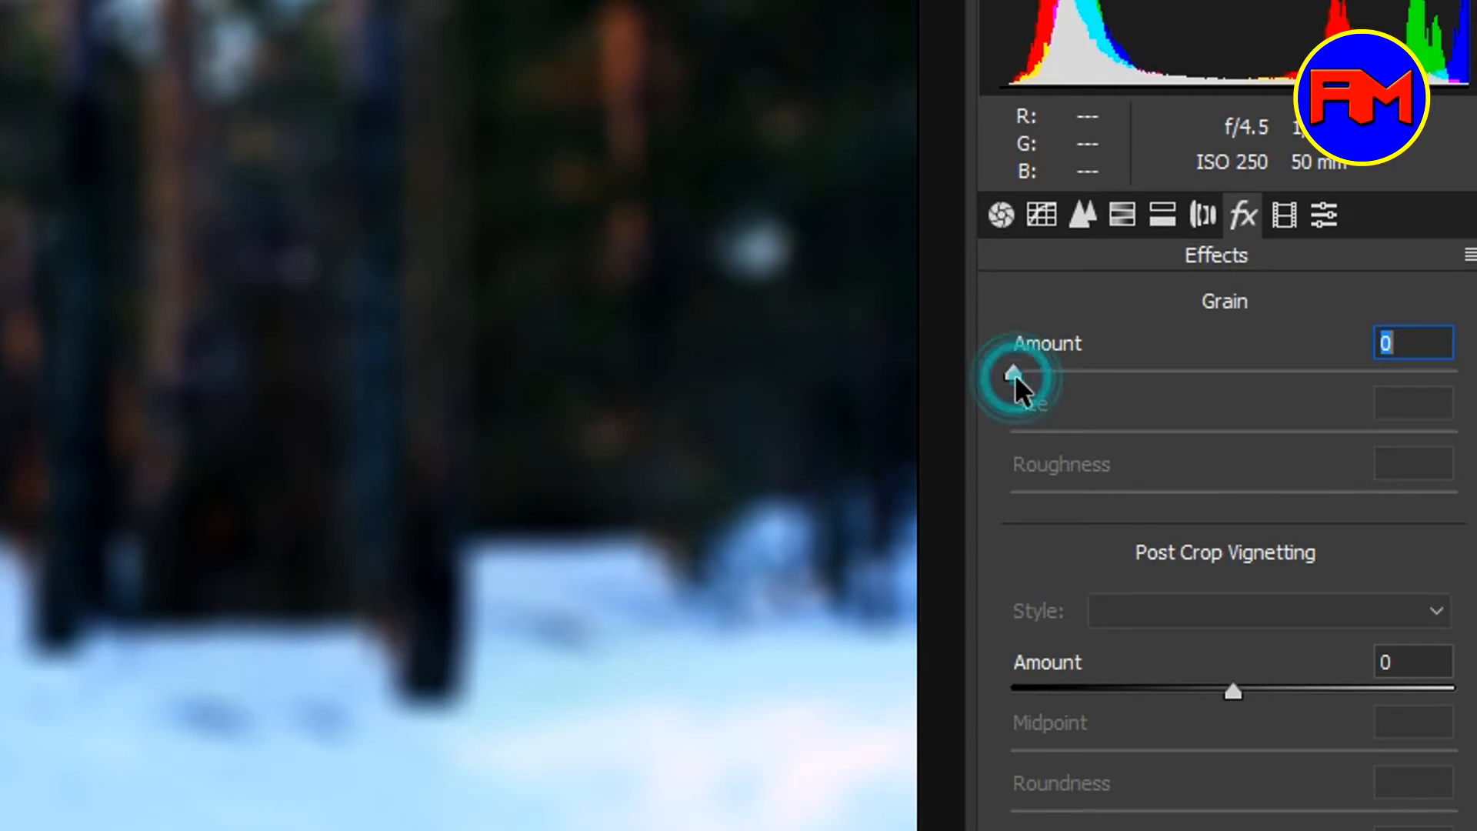
drag(1013, 374, 1023, 376)
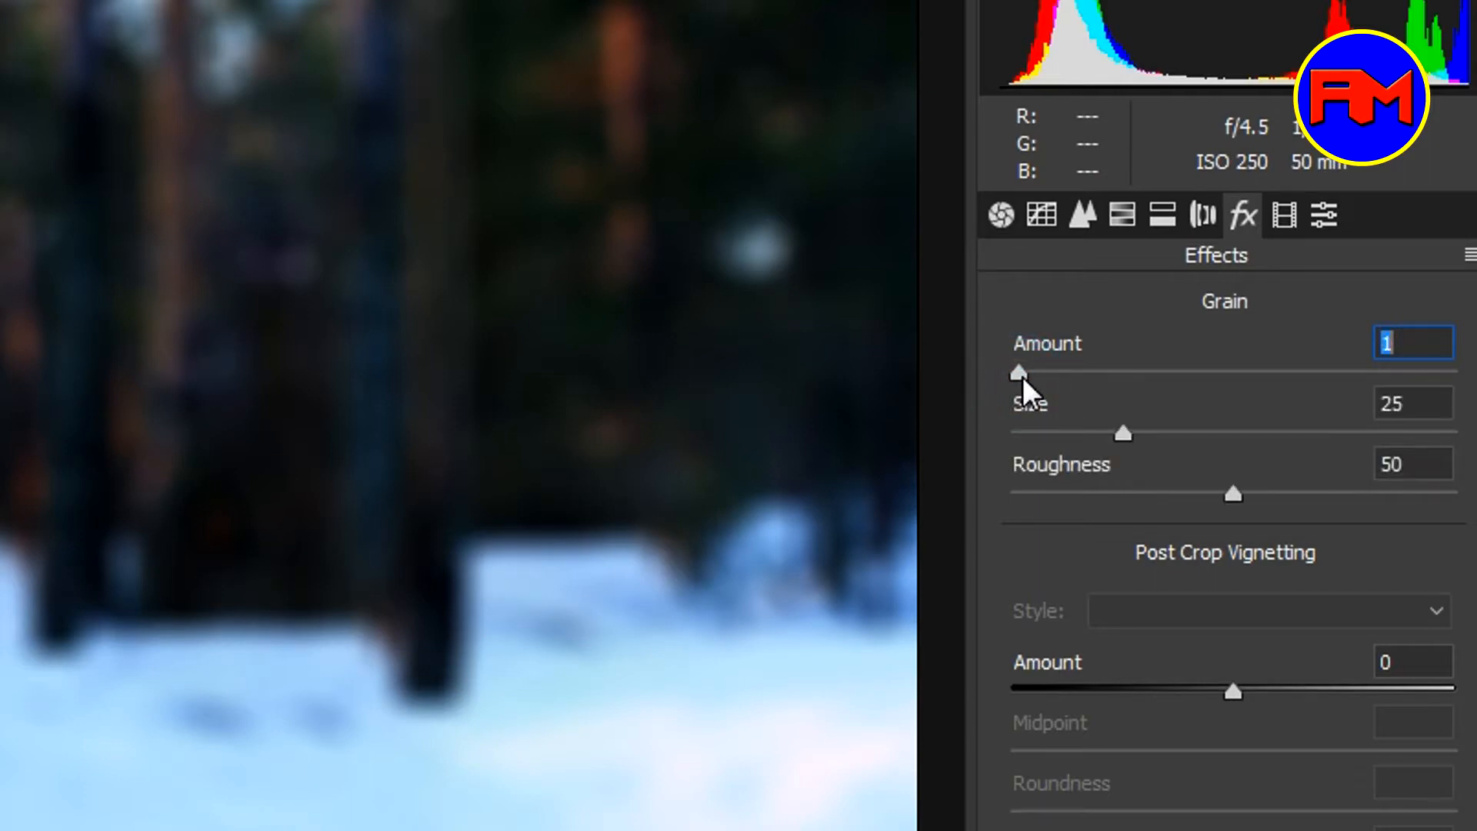
drag(1022, 376, 1079, 383)
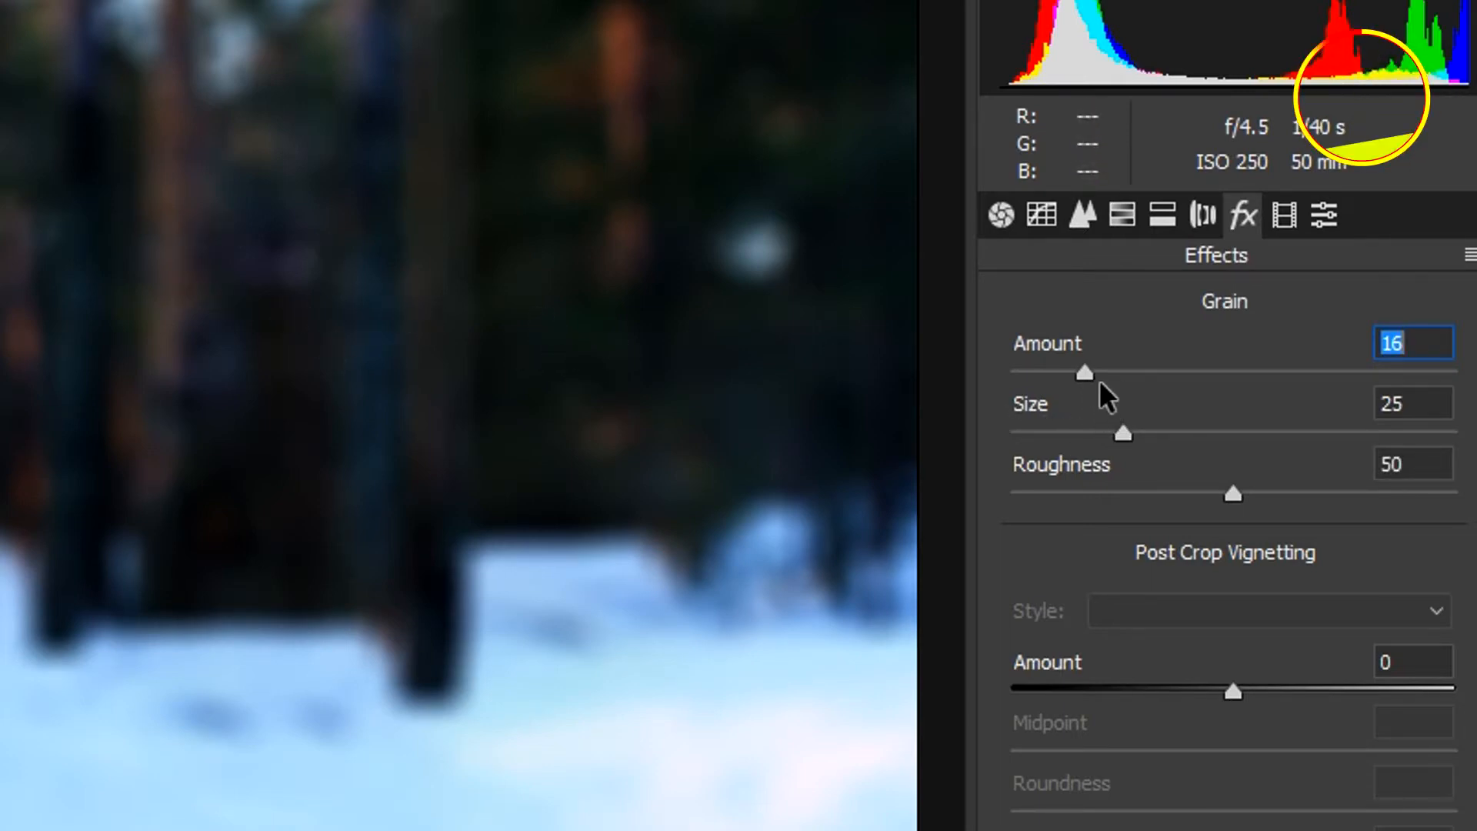
drag(1099, 380, 1317, 377)
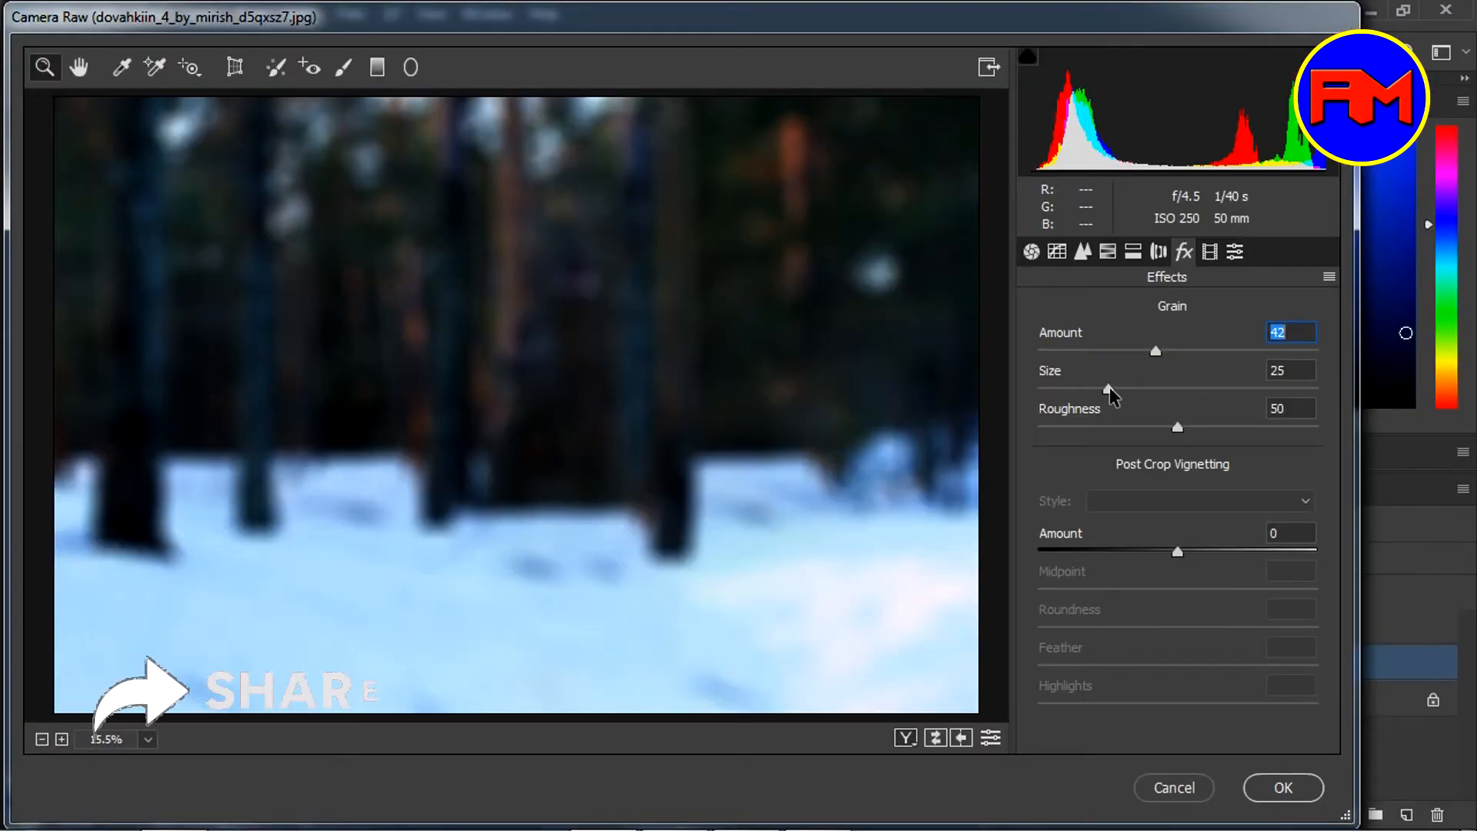
mouse_move(1108, 389)
mouse_down()
mouse_move(1215, 407)
mouse_move(1117, 413)
mouse_up()
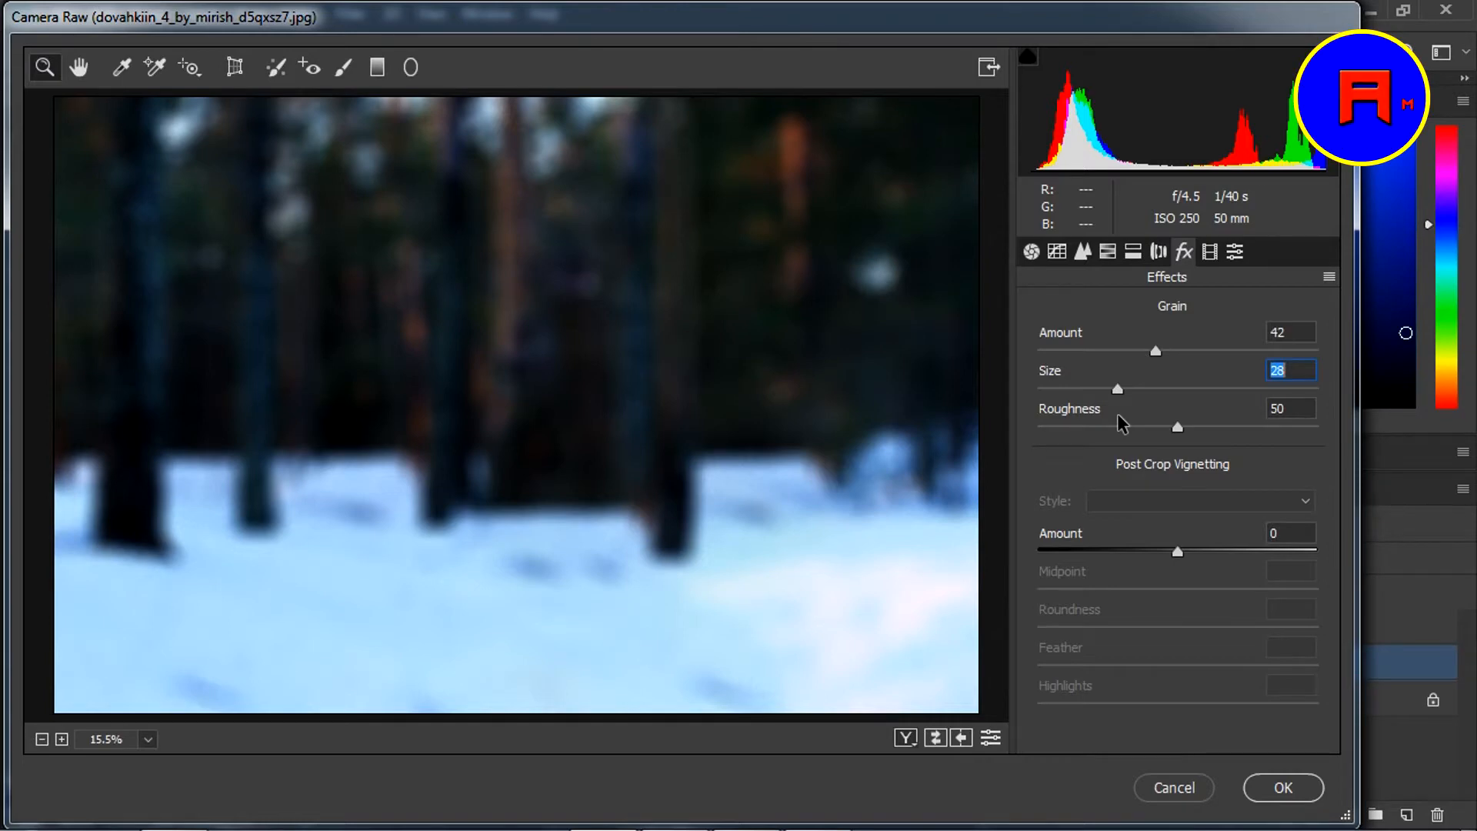
click(1273, 788)
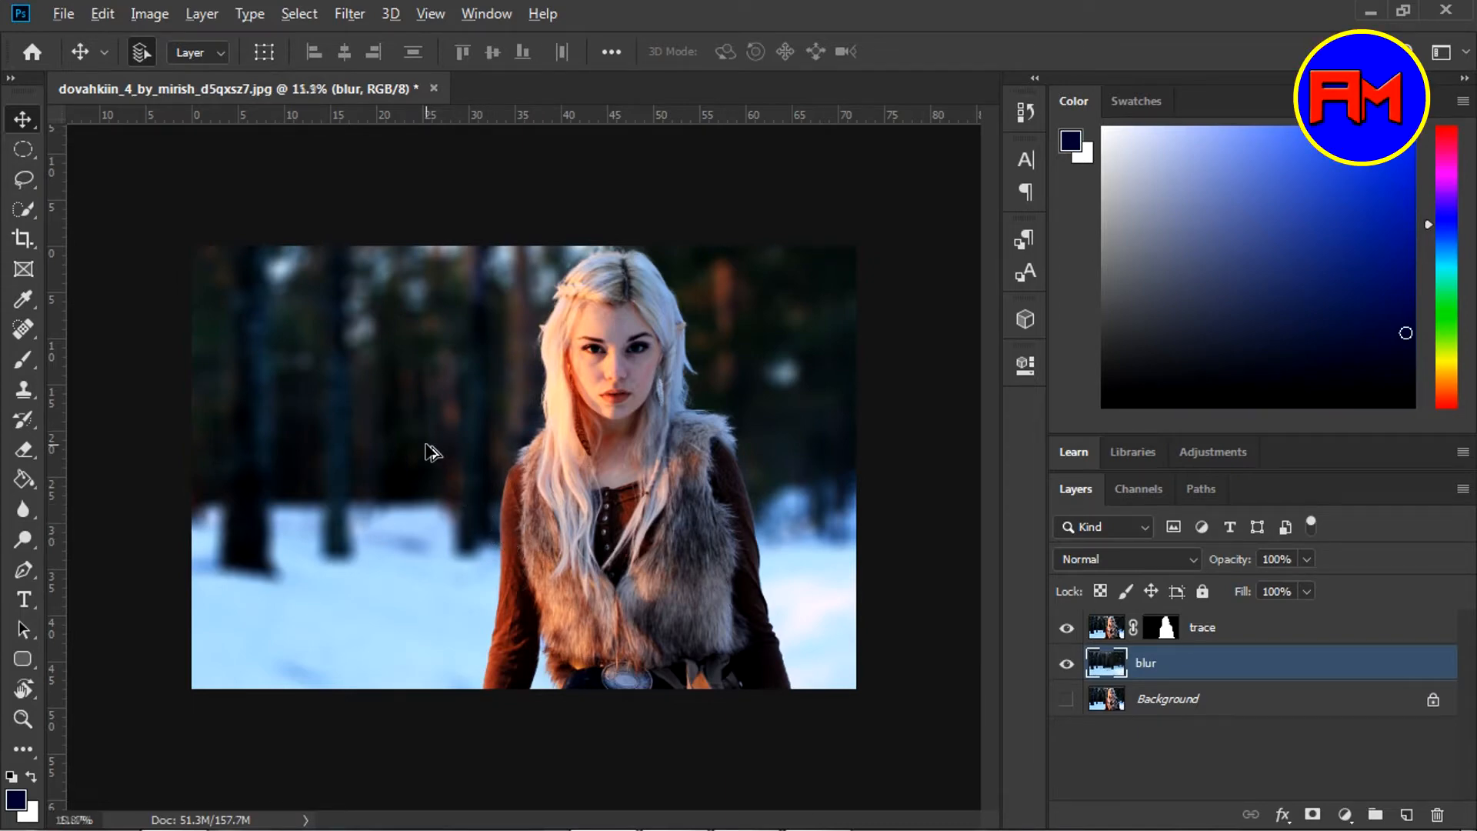
scroll(427, 450, up, 3)
scroll(432, 452, up, 3)
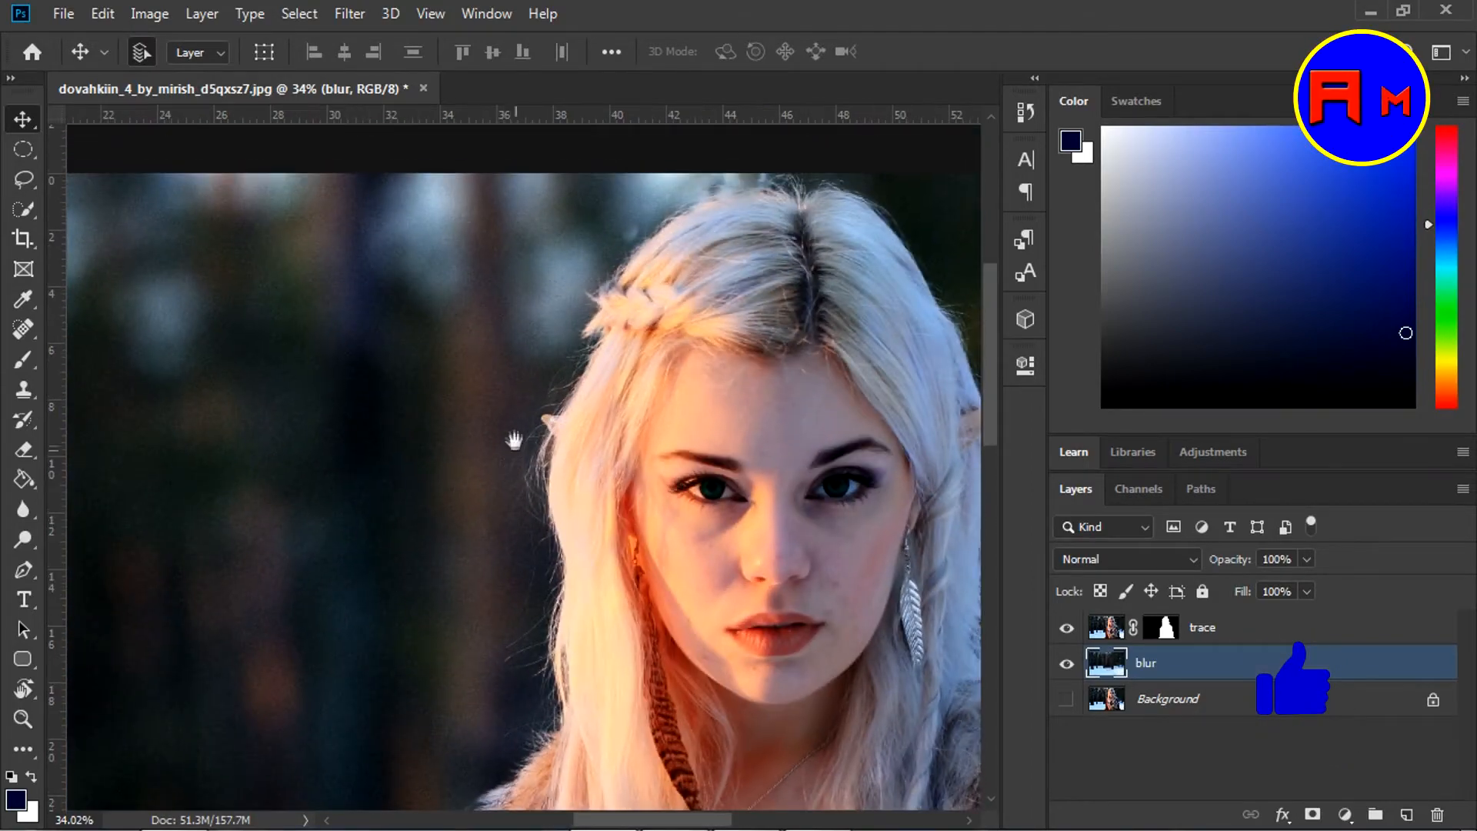
scroll(464, 478, down, 3)
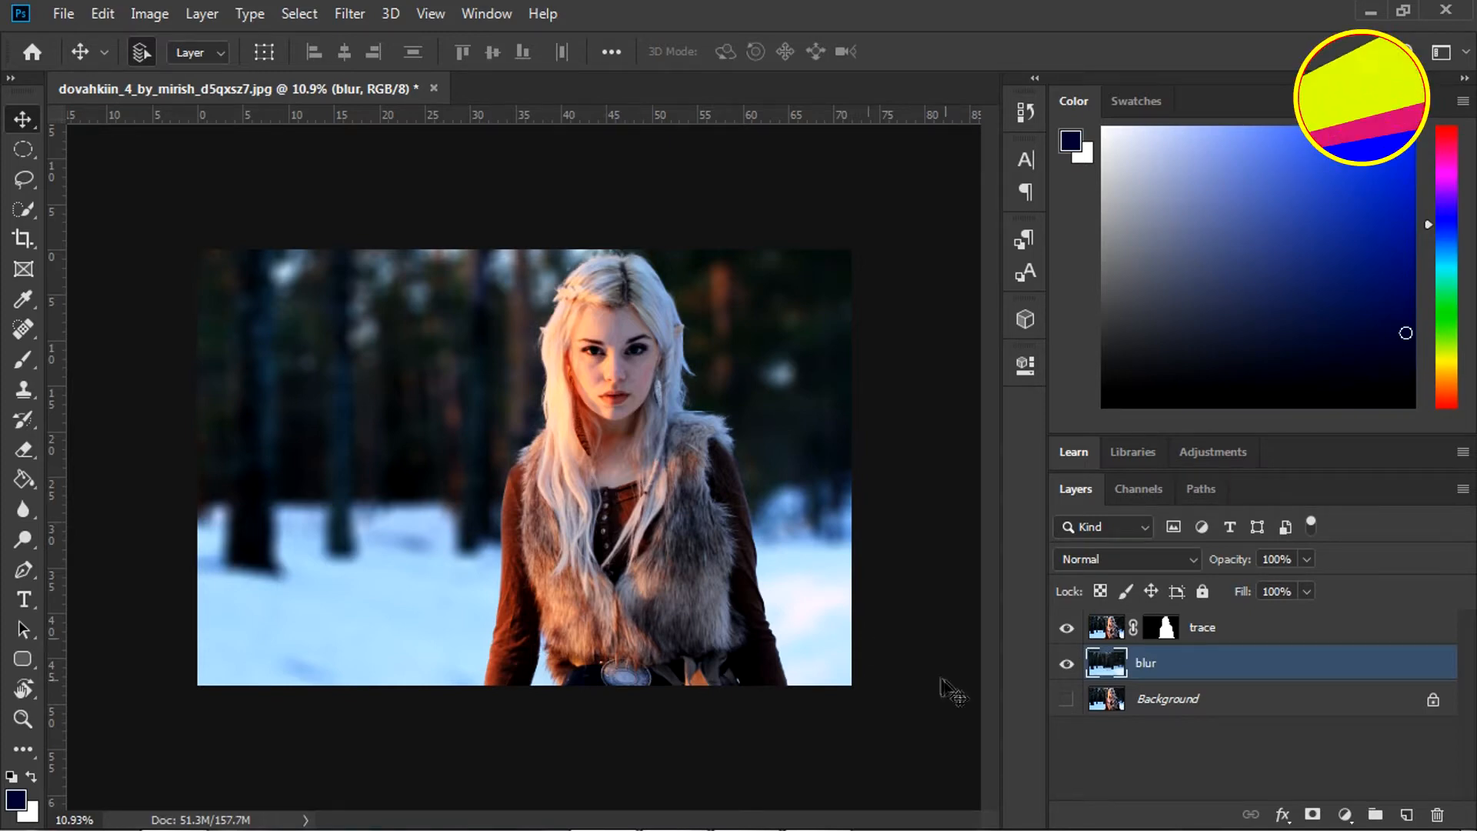
Duplicate the blur and Background layers and hide the original Background
click(1066, 663)
click(1065, 628)
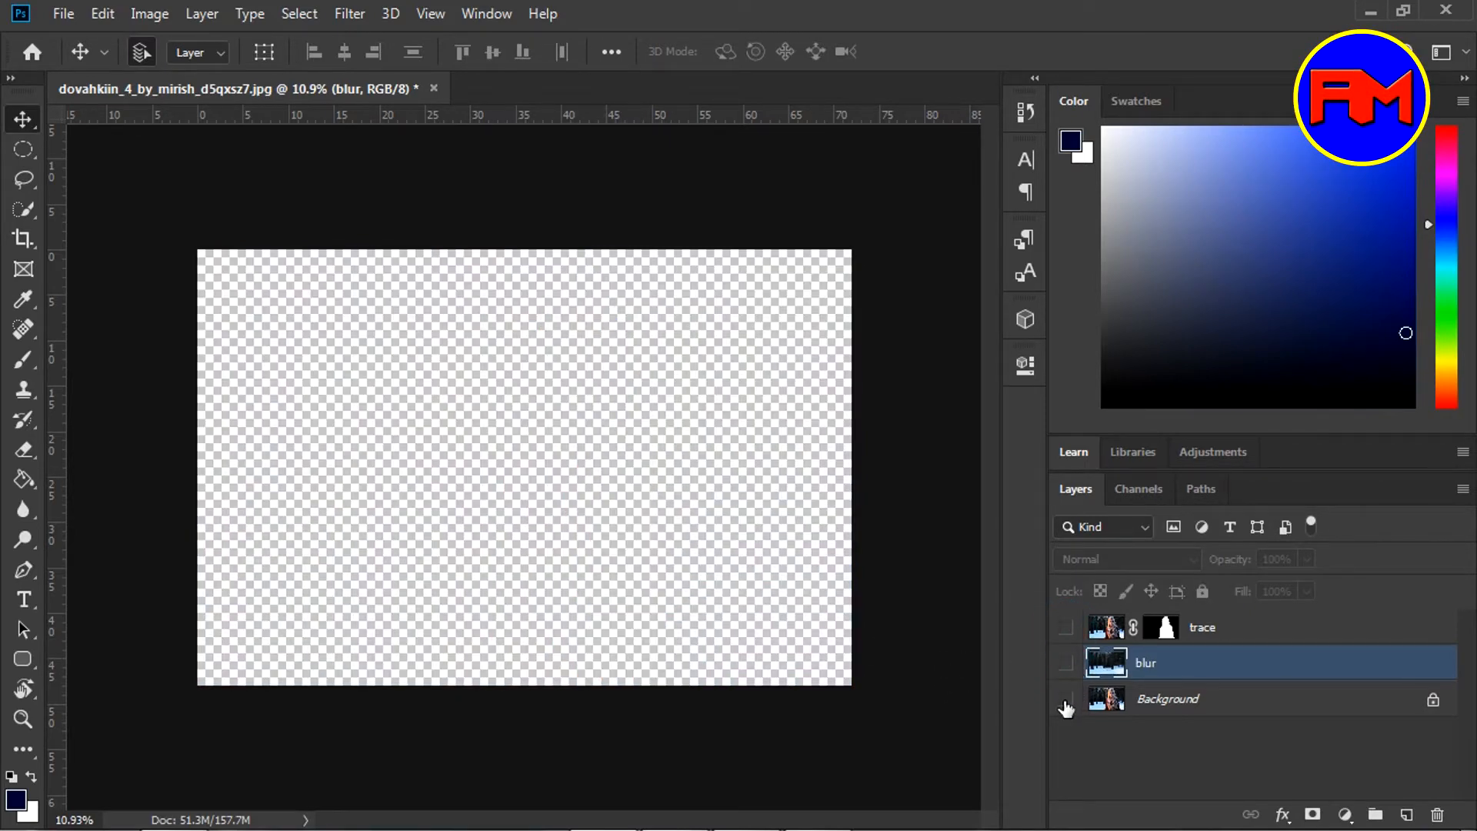
click(1066, 700)
key(ctrl+j)
click(1161, 740)
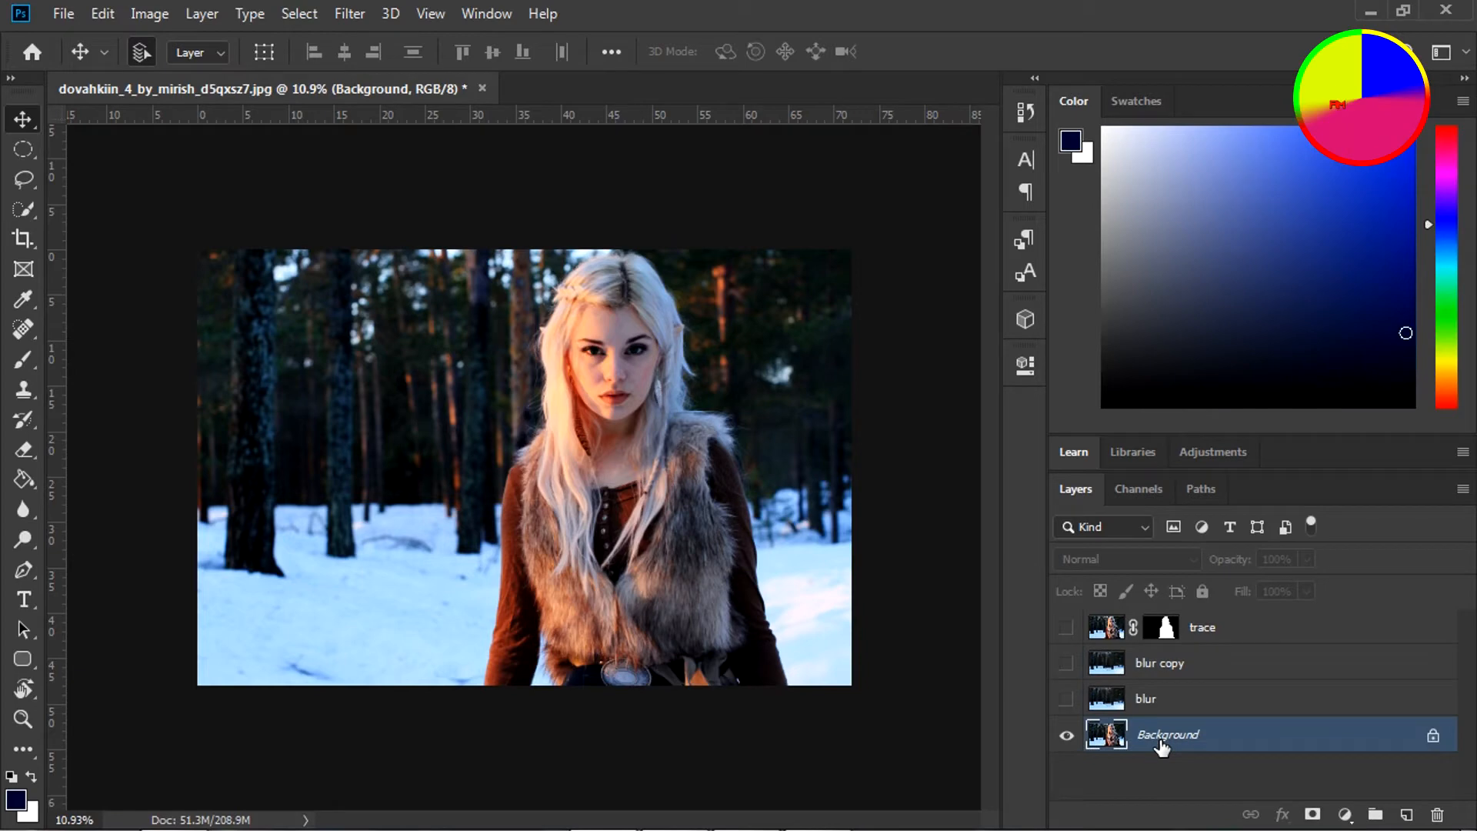
key(ctrl+j)
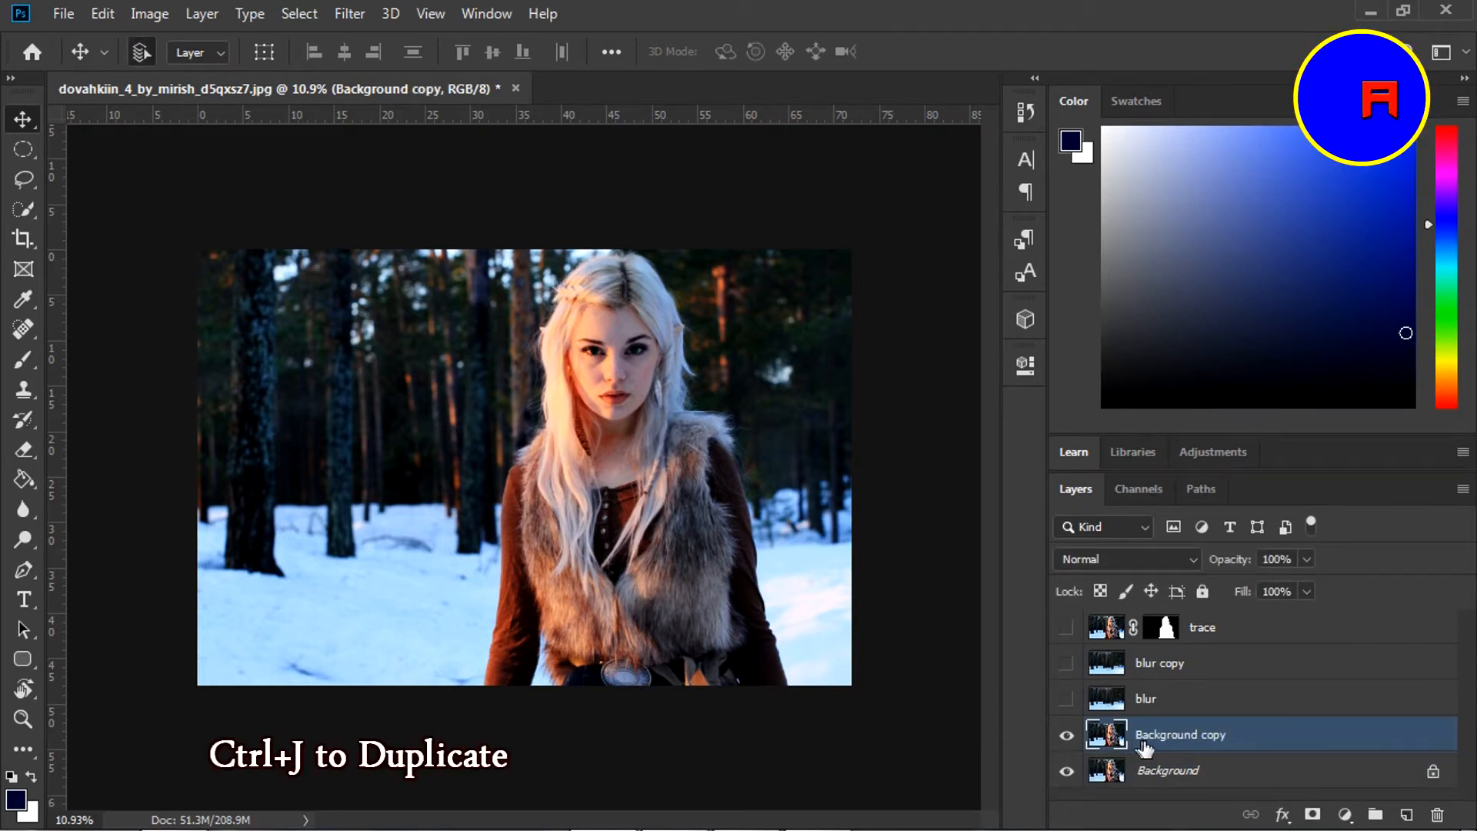
click(1066, 775)
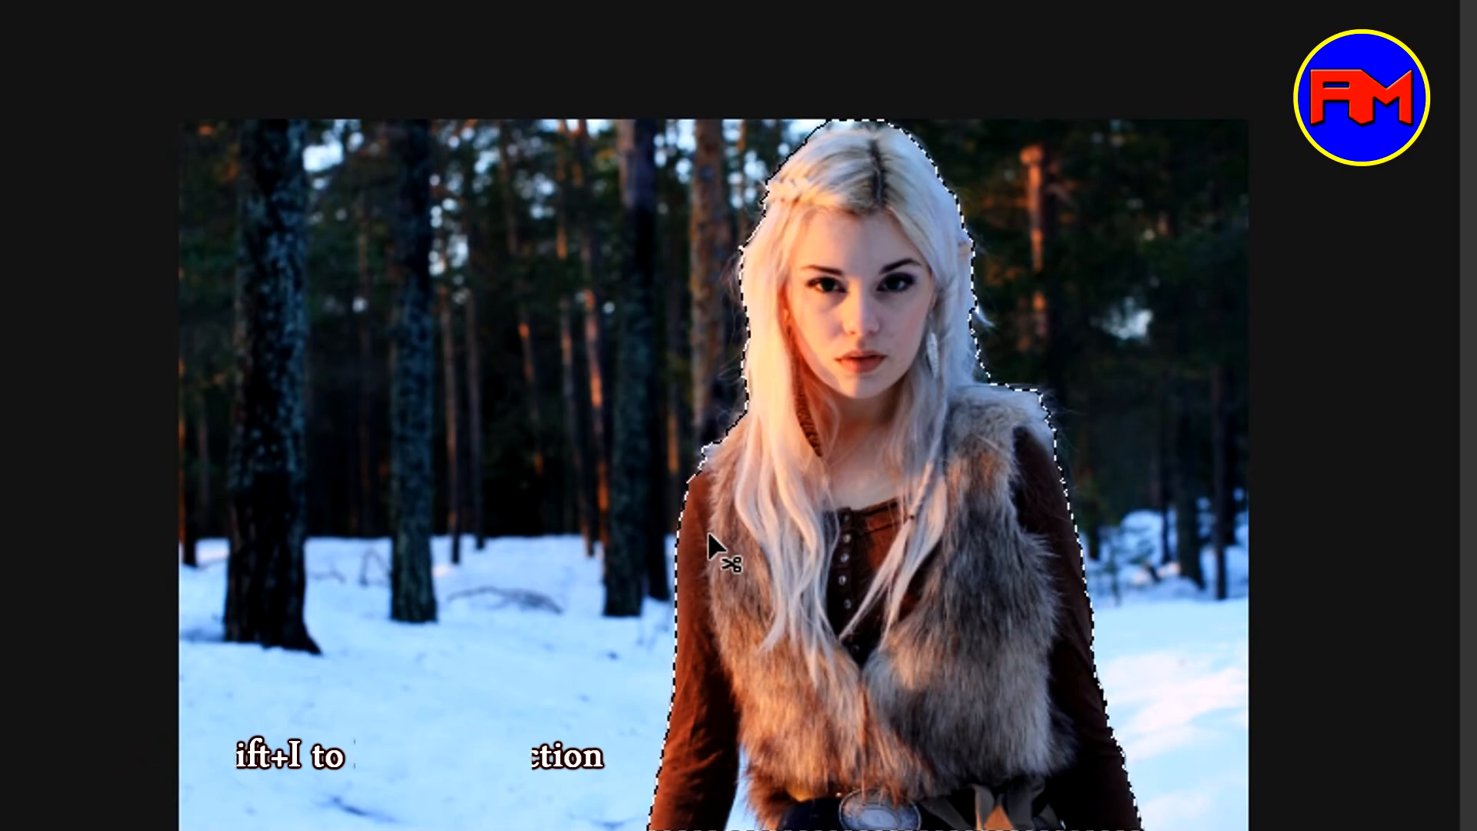
Invert the selection on Background copy so everything around the woman is selected
key(ctrl+shift+i)
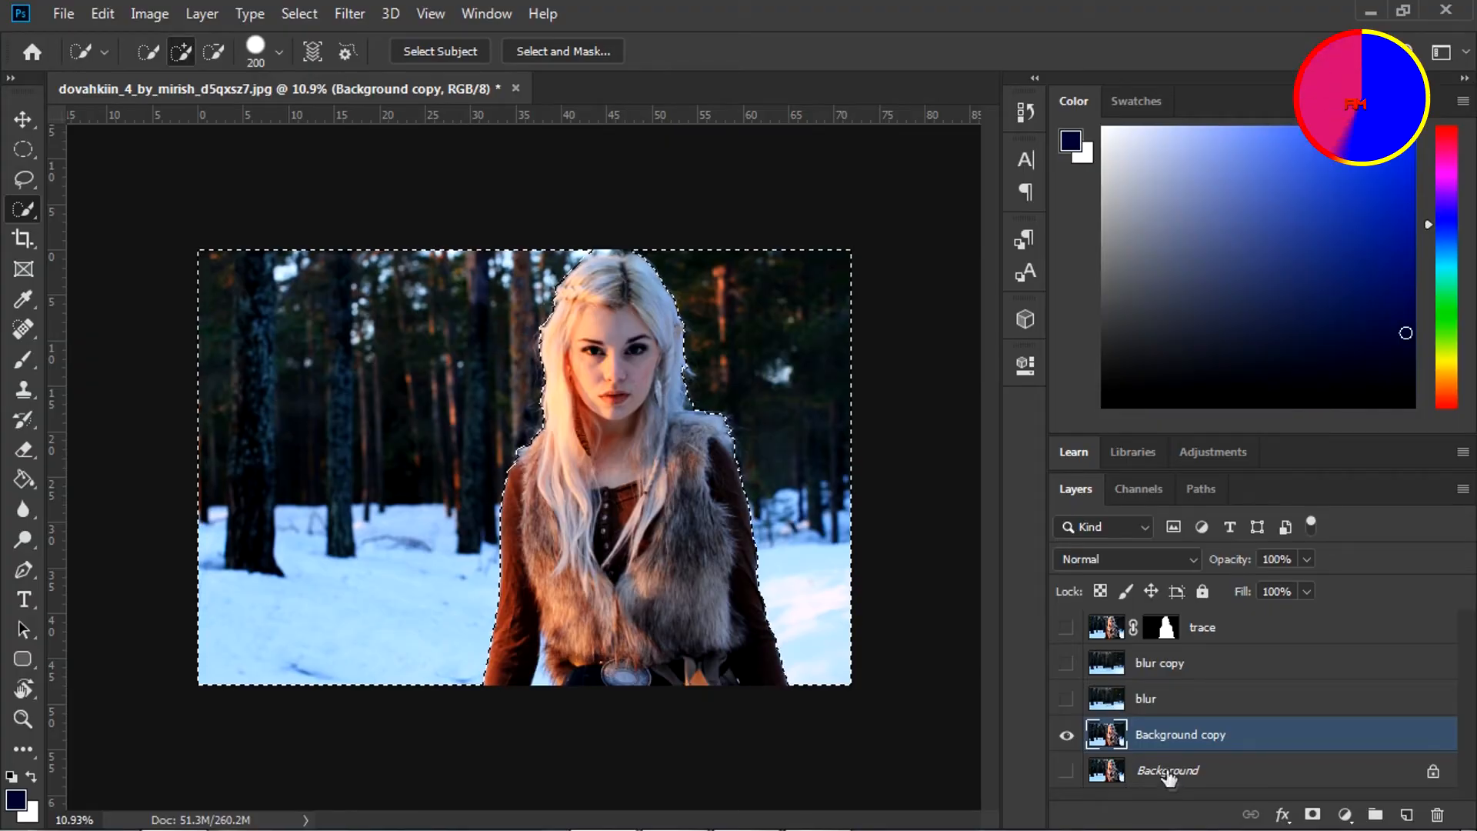
click(1167, 773)
click(1158, 740)
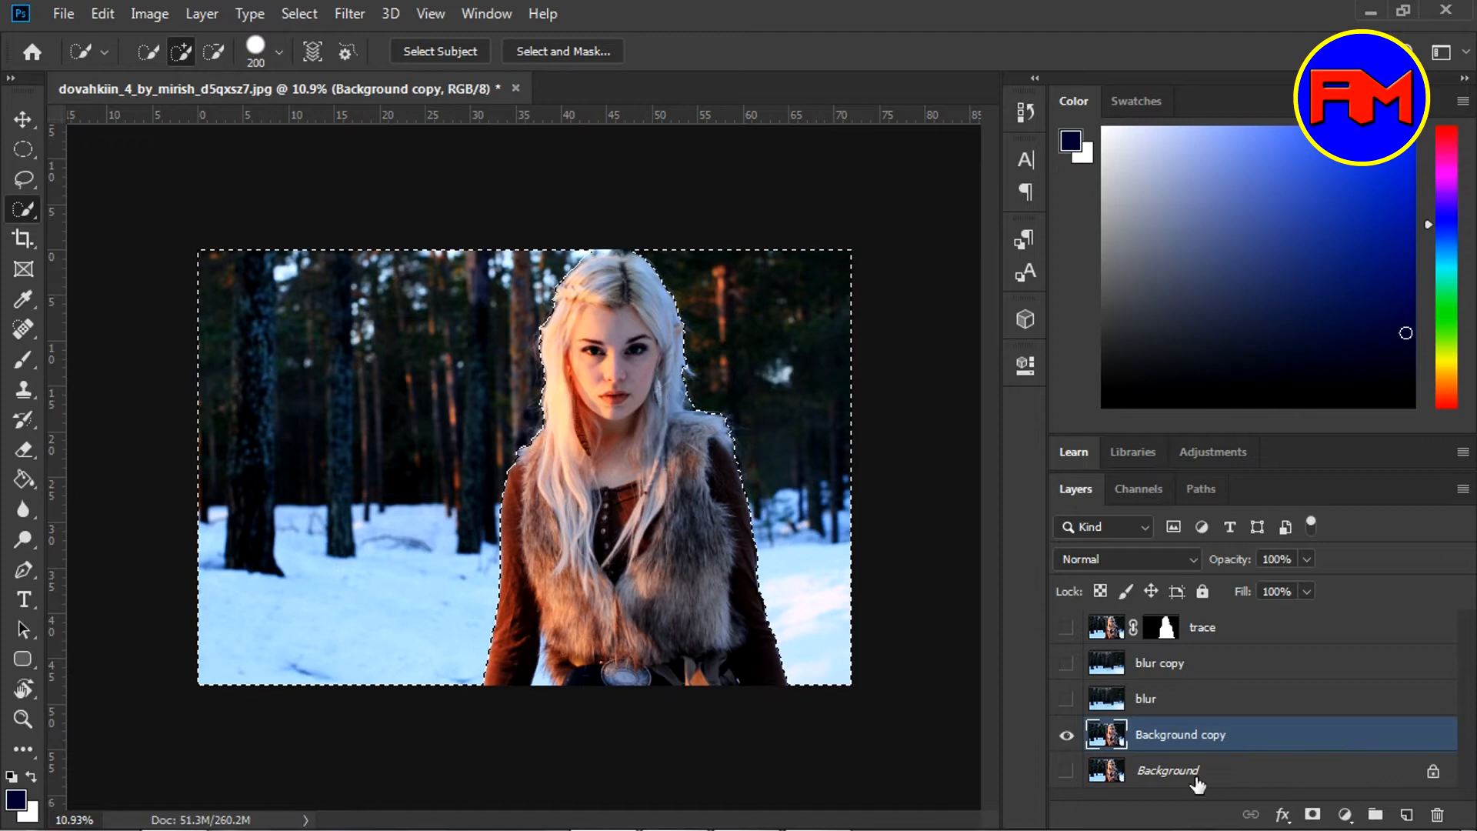
Apply a Blur Gallery Tilt-Shift blur to the Background copy's forest and raise its strength
click(345, 13)
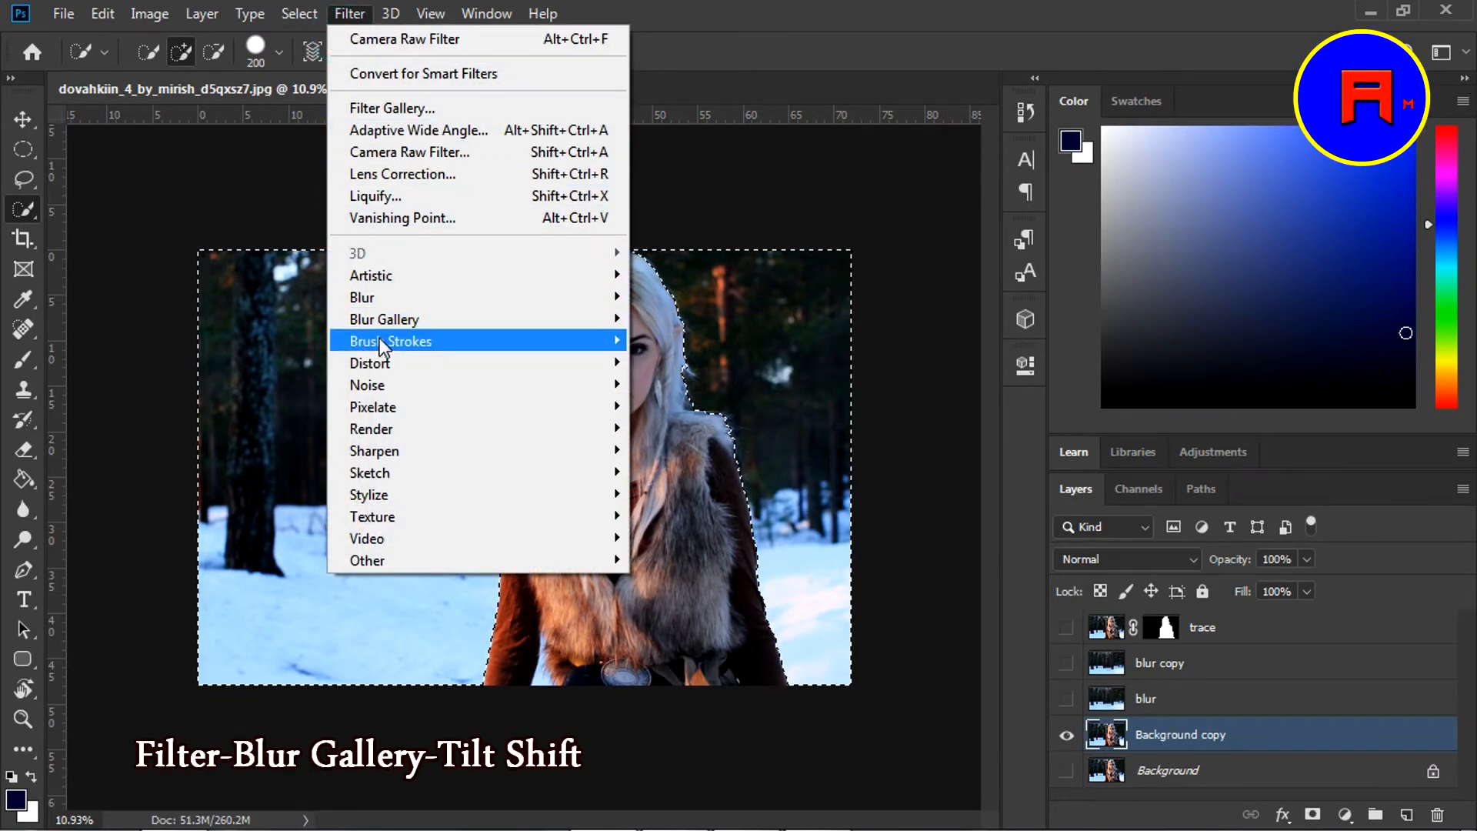
mouse_move(390, 325)
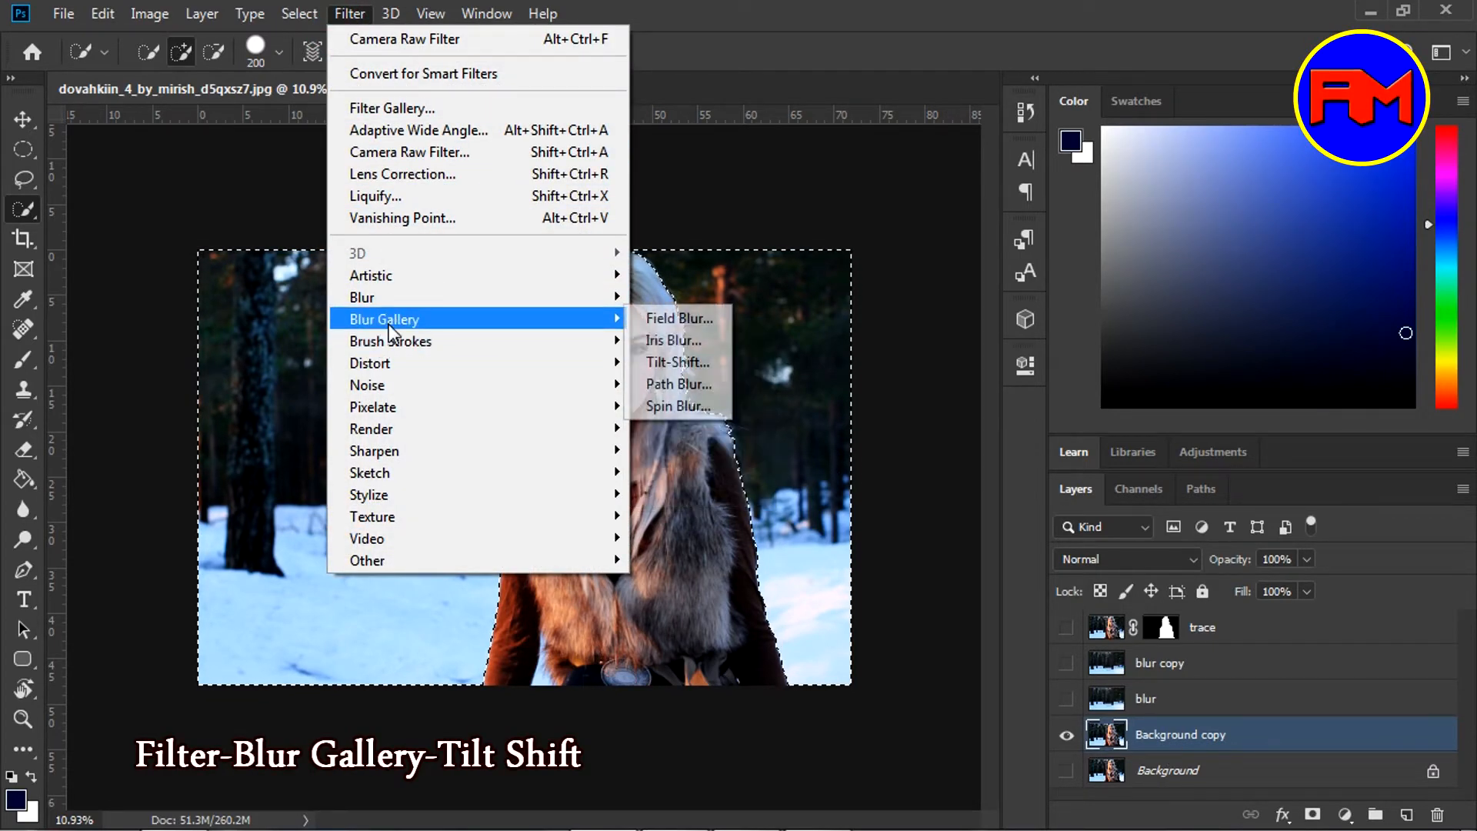
click(682, 362)
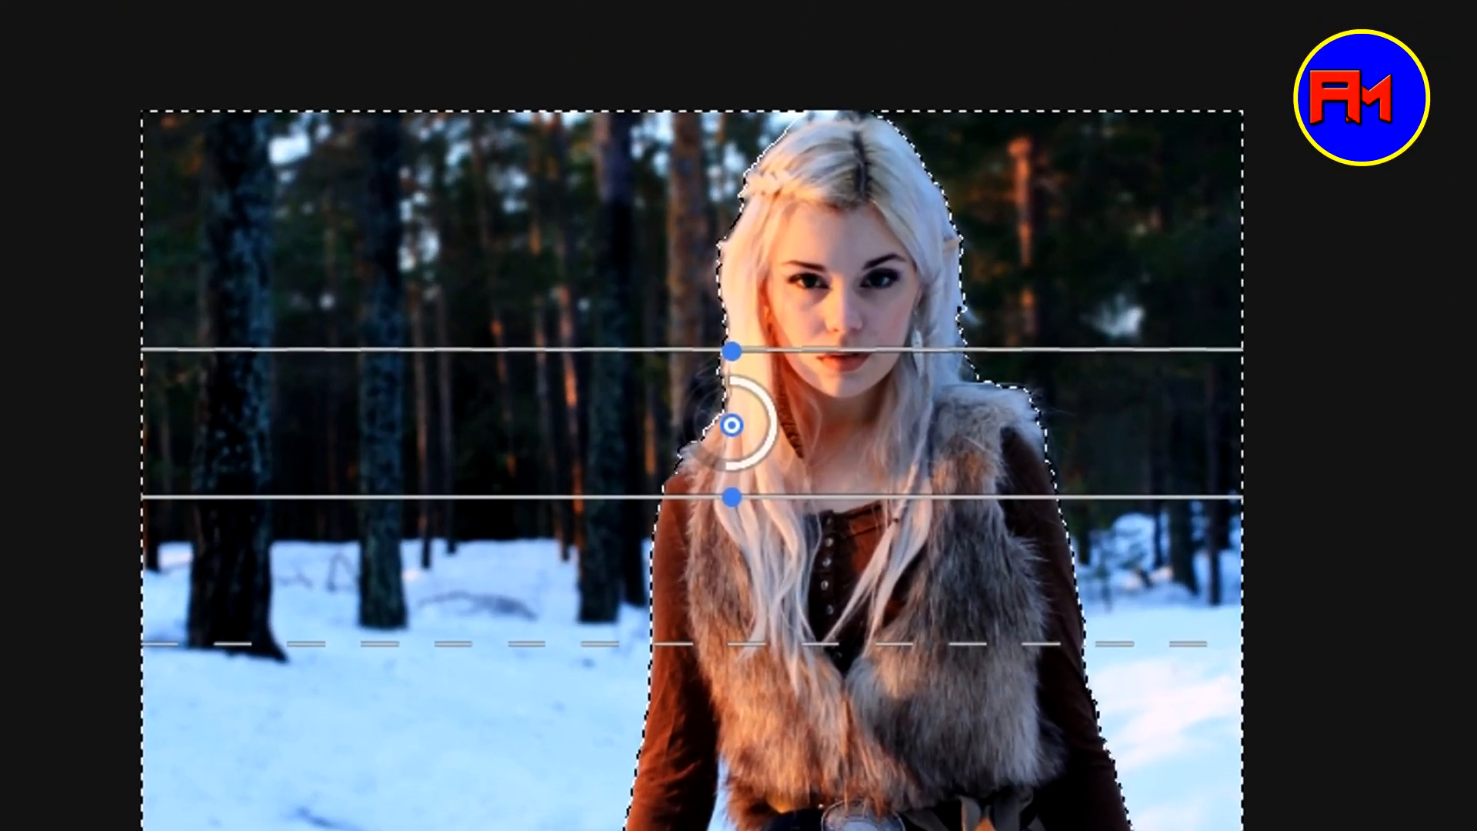
drag(705, 460, 688, 433)
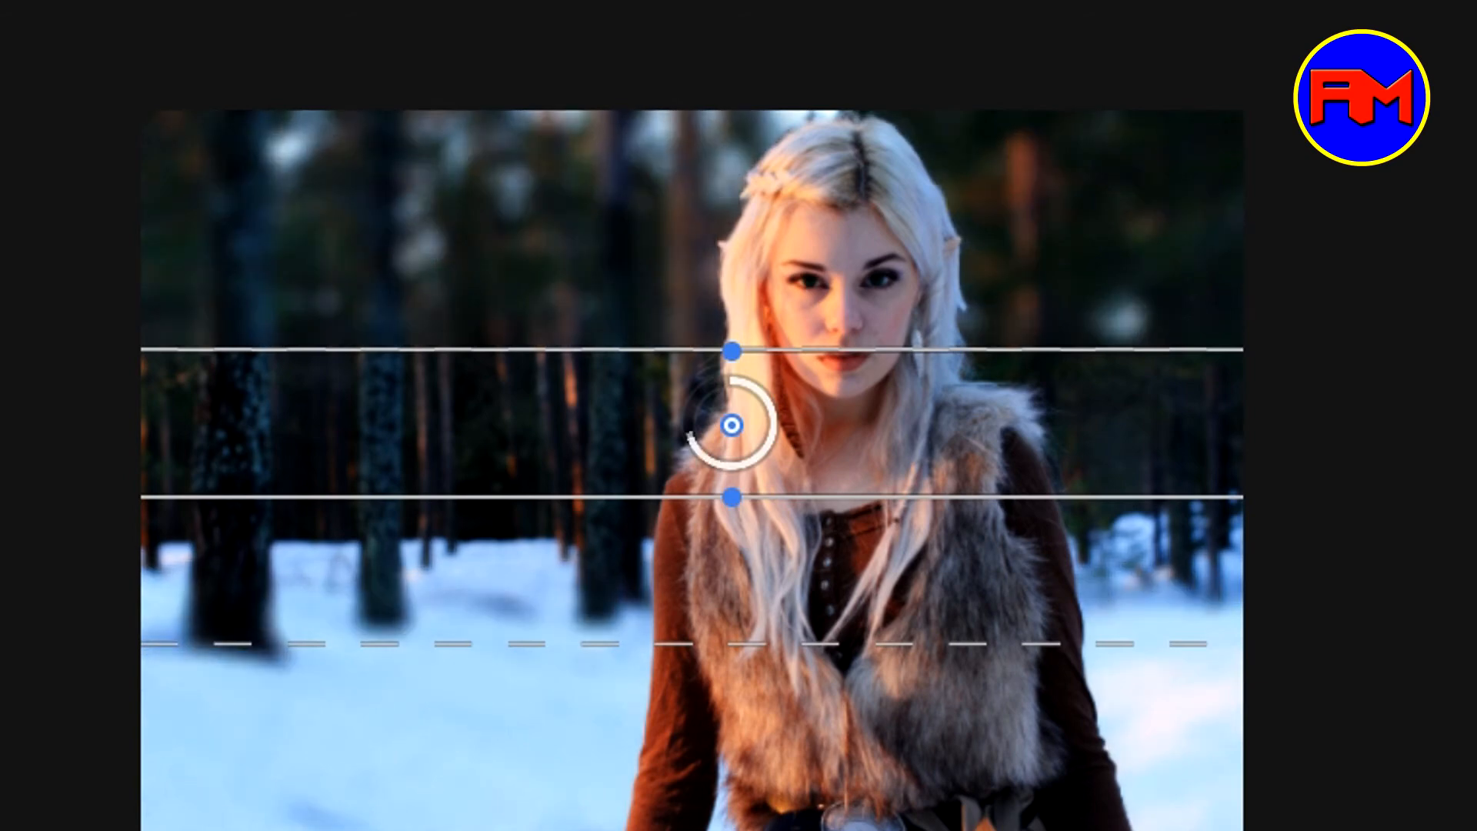